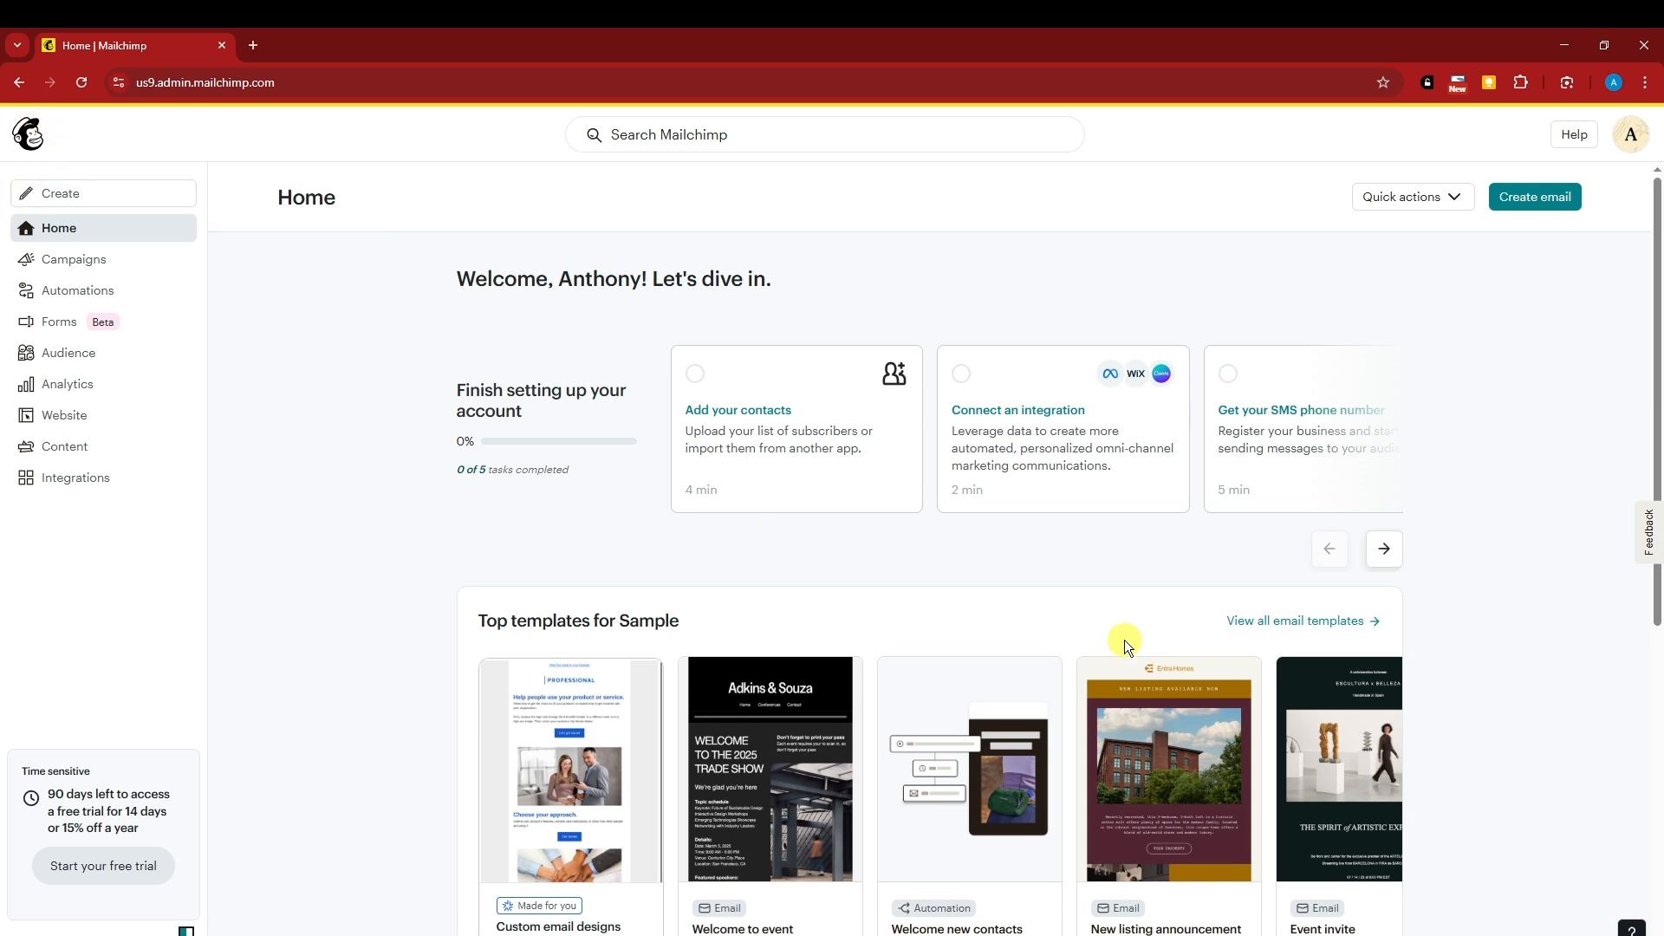
triple_click(55, 792)
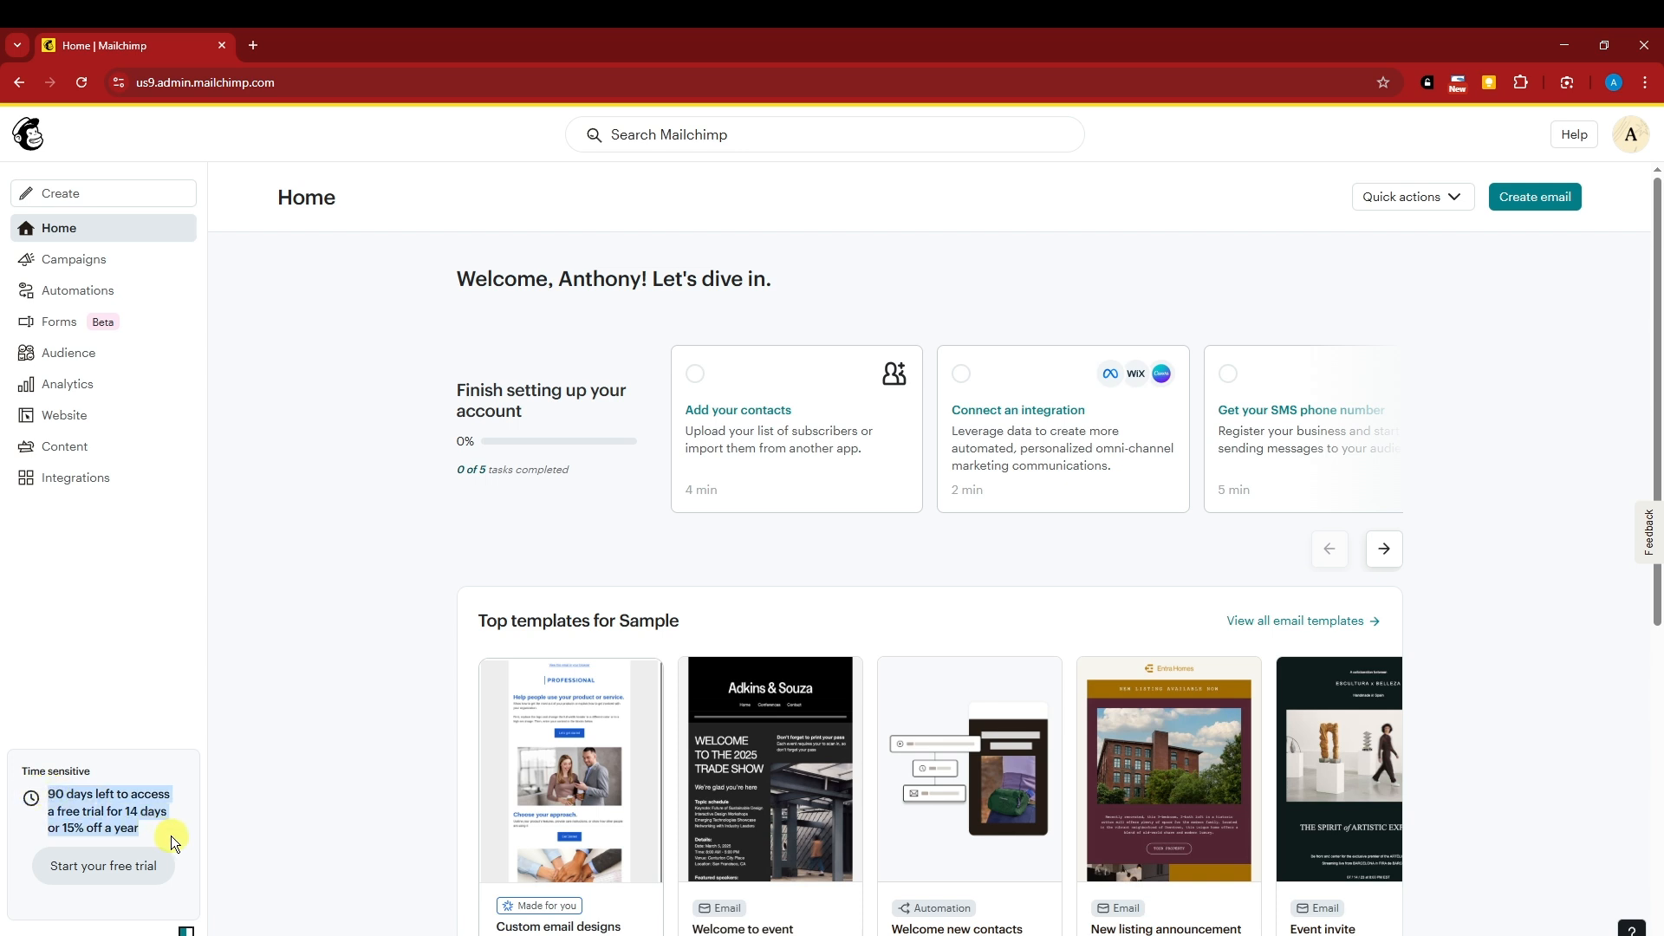
click(65, 737)
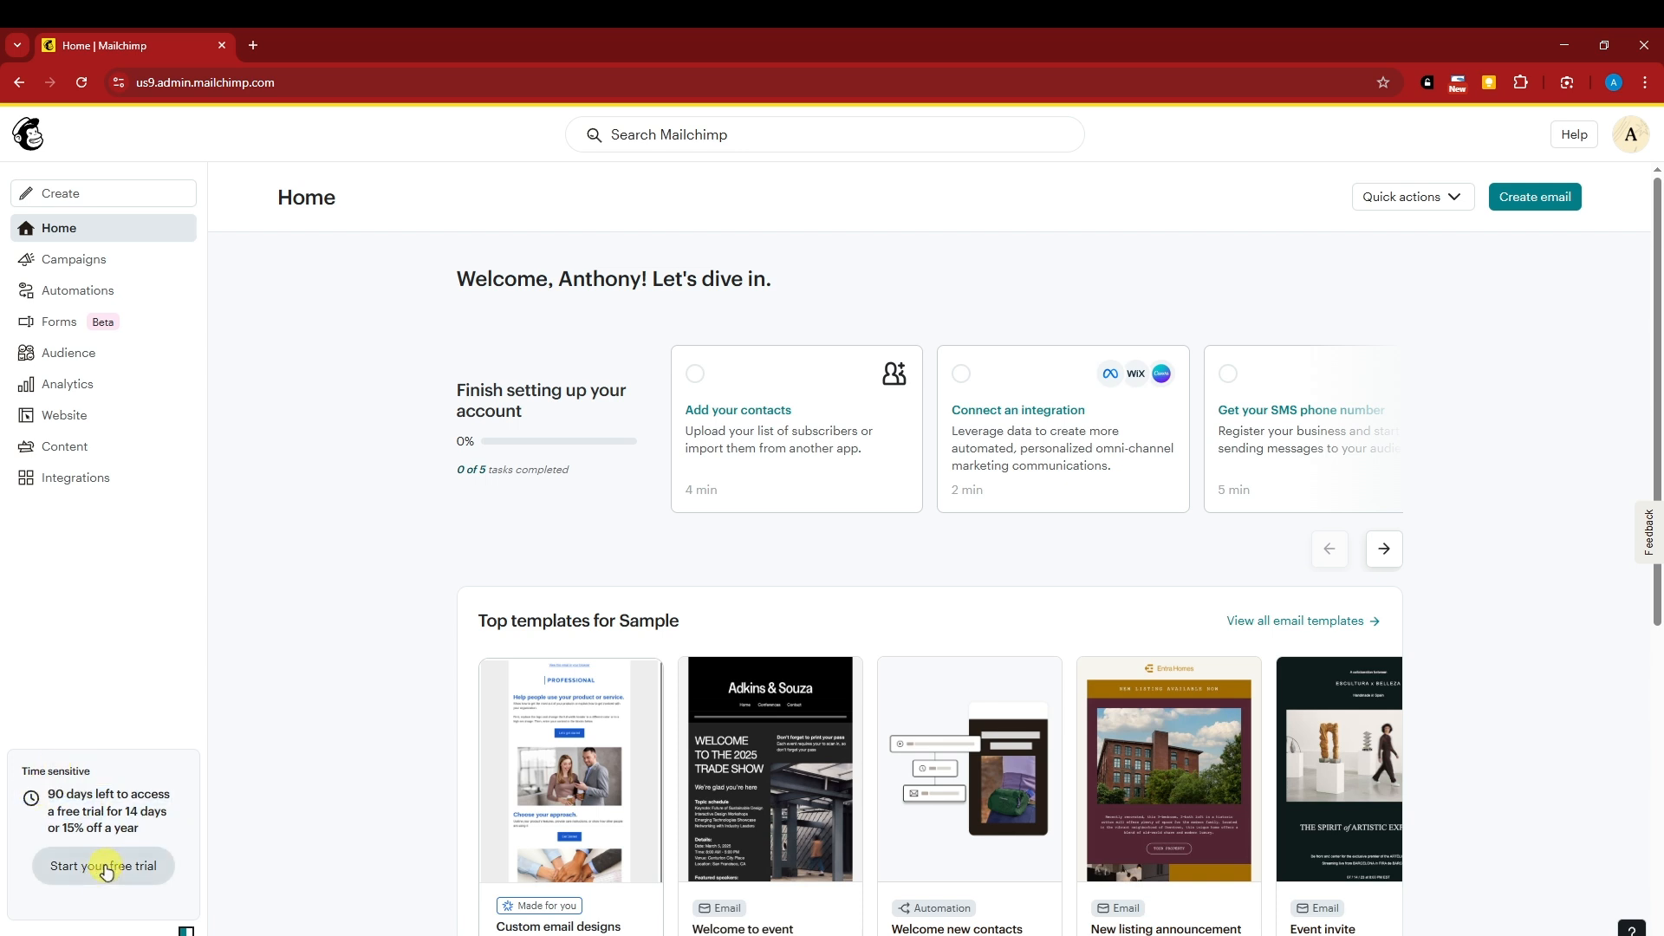
drag(50, 792, 76, 825)
click(77, 825)
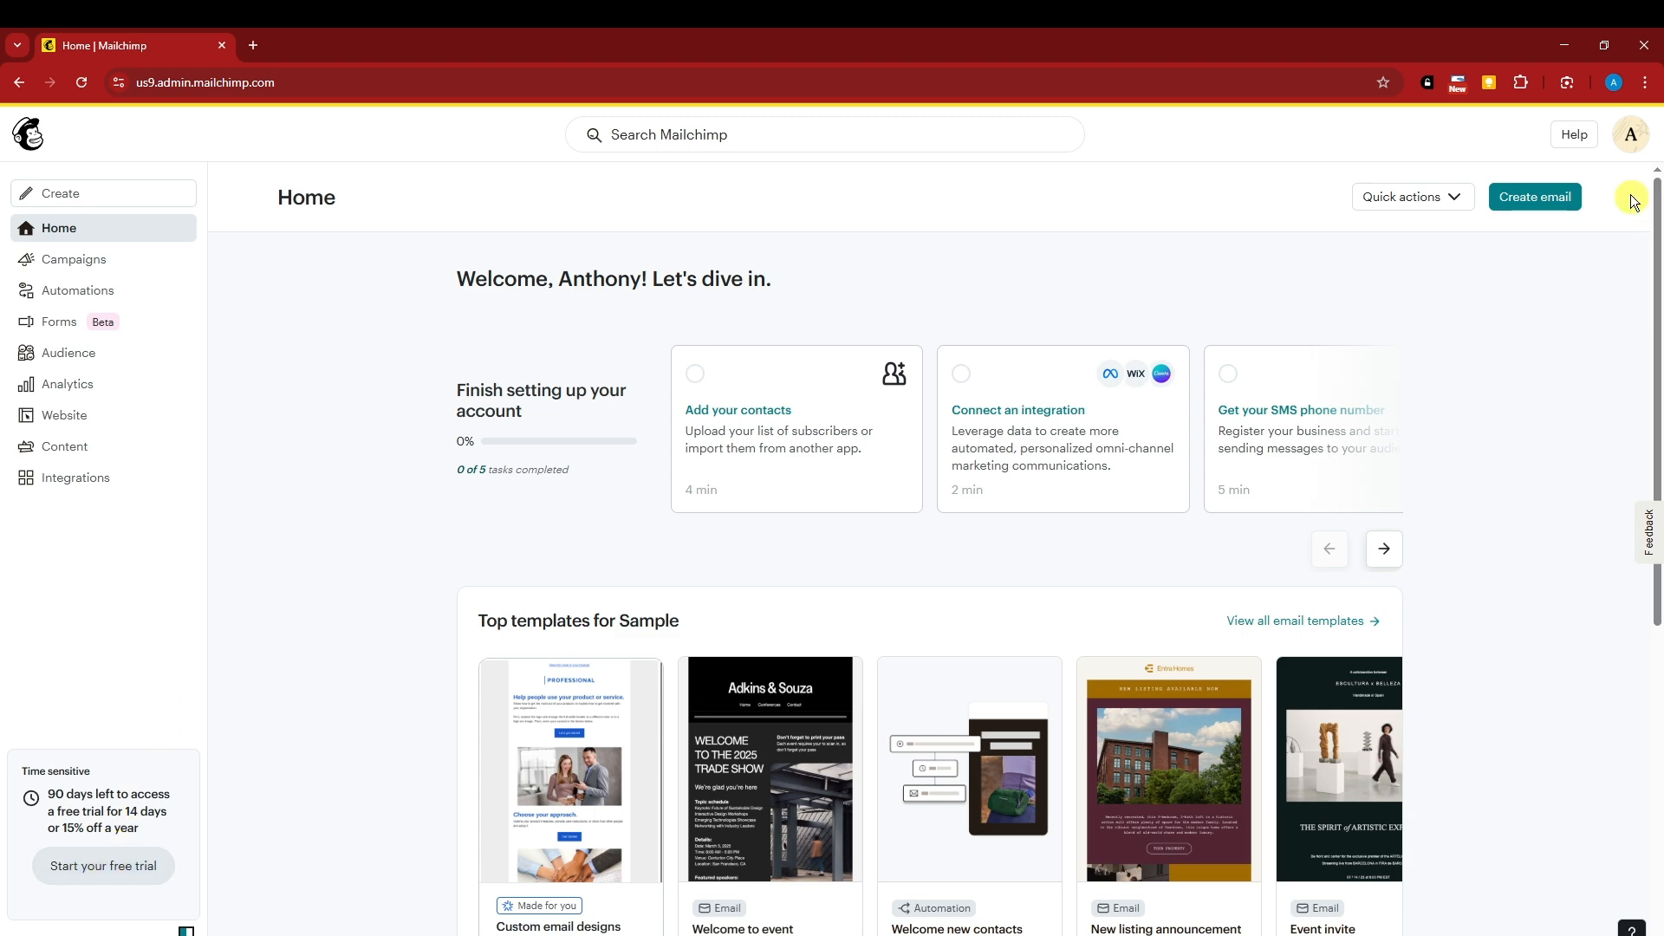
Open the pricing plans from the account options and examine the Free plan's features in the comparison table.
click(1630, 134)
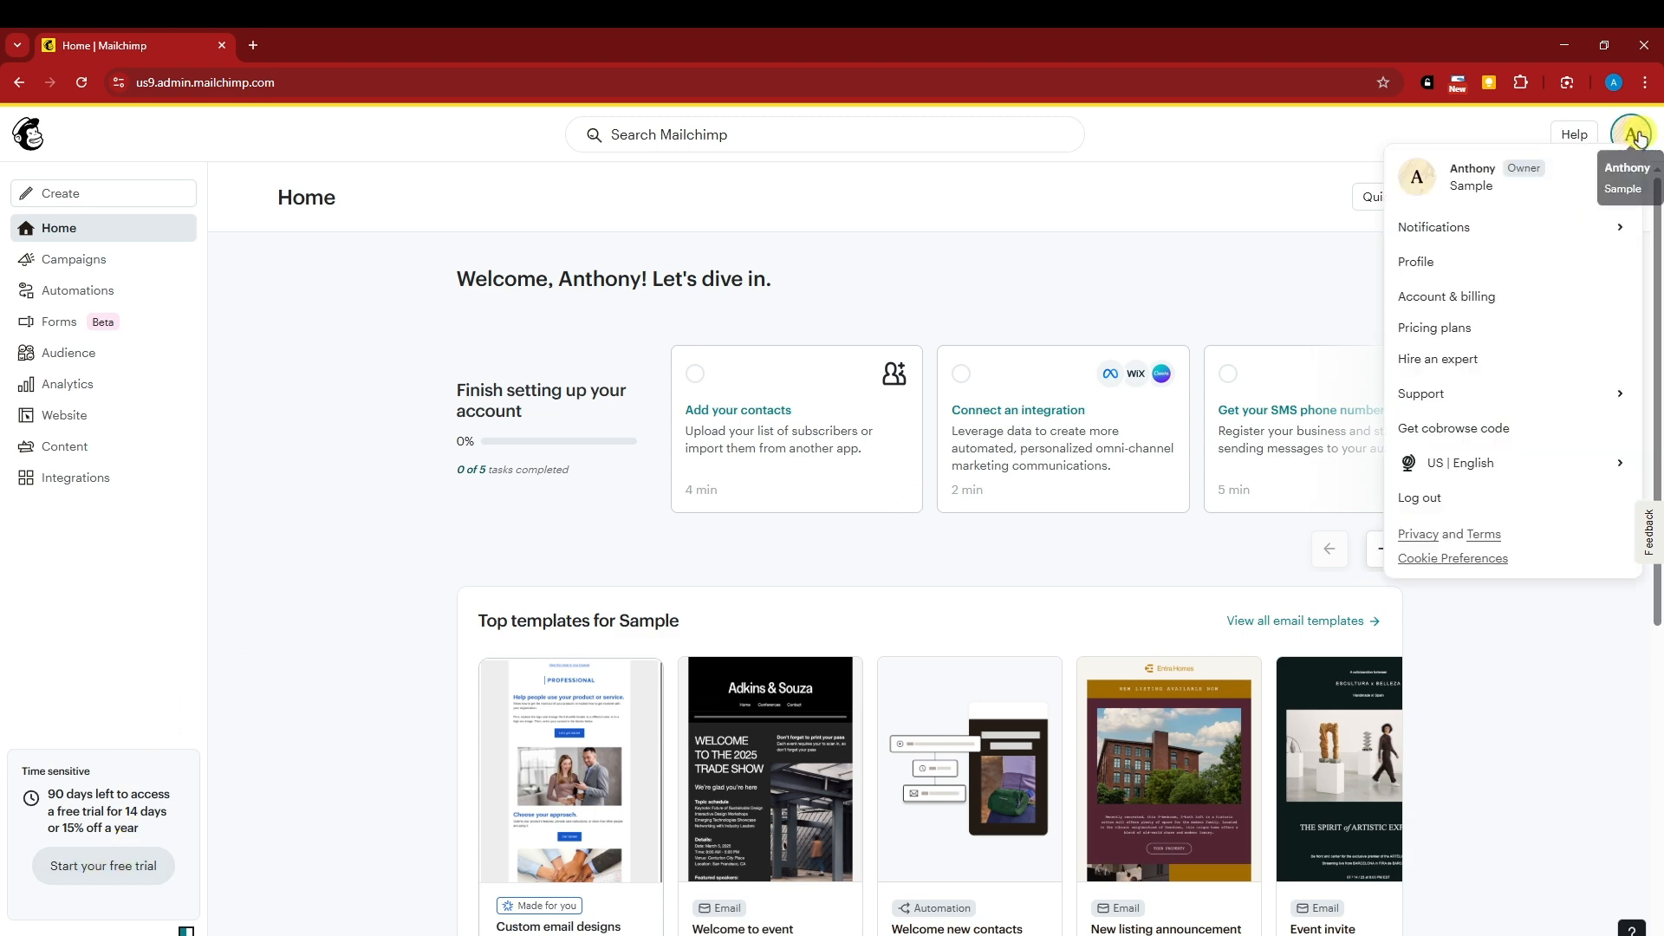
click(1422, 326)
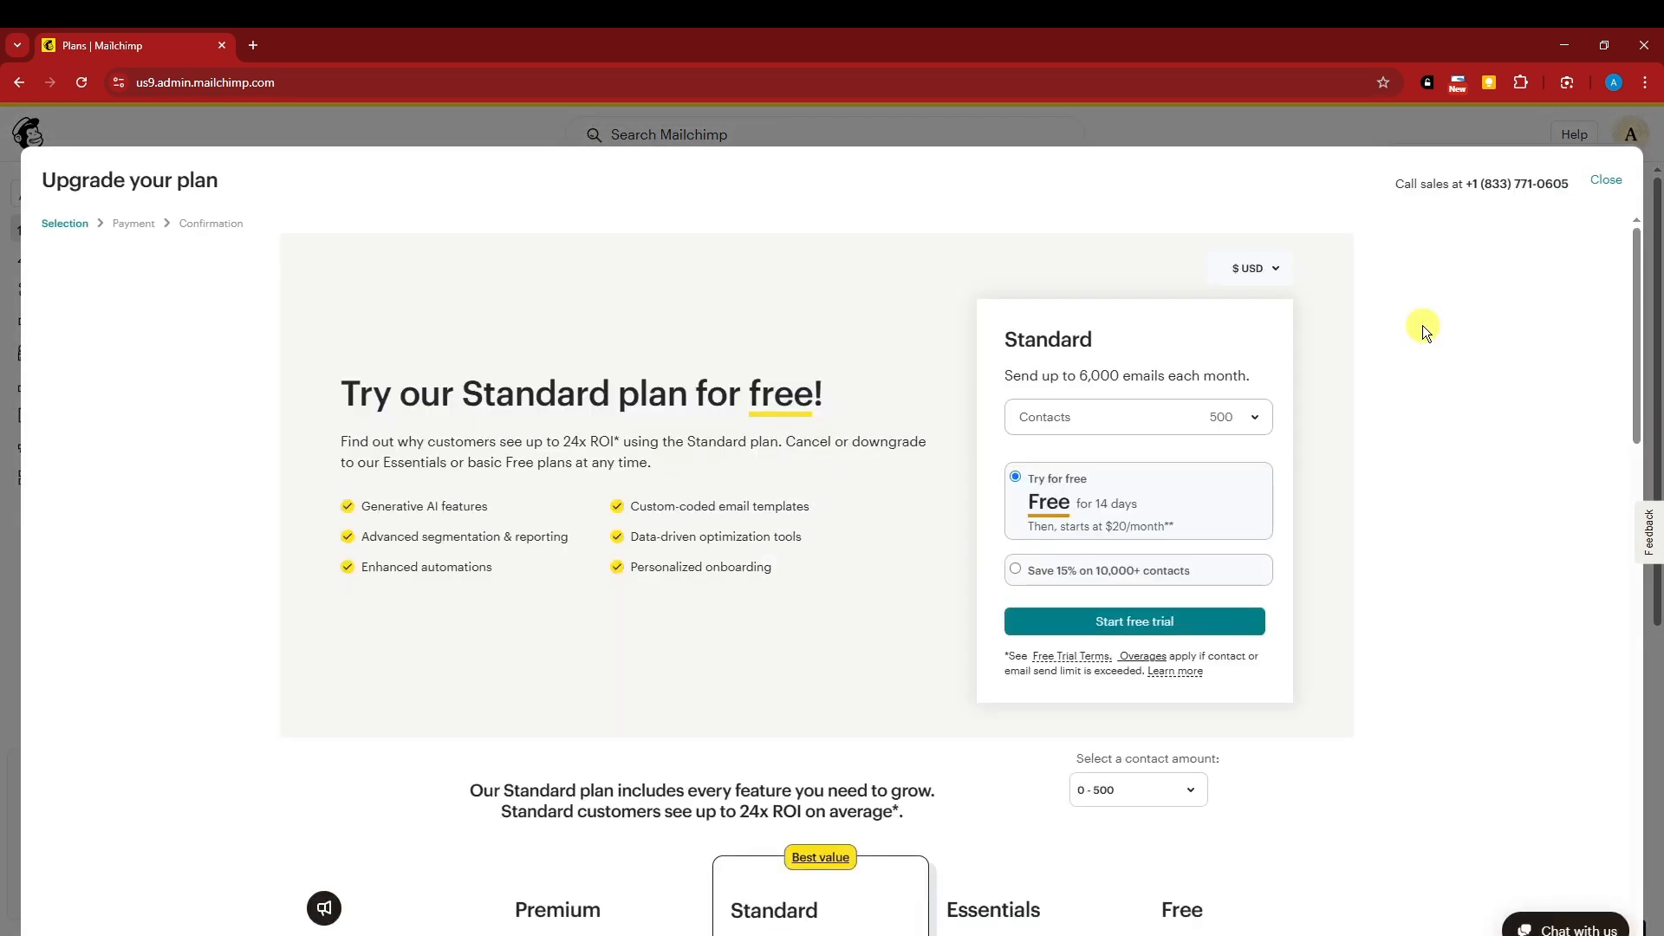
scroll(1302, 444, down, 5)
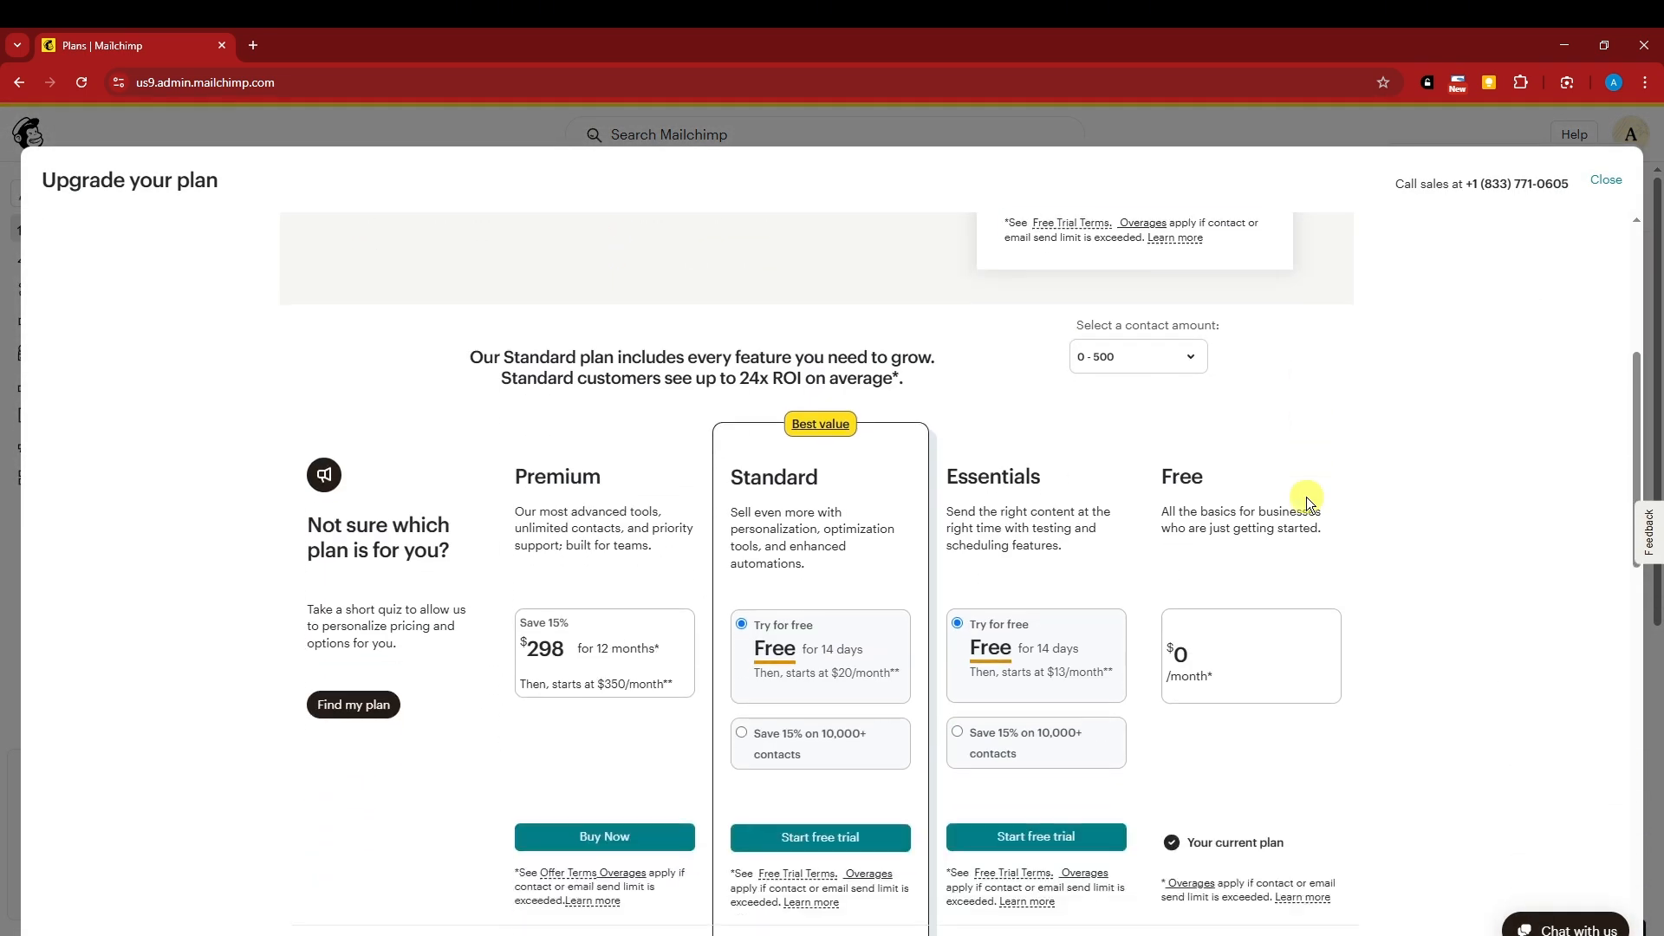
scroll(1298, 493, down, 1)
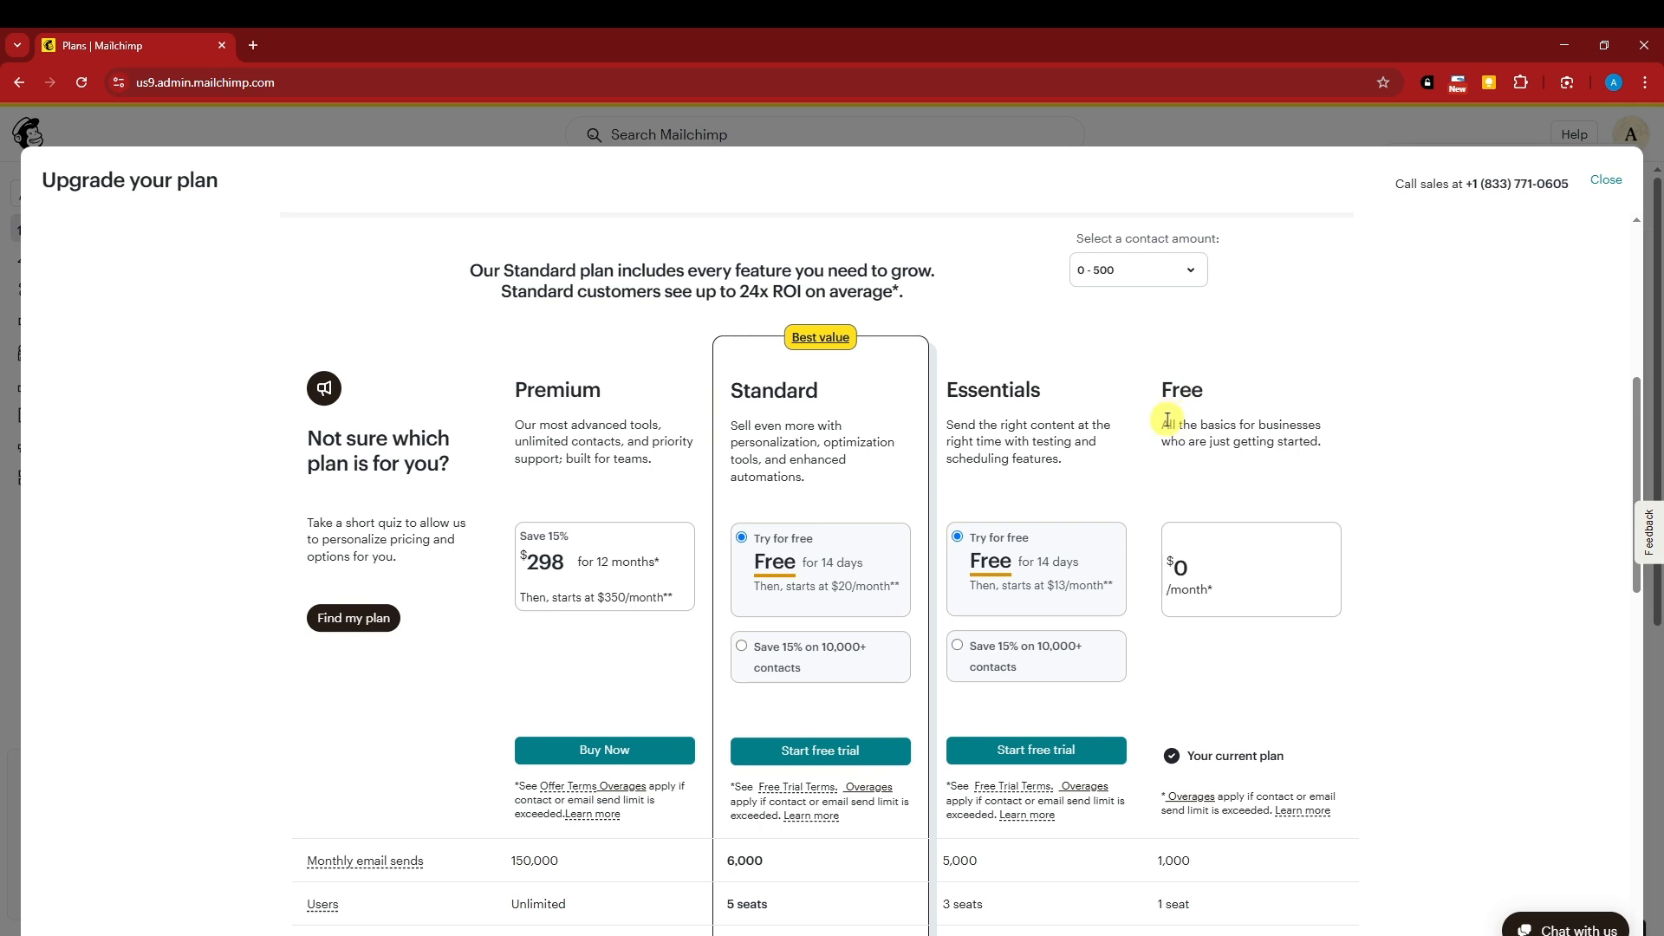
drag(1162, 427, 1316, 439)
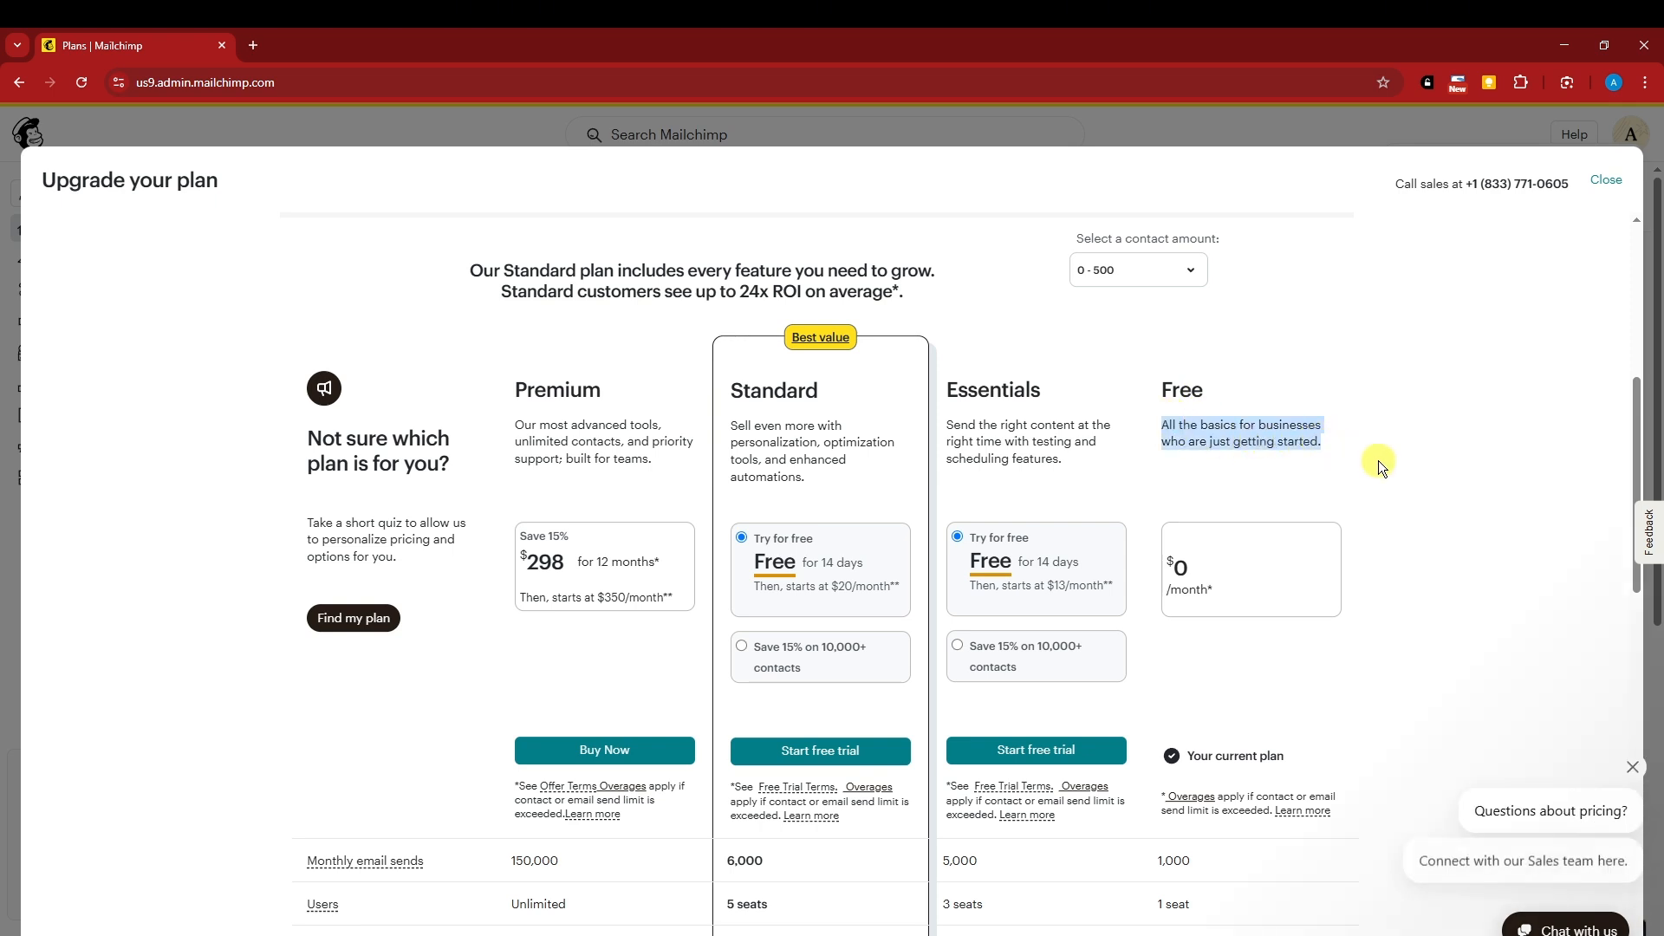
scroll(1381, 463, down, 5)
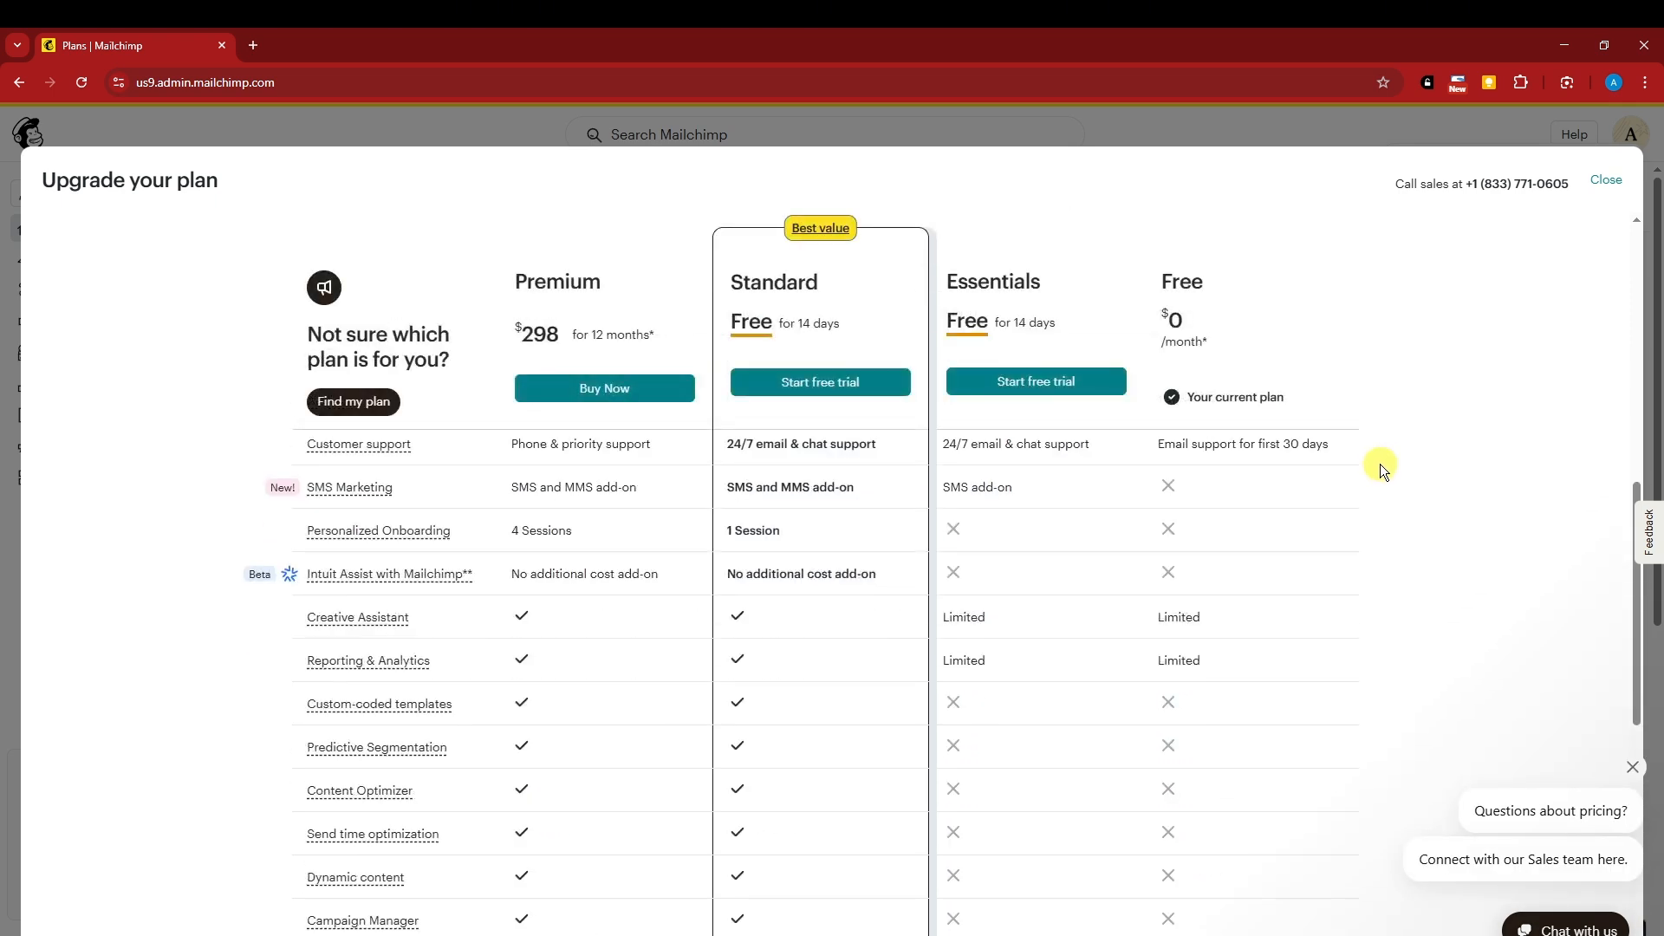
scroll(1274, 530, up, 2)
scroll(1286, 537, up, 4)
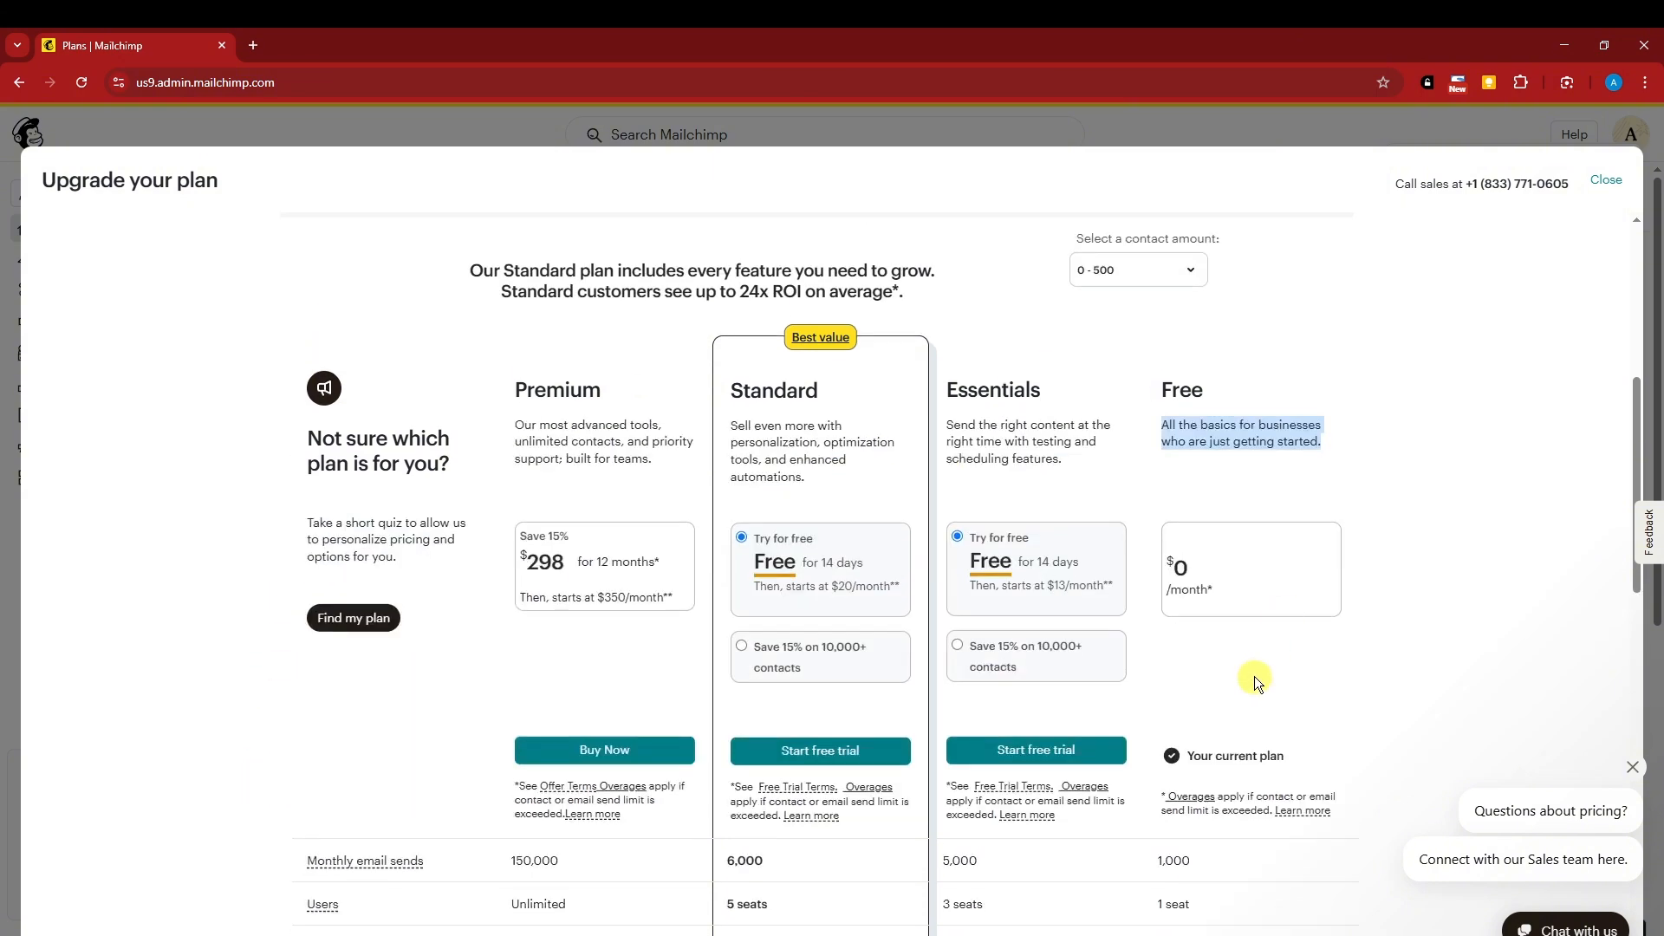
scroll(1255, 676, down, 3)
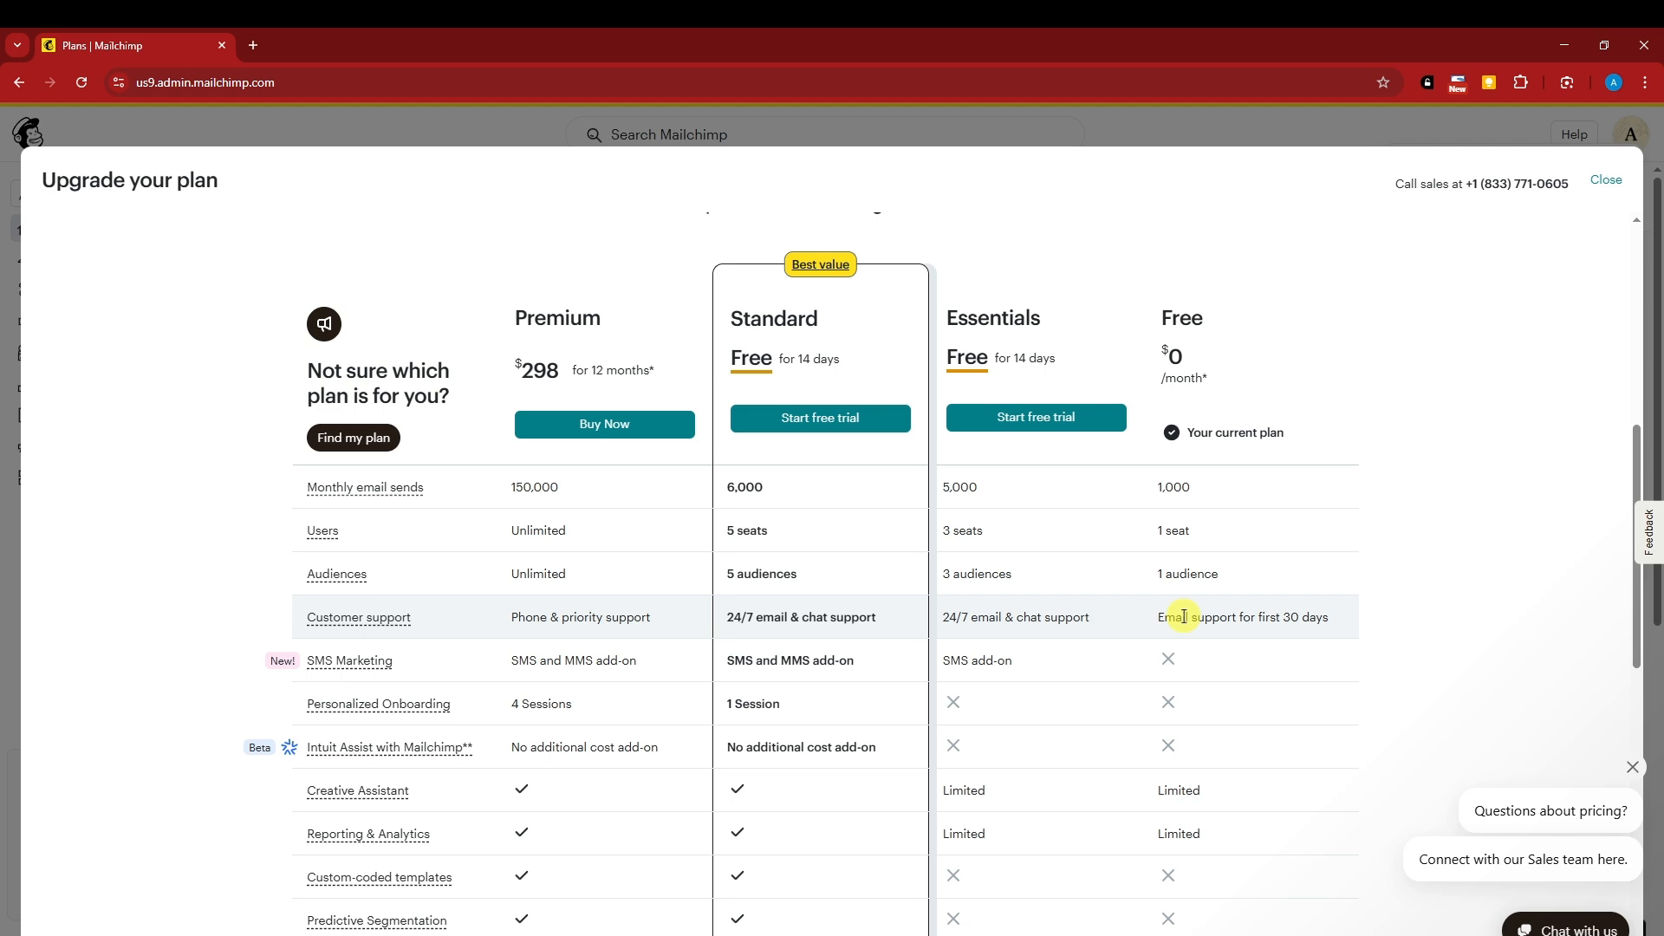
scroll(1184, 617, down, 1)
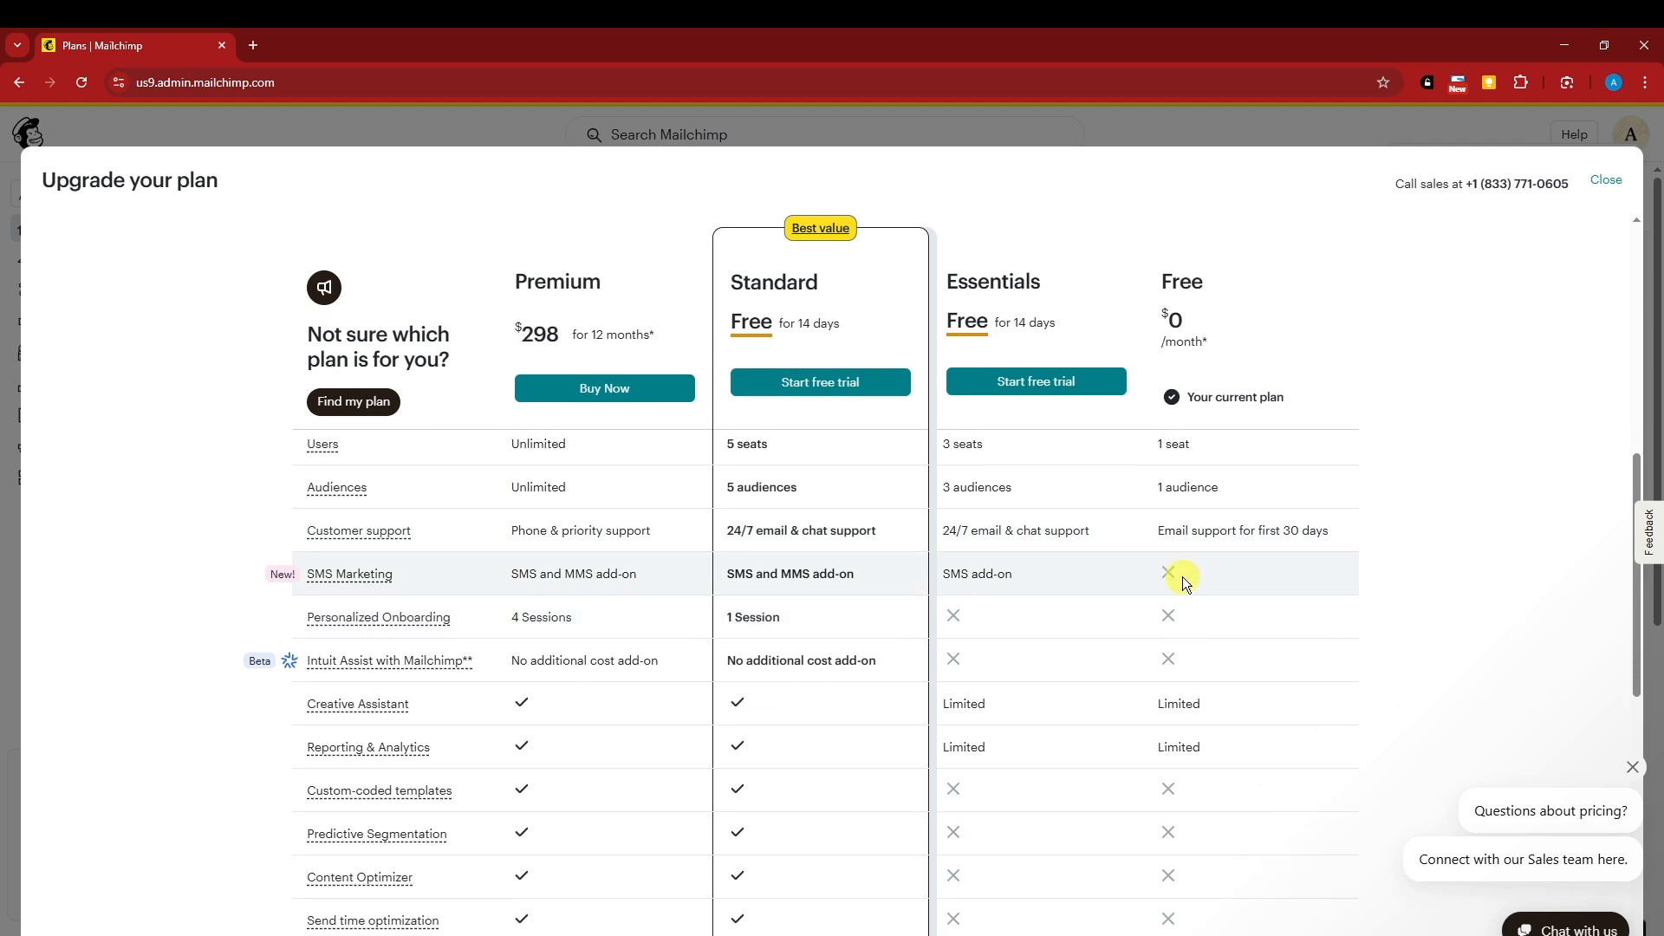
scroll(1183, 575, down, 1)
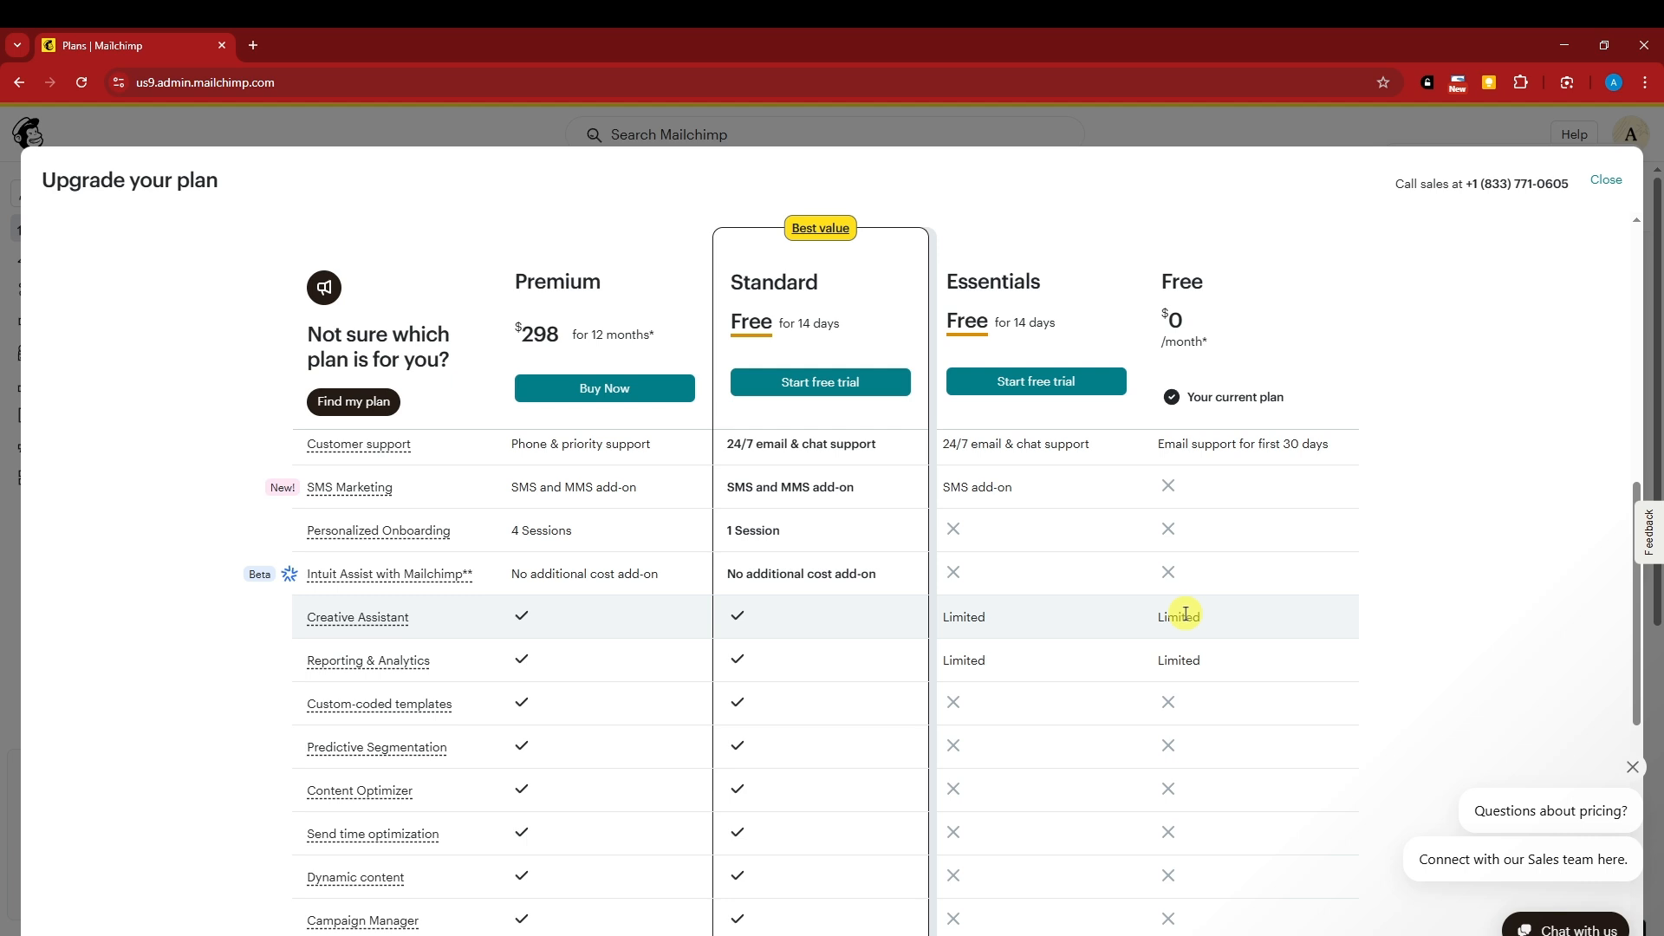
scroll(1184, 615, down, 5)
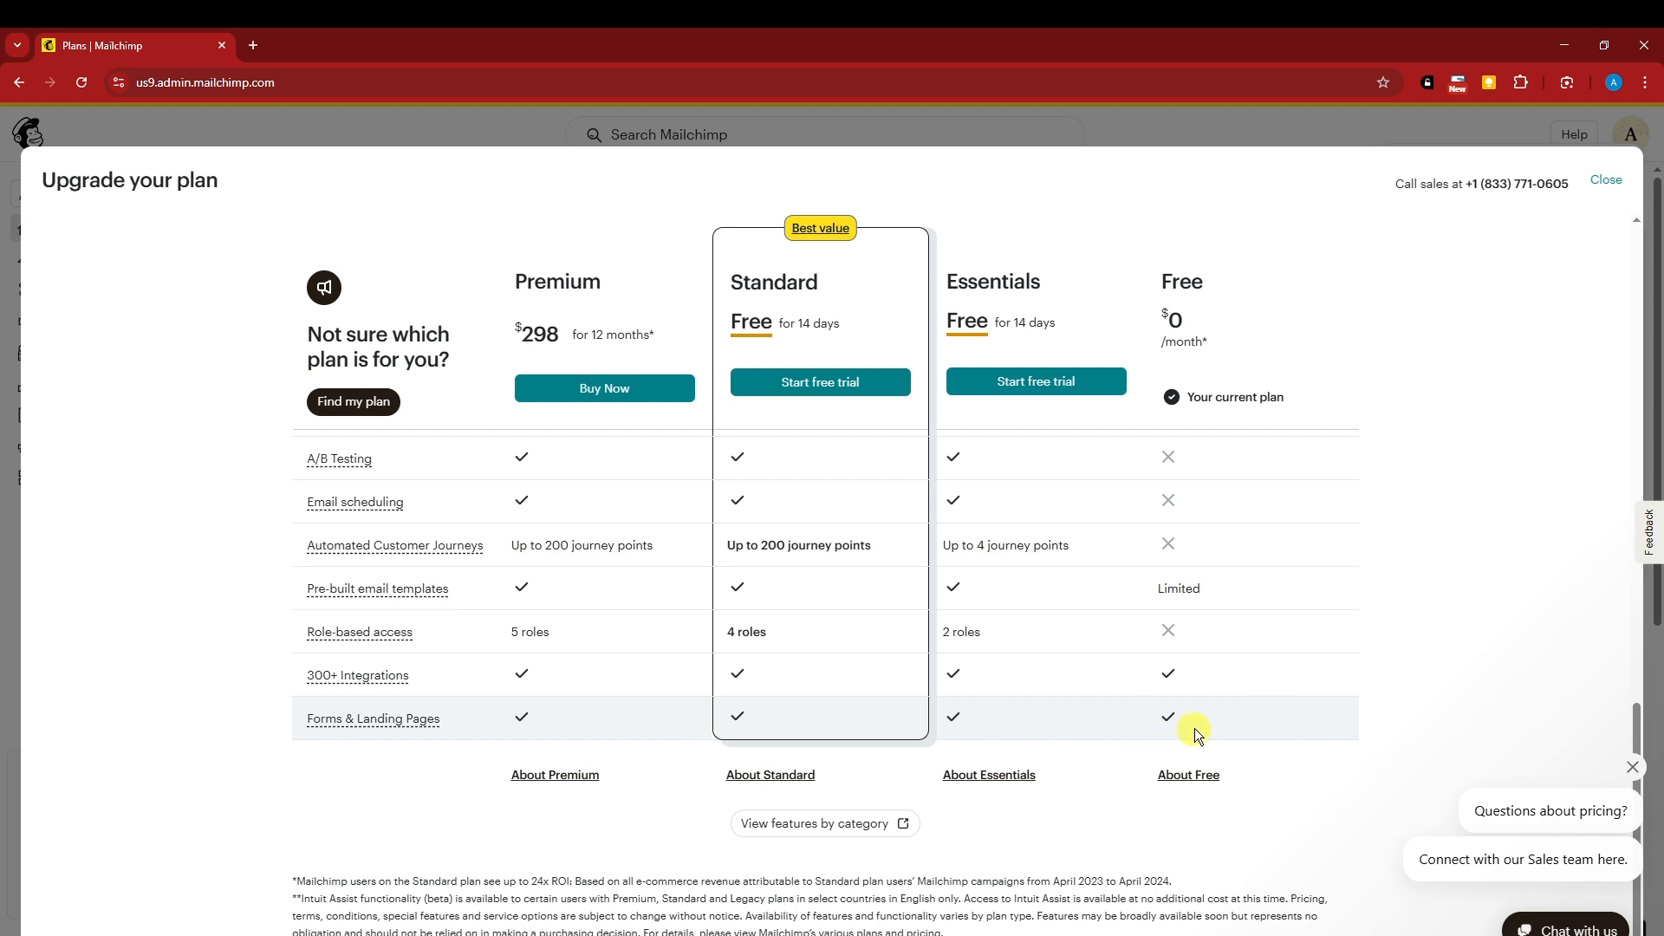
Compare the Standard and Essentials plans' trial offers and monthly prices, and close the plan upgrade page.
scroll(717, 658, up, 10)
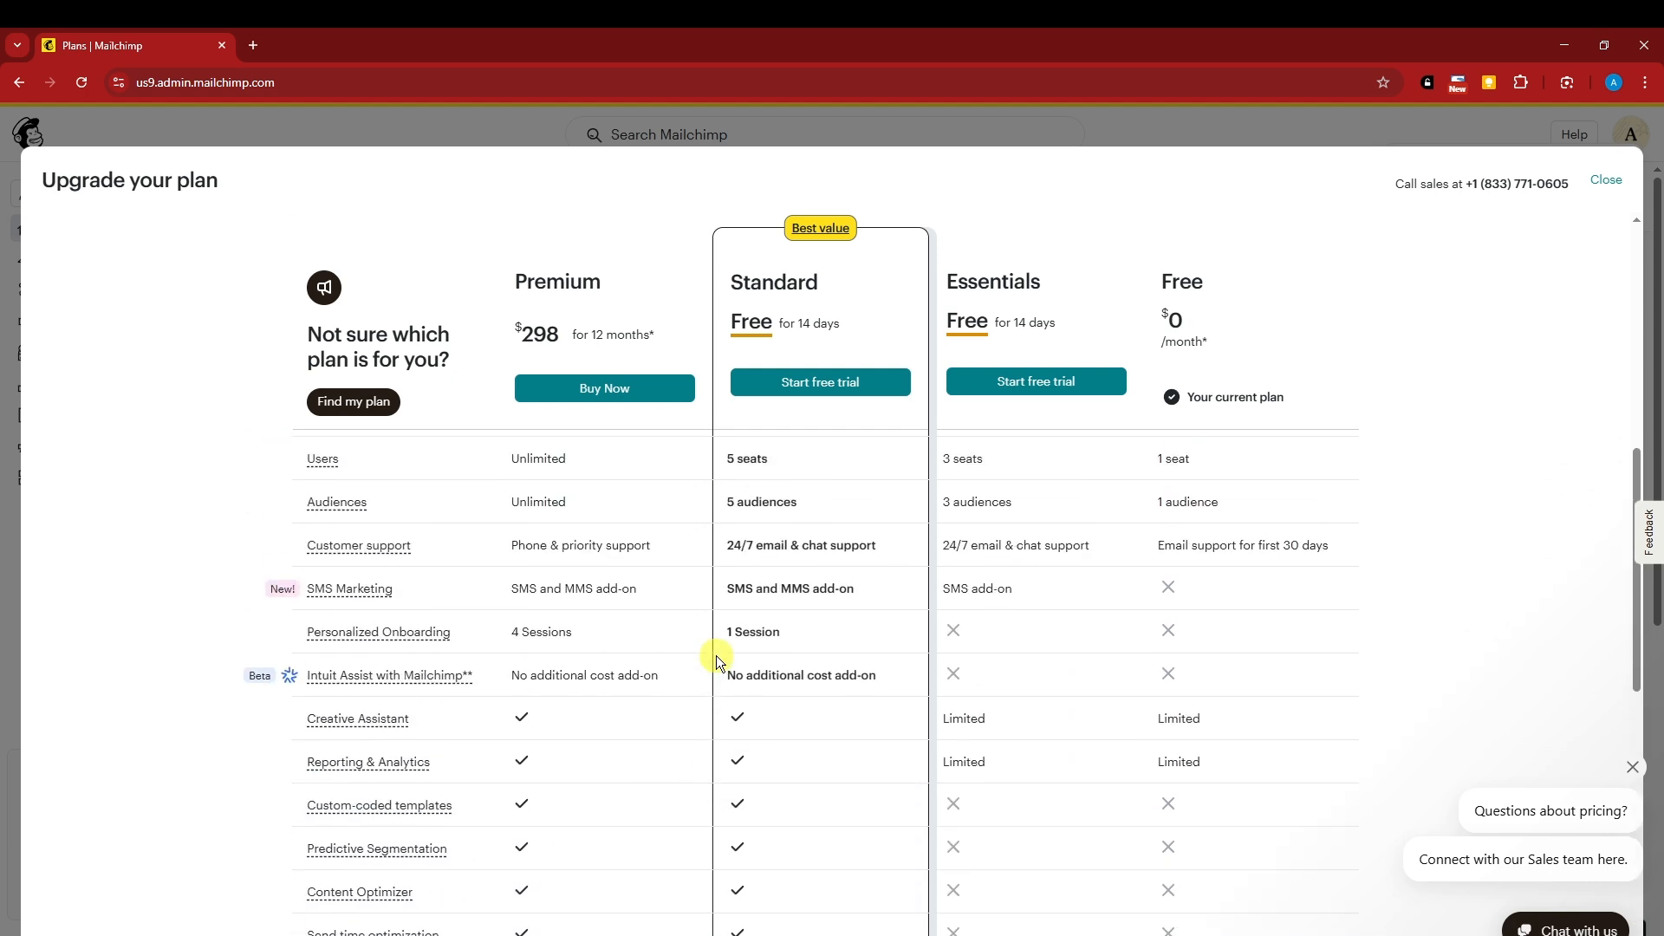
scroll(717, 658, up, 5)
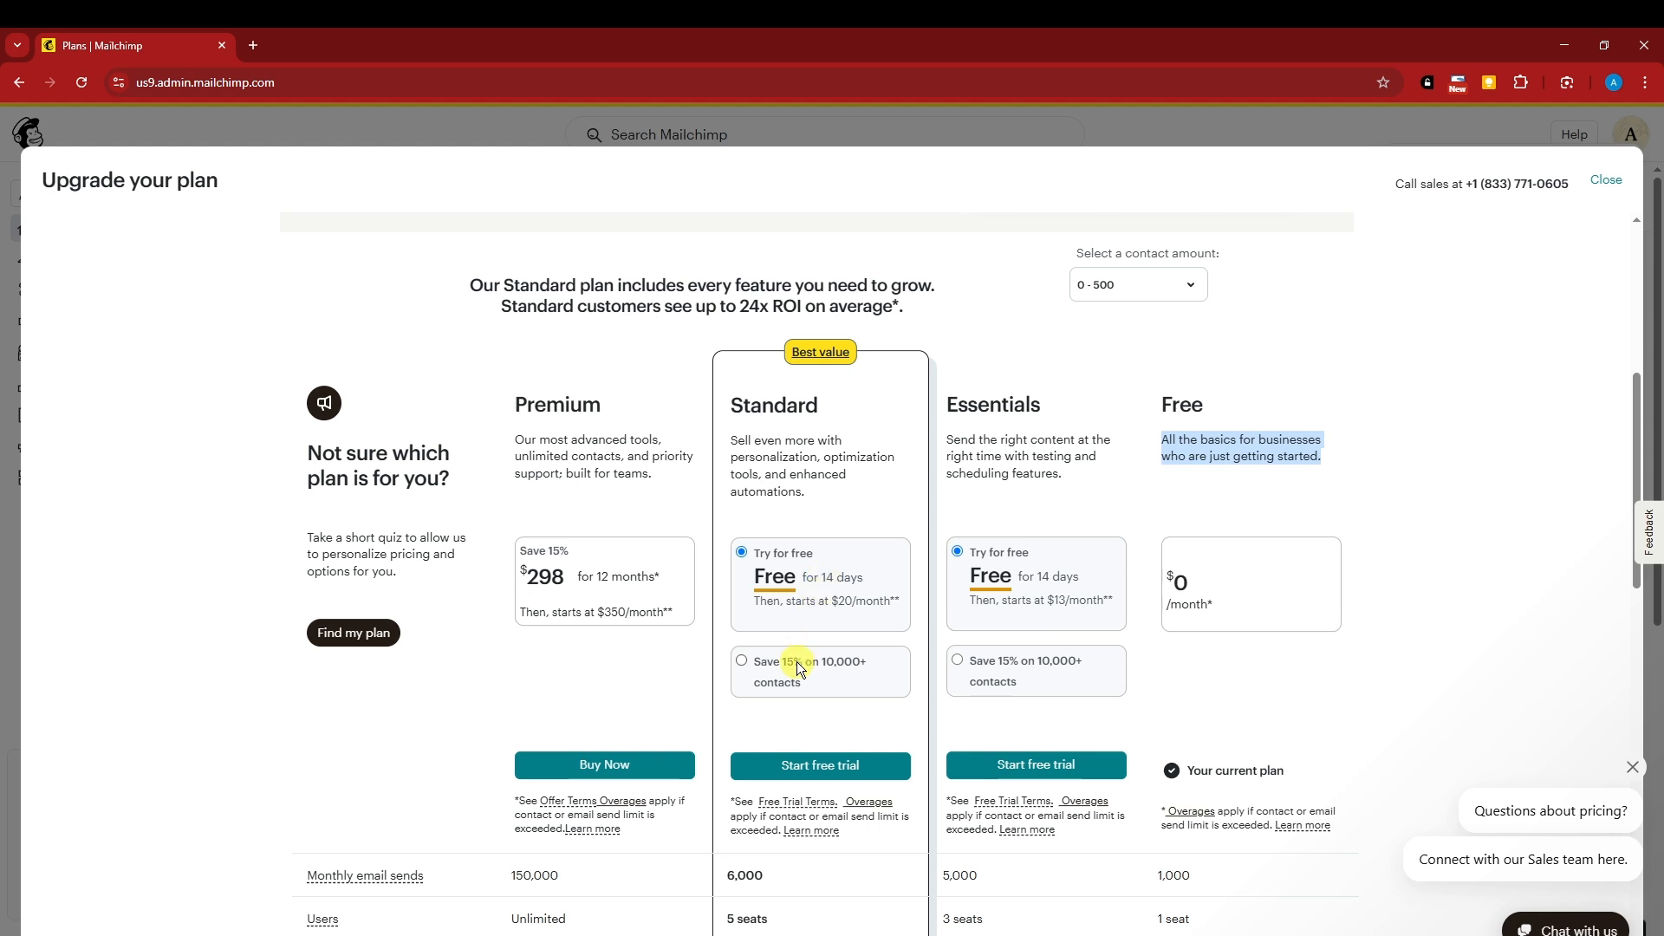
scroll(798, 672, down, 4)
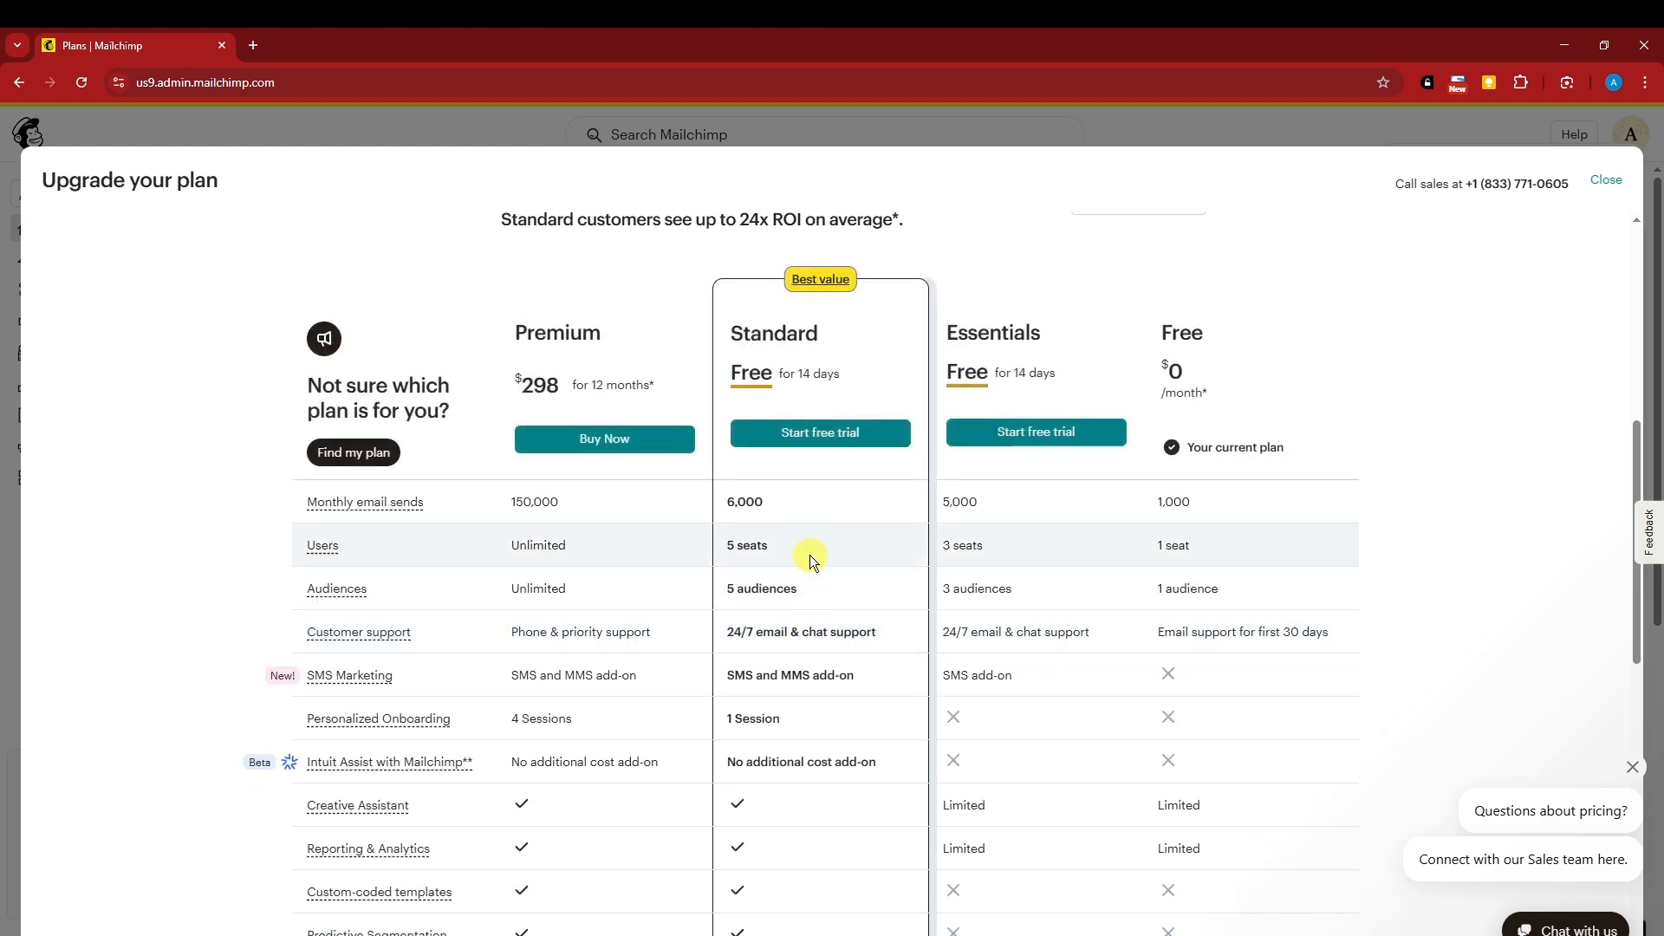
scroll(806, 557, up, 6)
scroll(834, 611, down, 7)
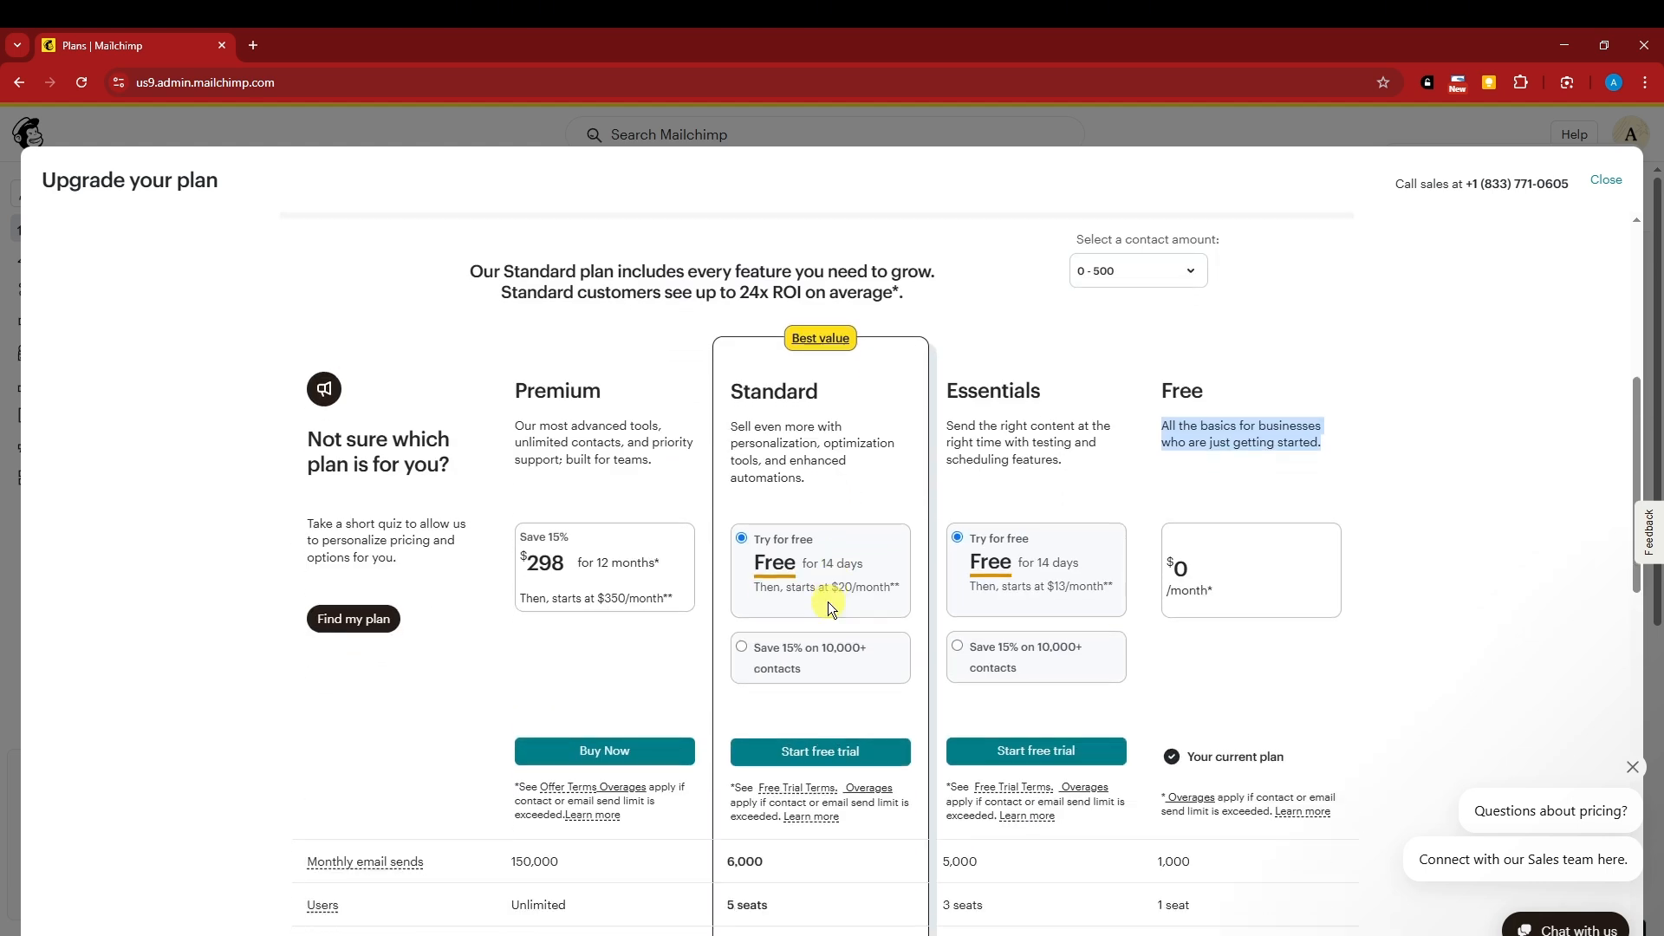
scroll(824, 604, up, 6)
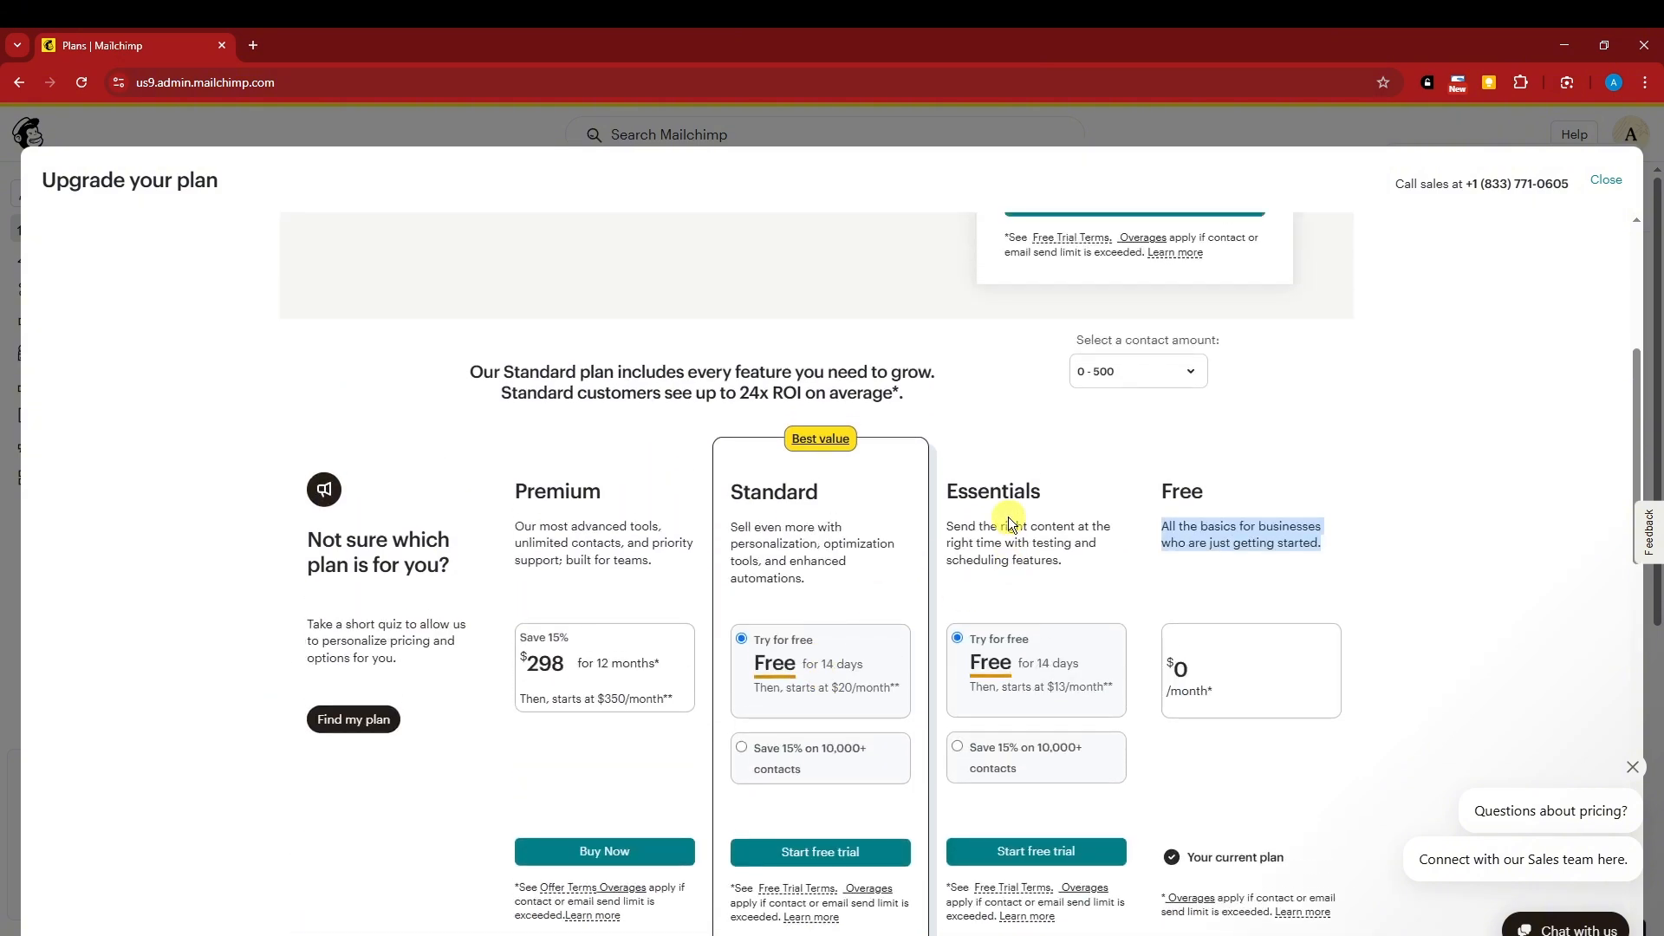
click(1007, 518)
scroll(848, 645, down, 1)
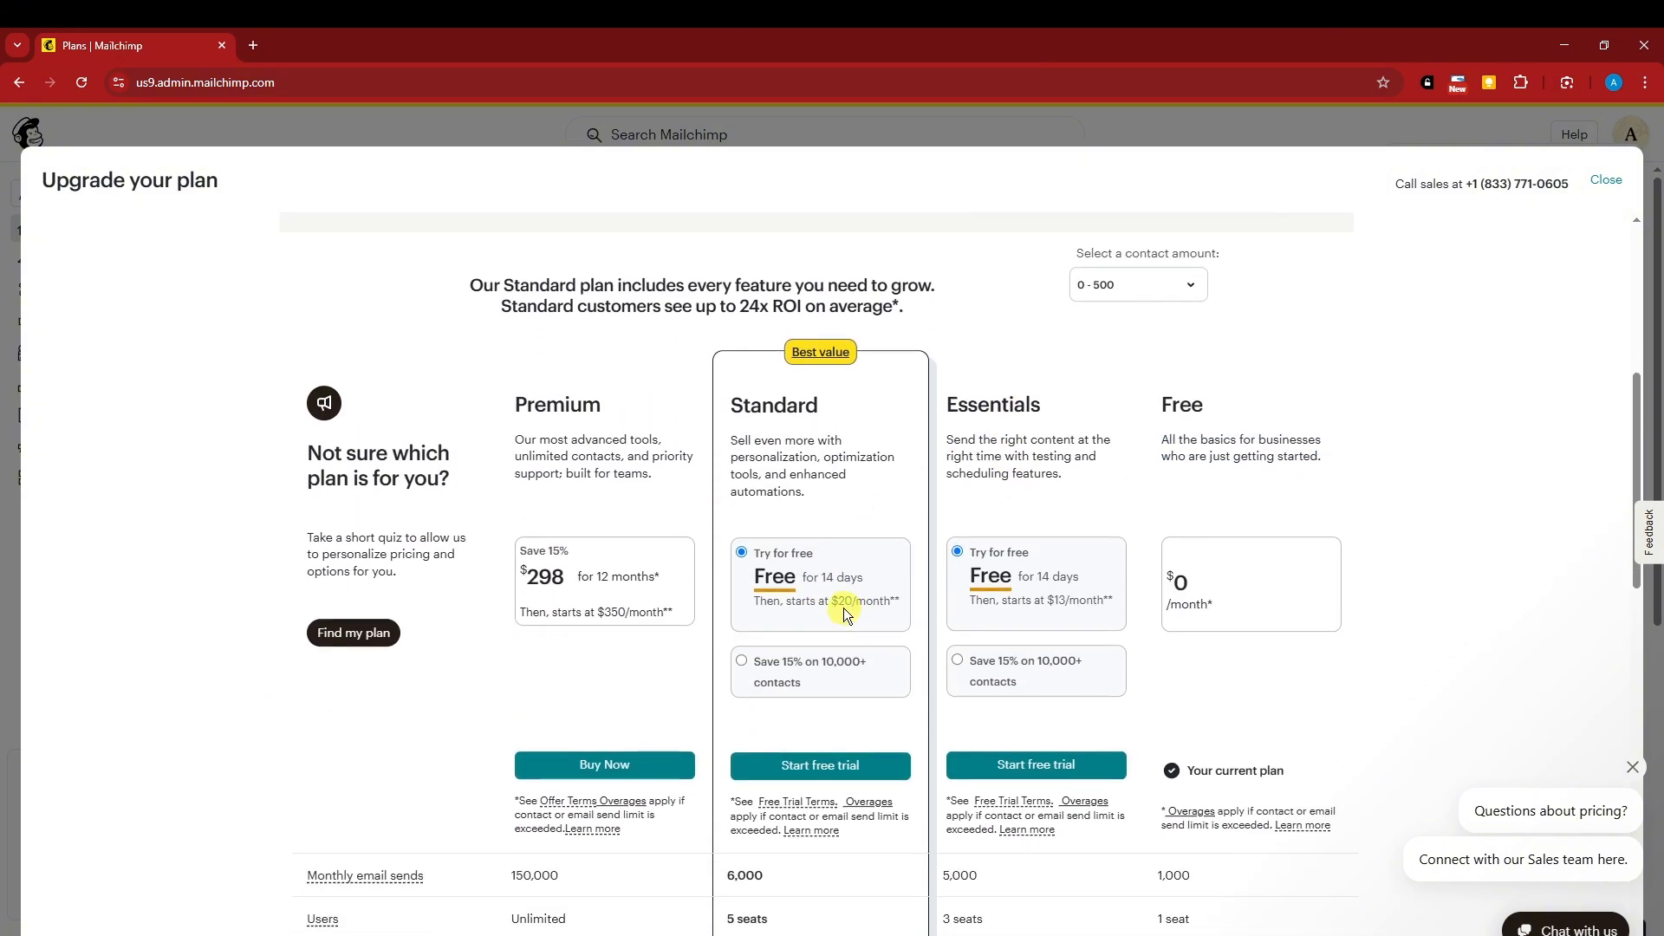
drag(1051, 601, 1090, 635)
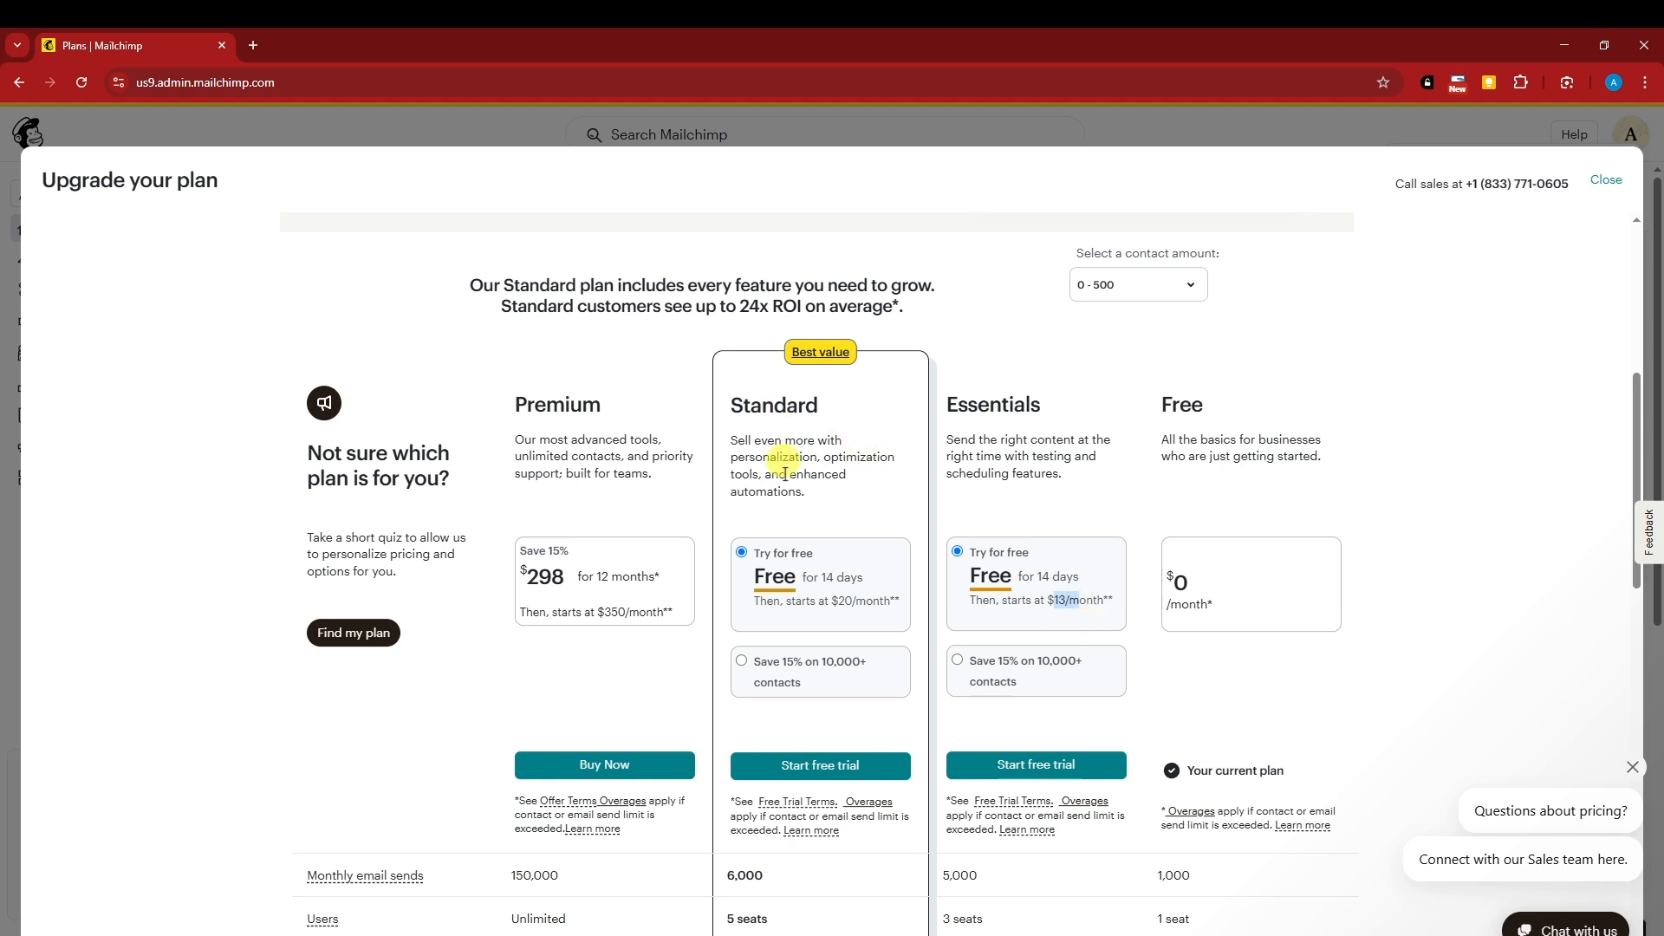
click(843, 604)
drag(843, 604, 876, 624)
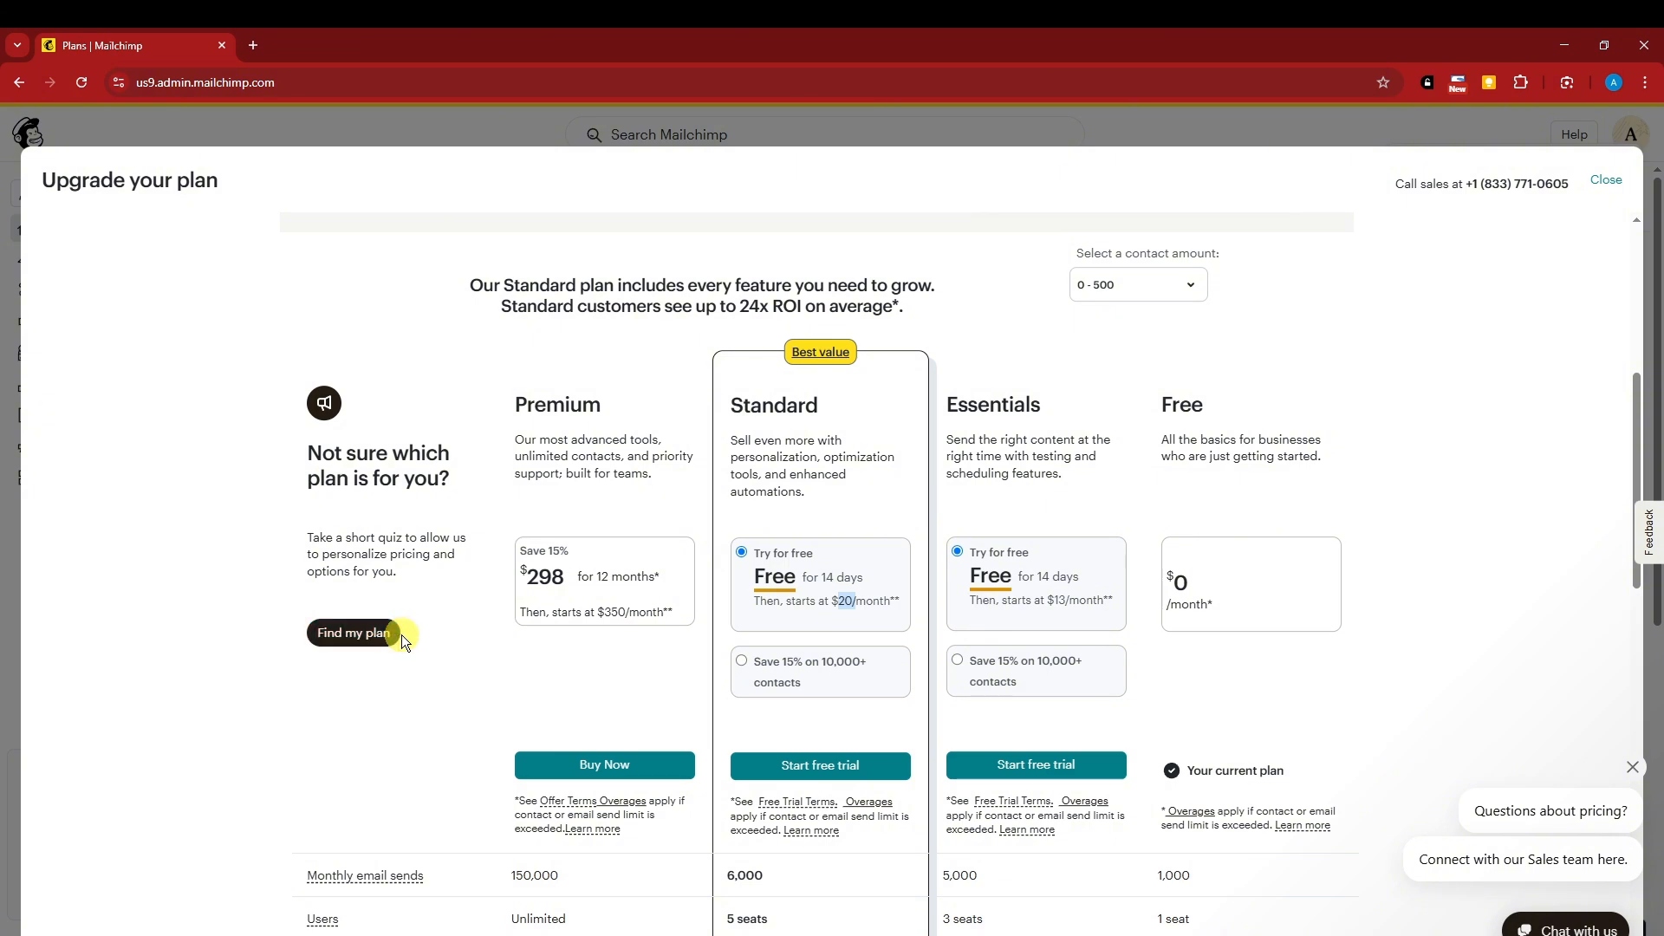
scroll(397, 639, down, 1)
scroll(401, 638, up, 5)
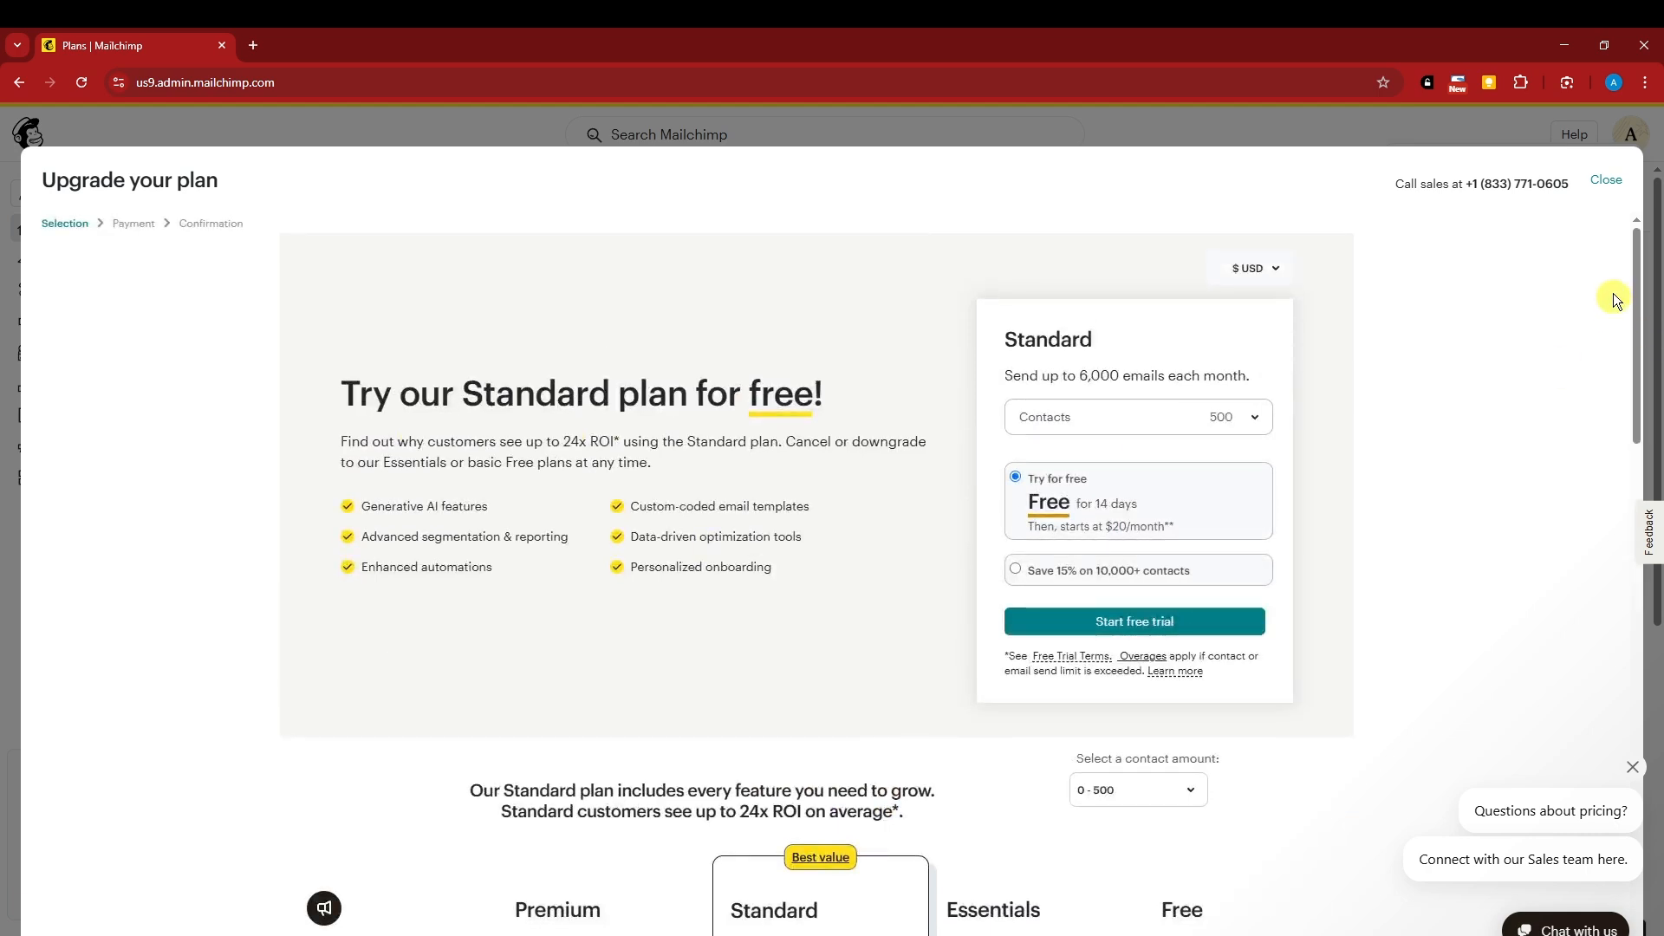
click(1606, 180)
click(993, 234)
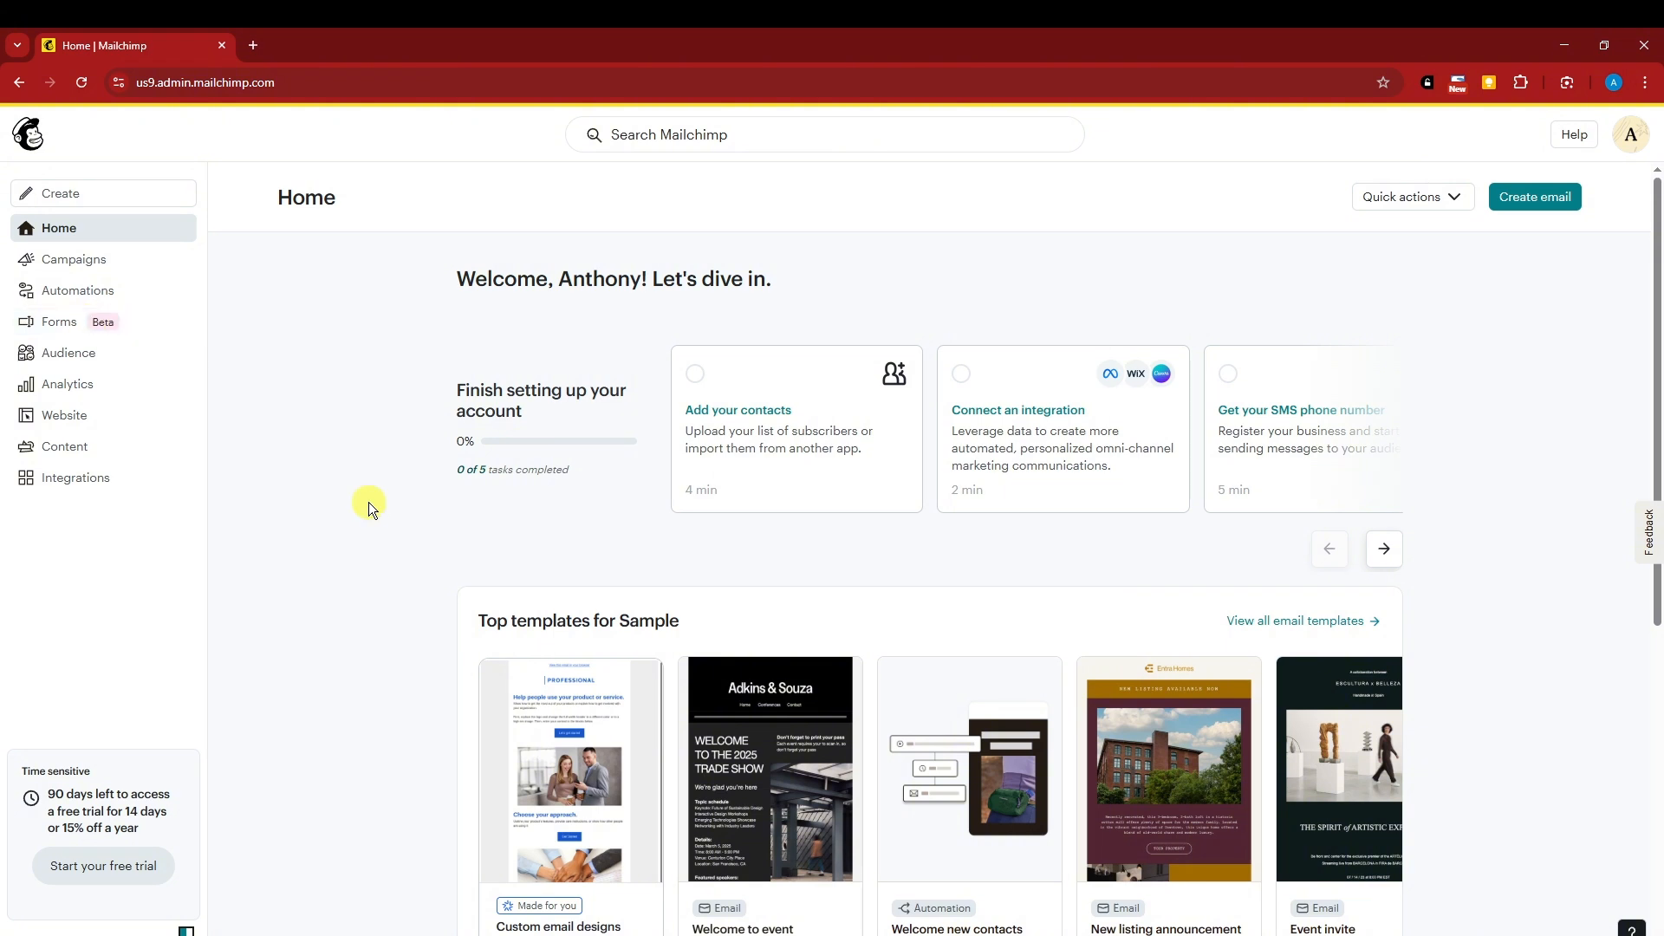
Open the page for creating new content and review the choices under Email and Signup Form.
click(84, 199)
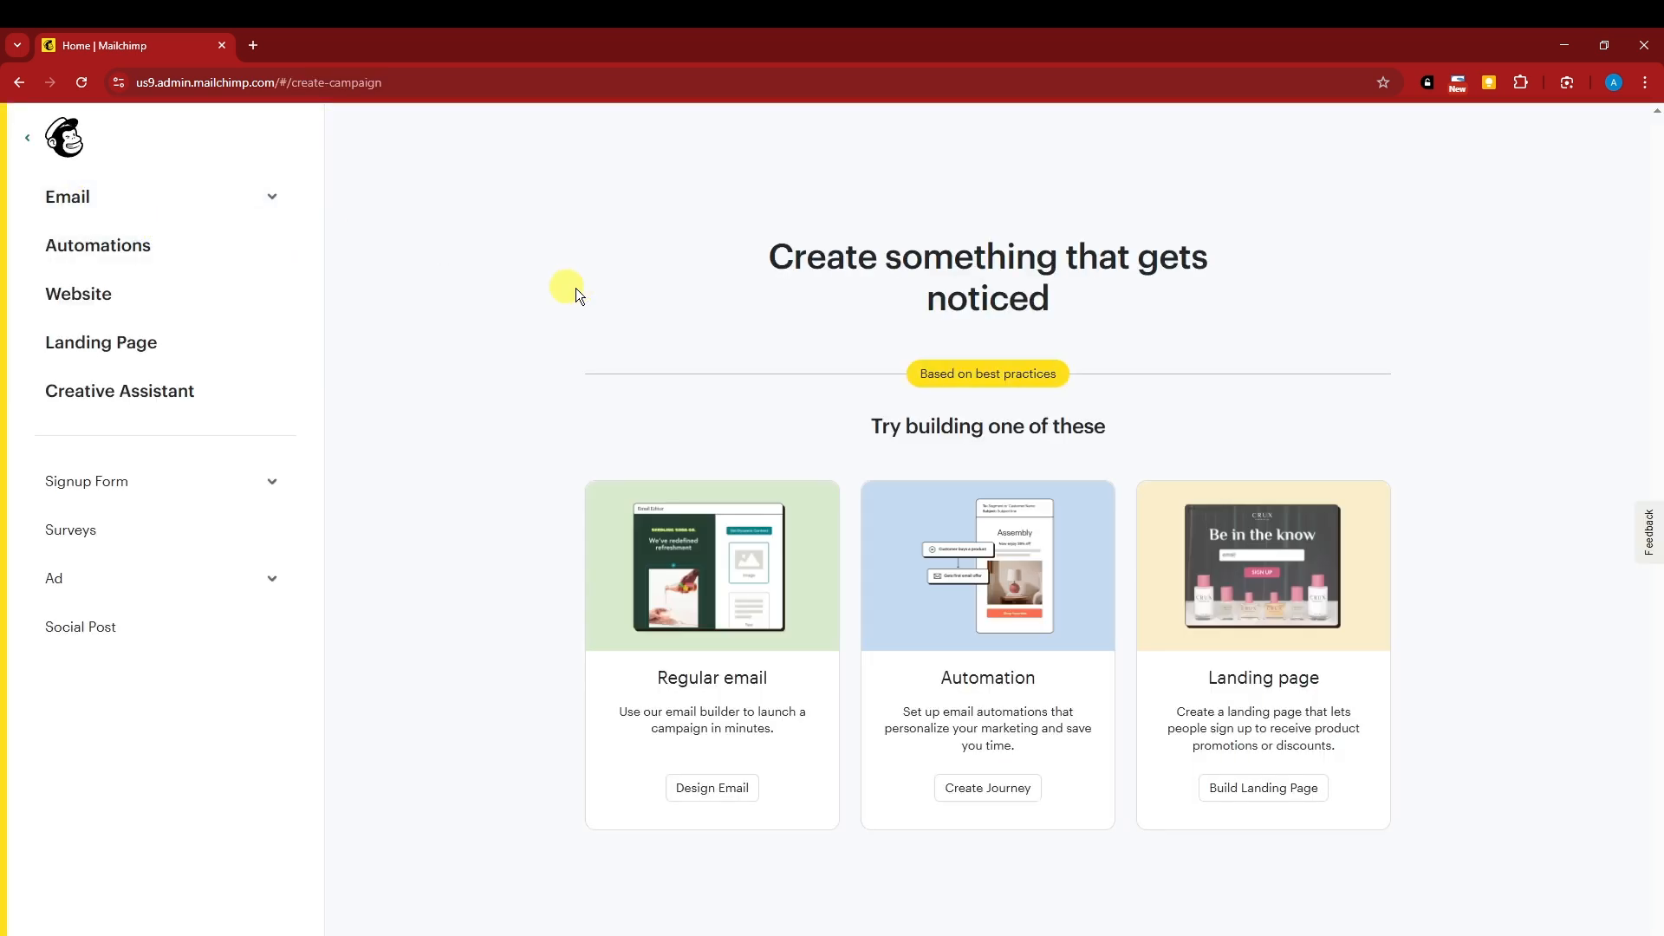
click(272, 199)
click(272, 202)
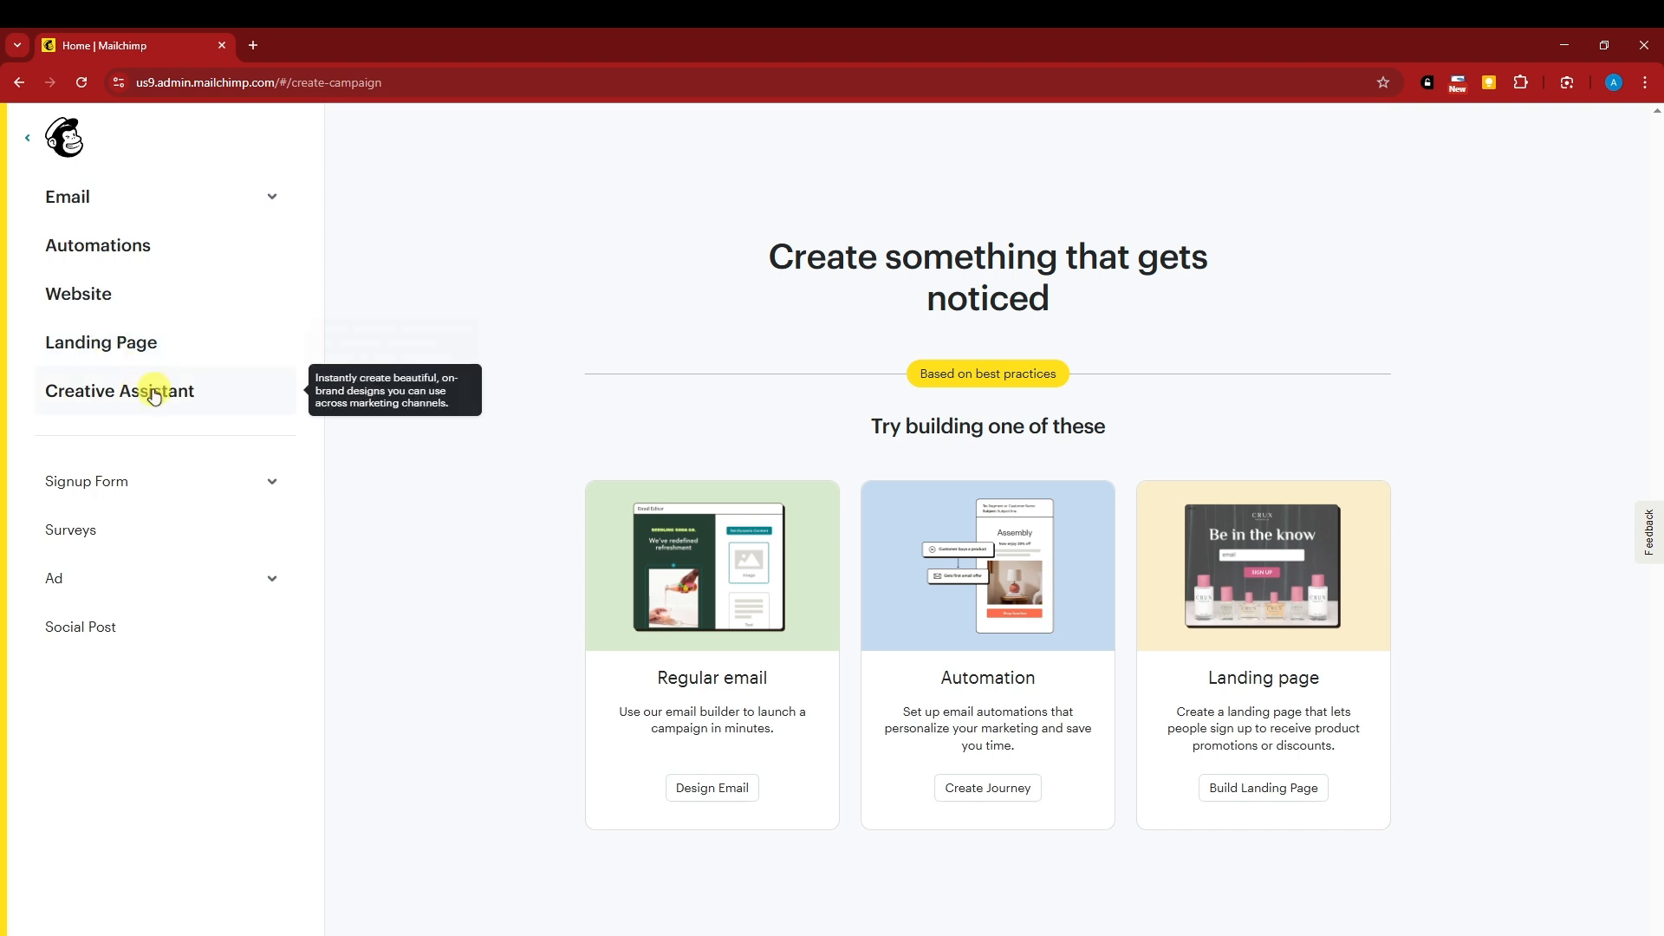
click(272, 482)
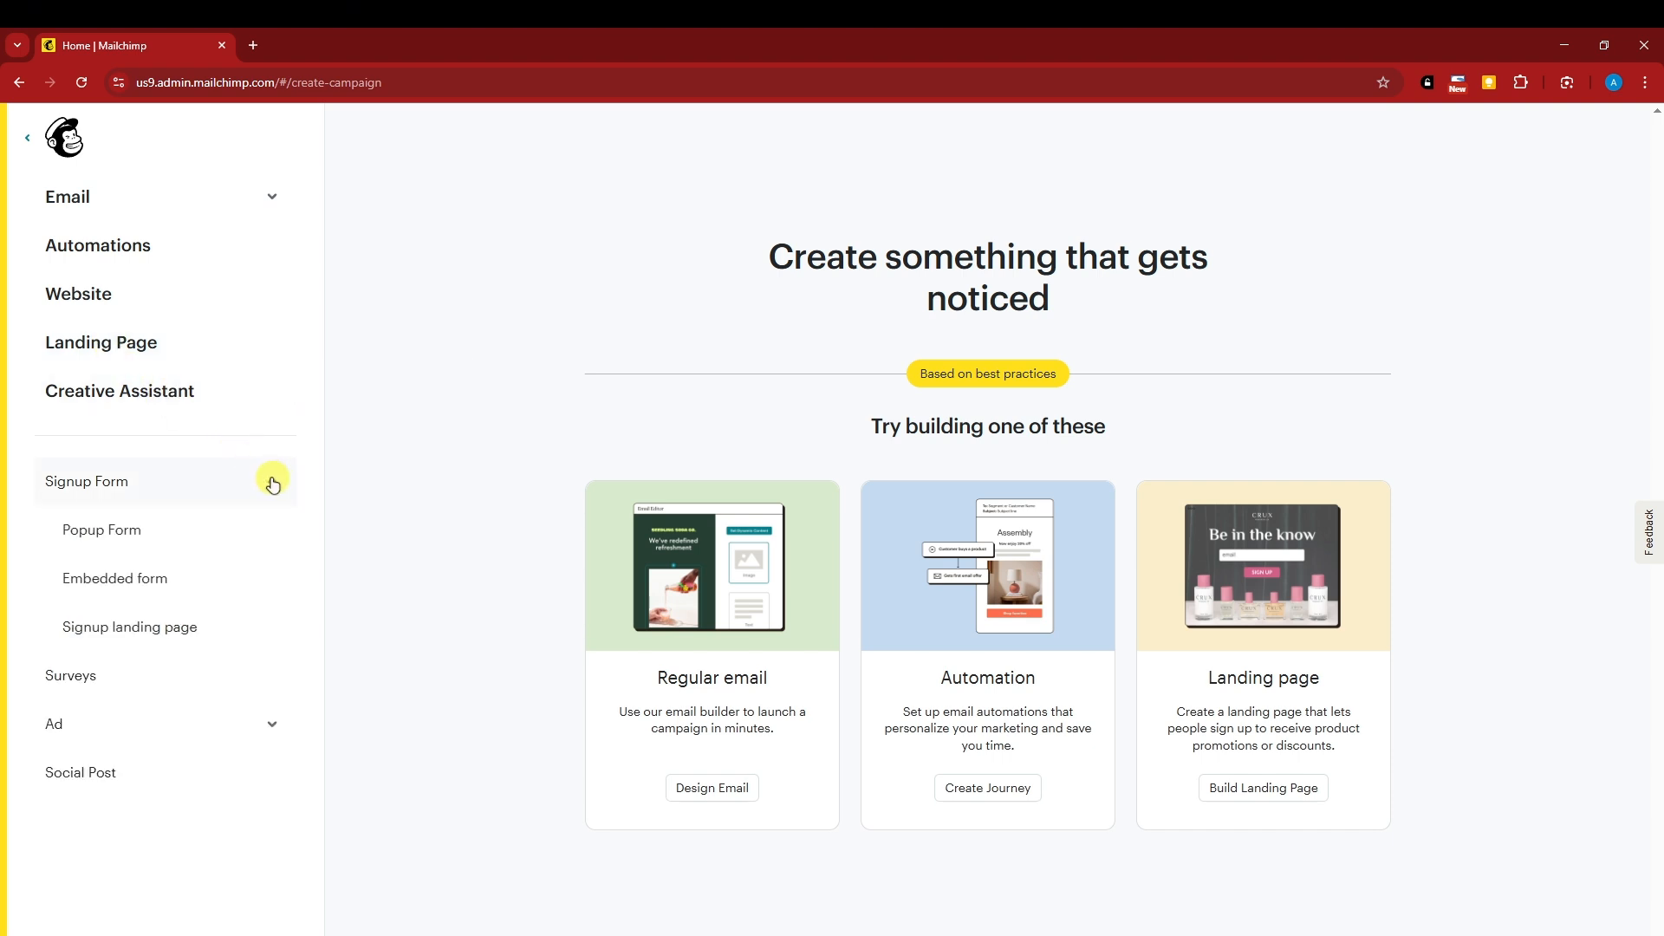
click(273, 483)
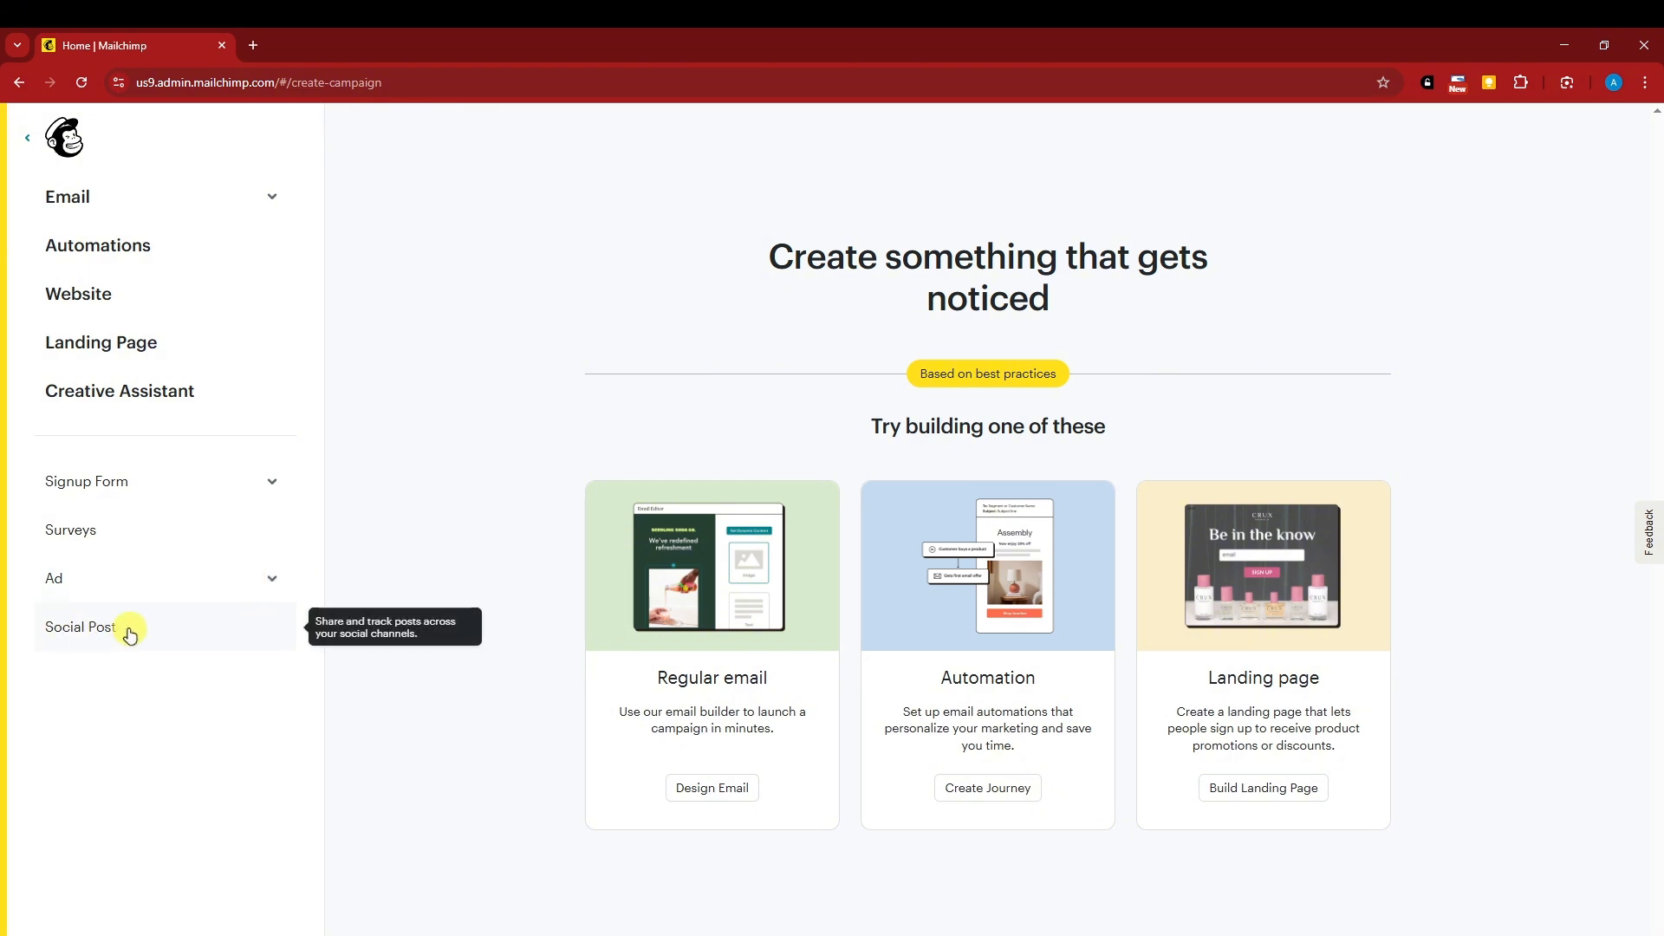
drag(925, 374, 1057, 373)
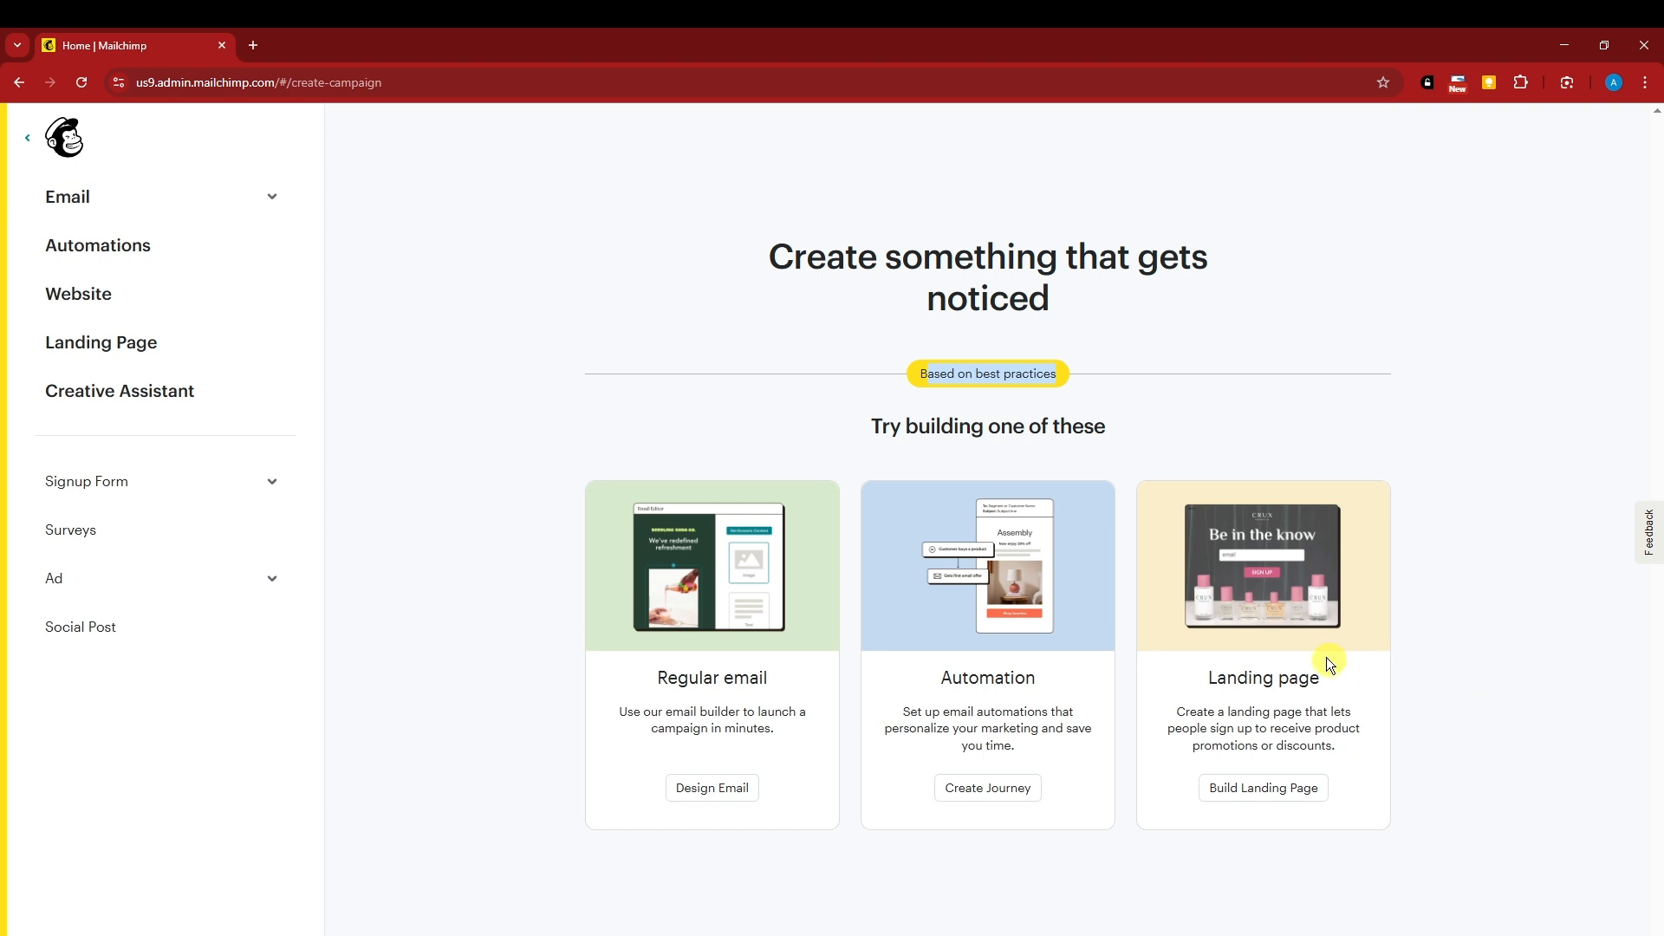
Start building a landing page named "Sample Landing Page" for the Sample audience.
click(1278, 789)
click(786, 628)
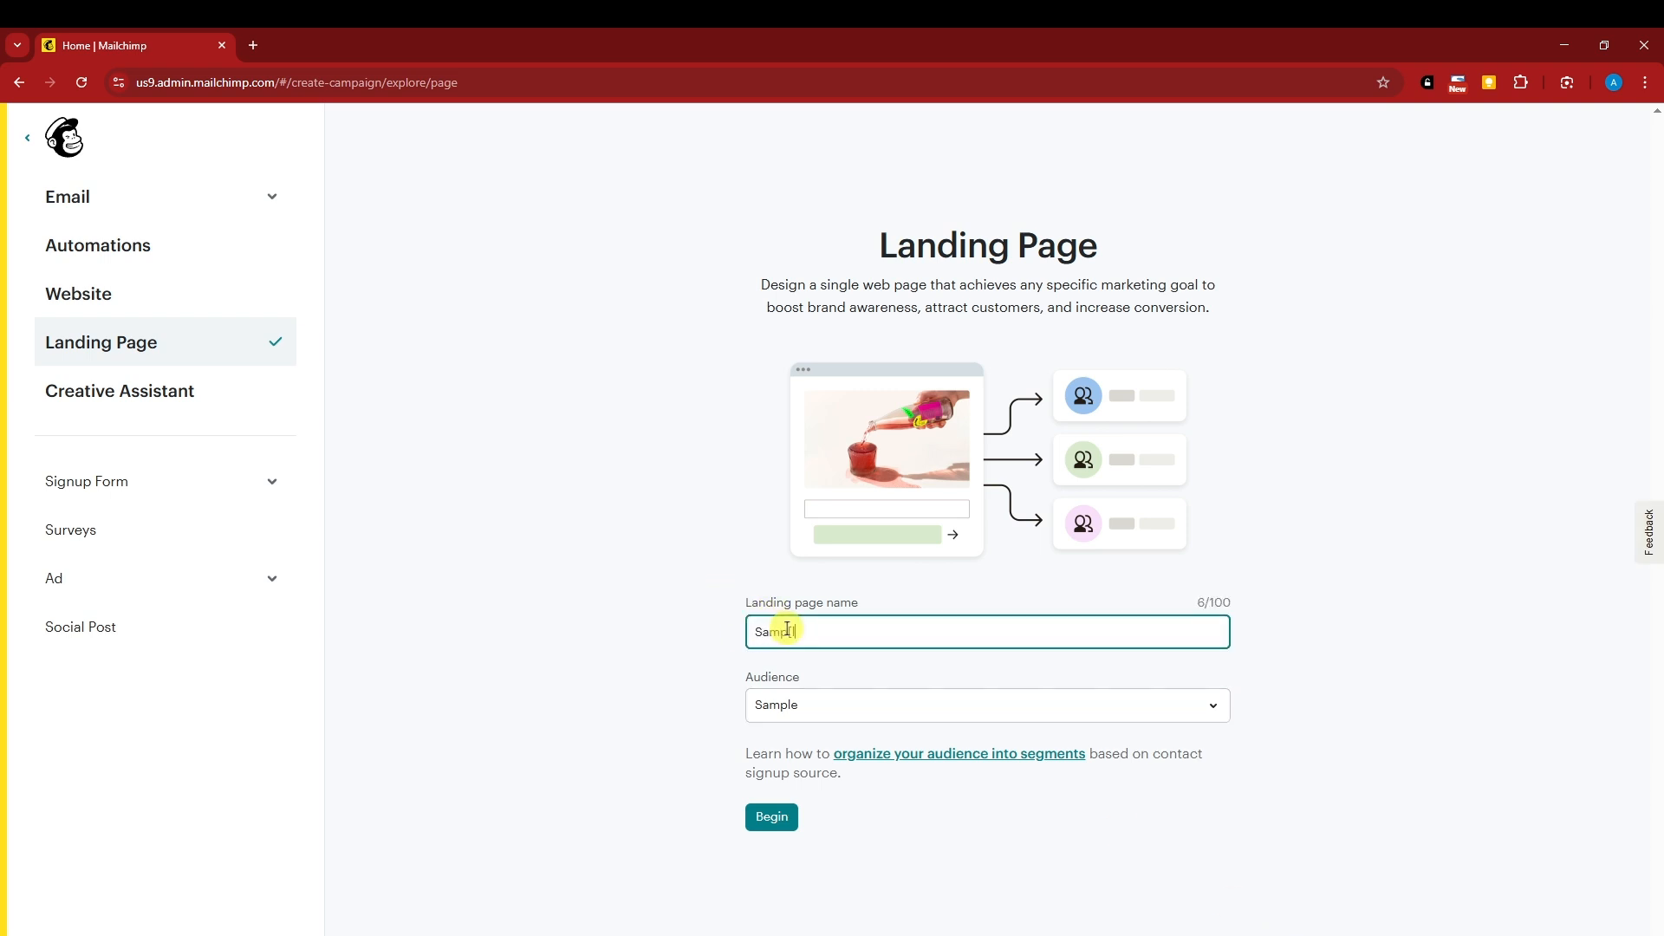
text(Sample Landing Pagee)
click(812, 707)
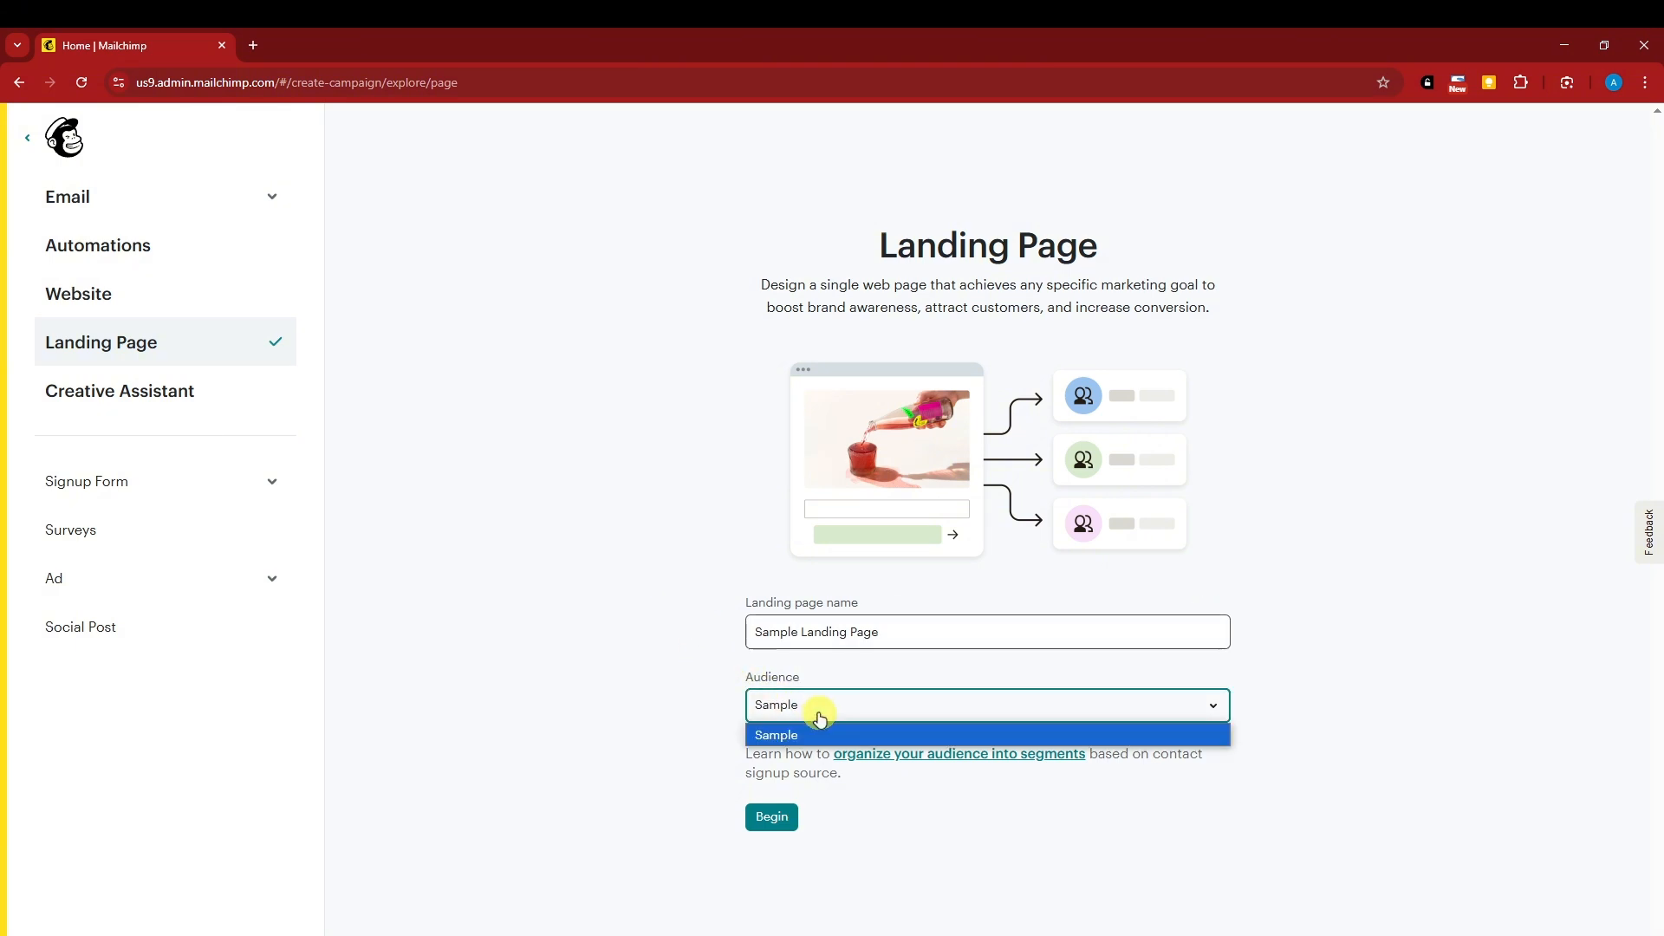
click(822, 735)
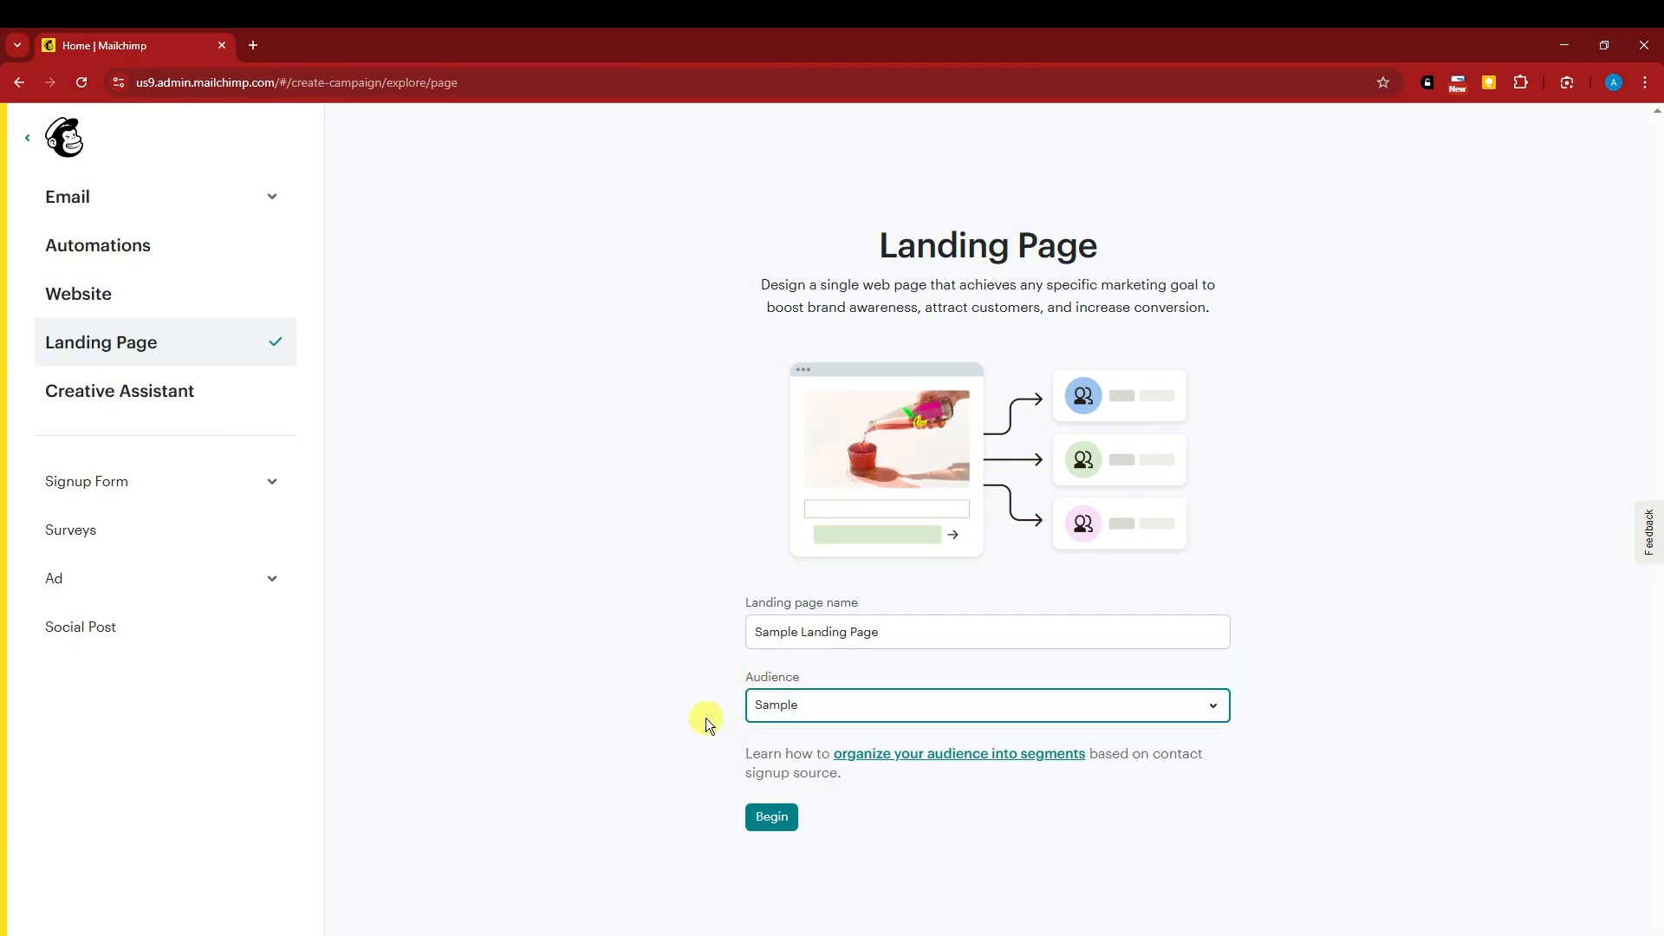
click(768, 812)
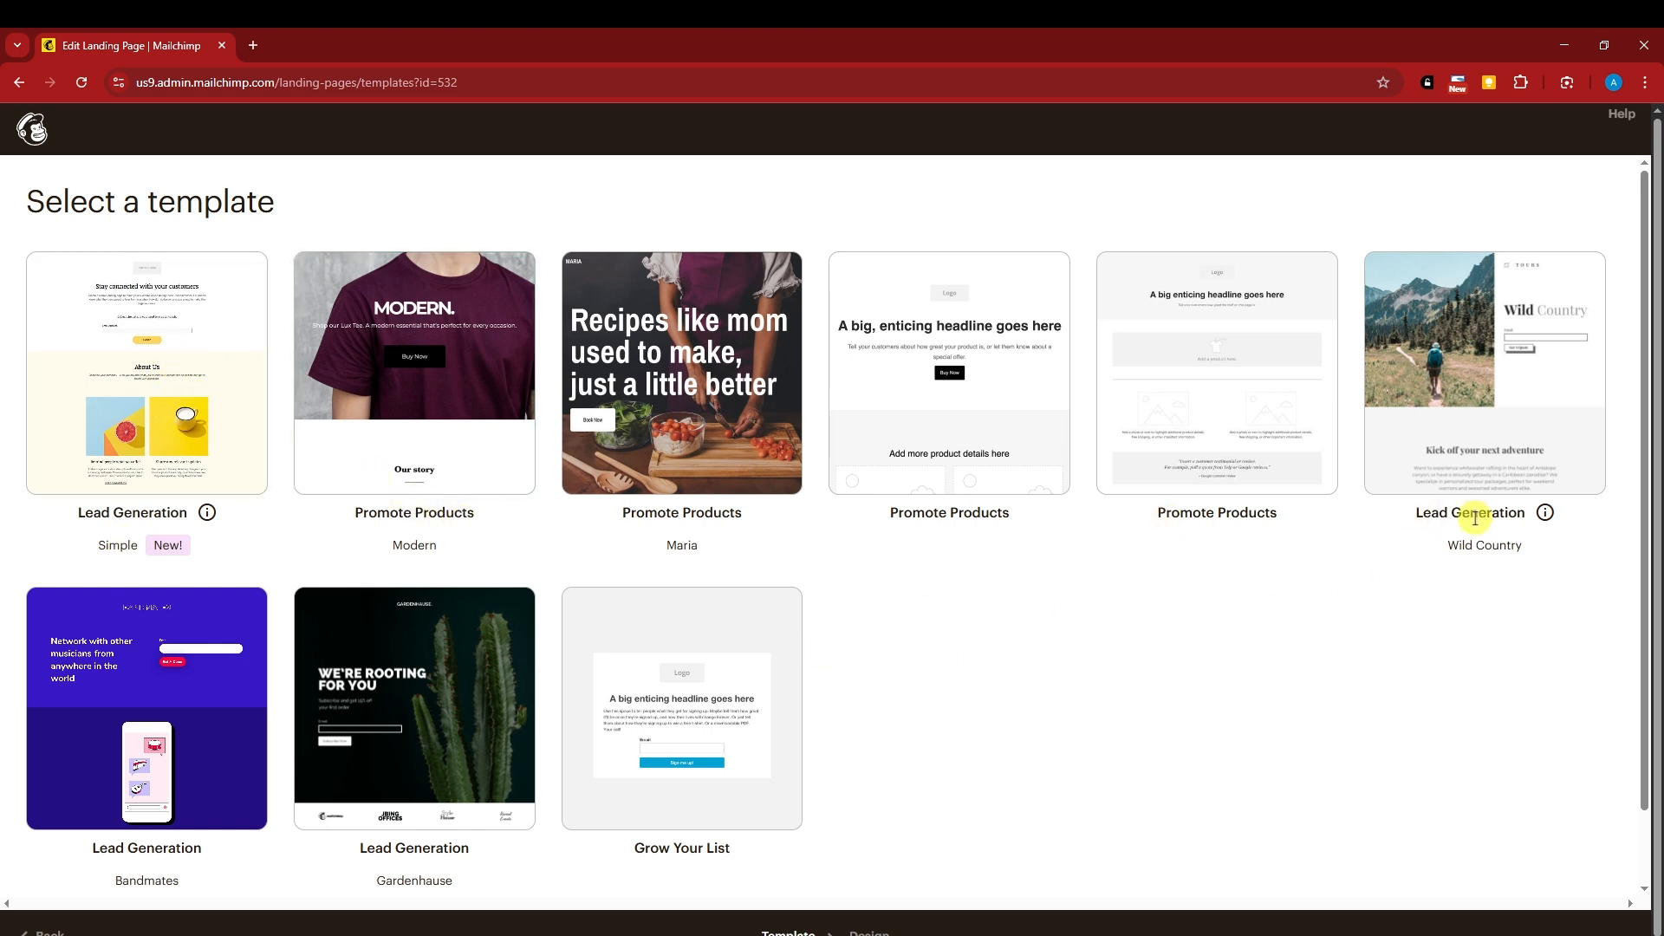
Look through the landing page templates and select the Promote Products template named Modern.
scroll(1472, 520, down, 1)
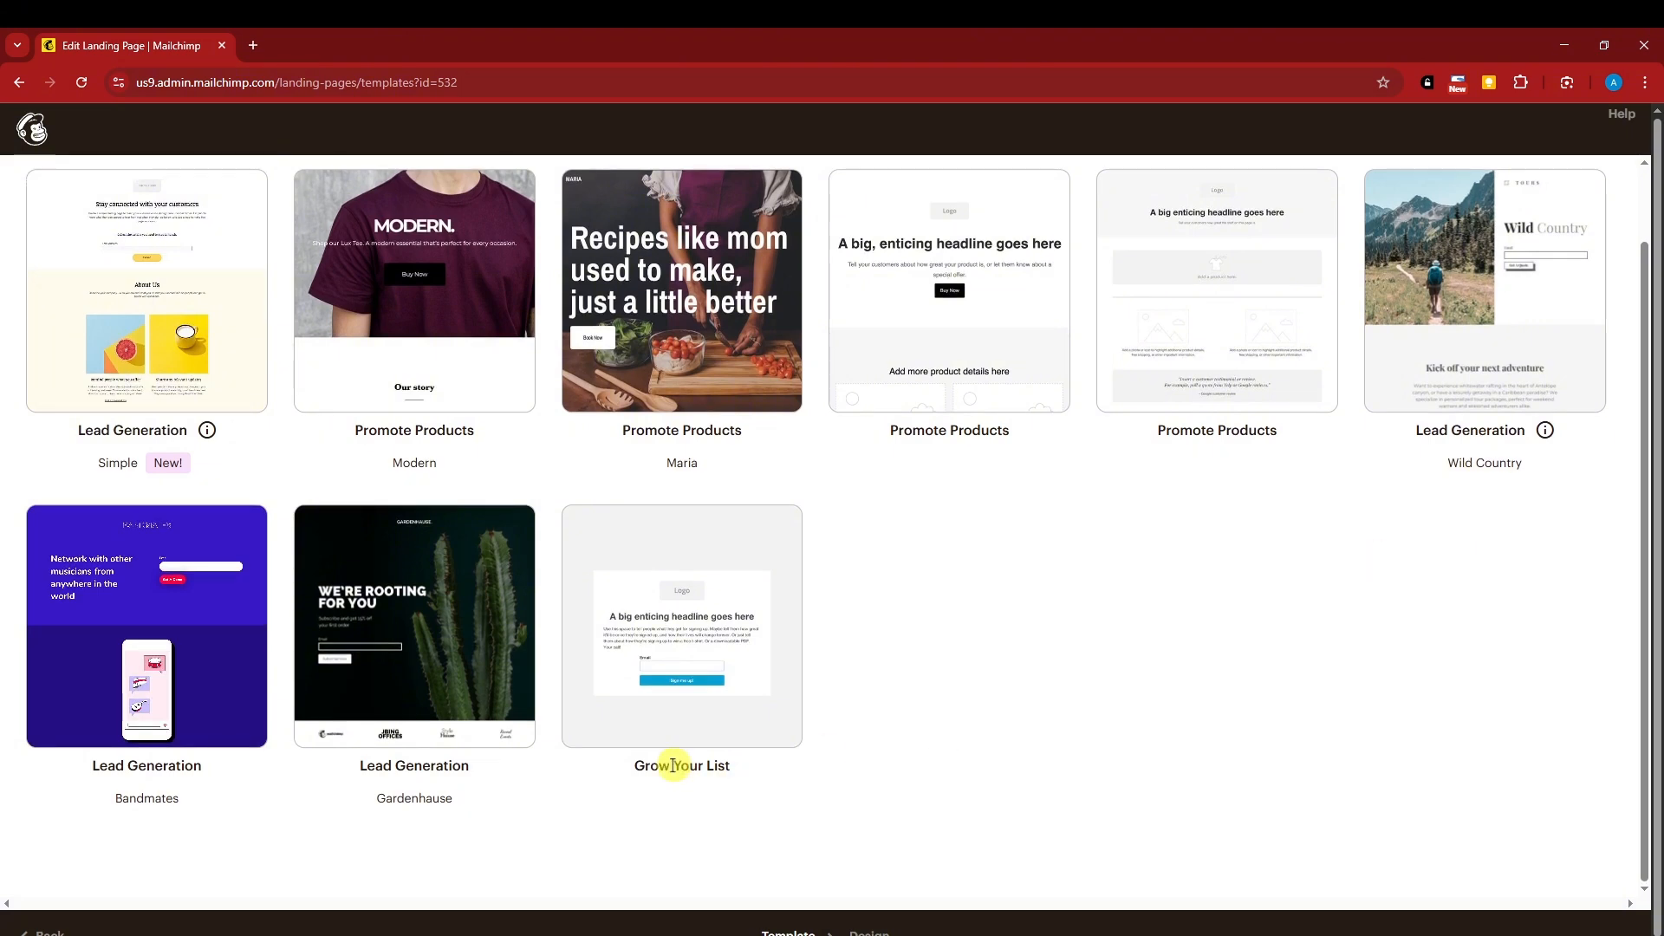
drag(476, 762, 362, 762)
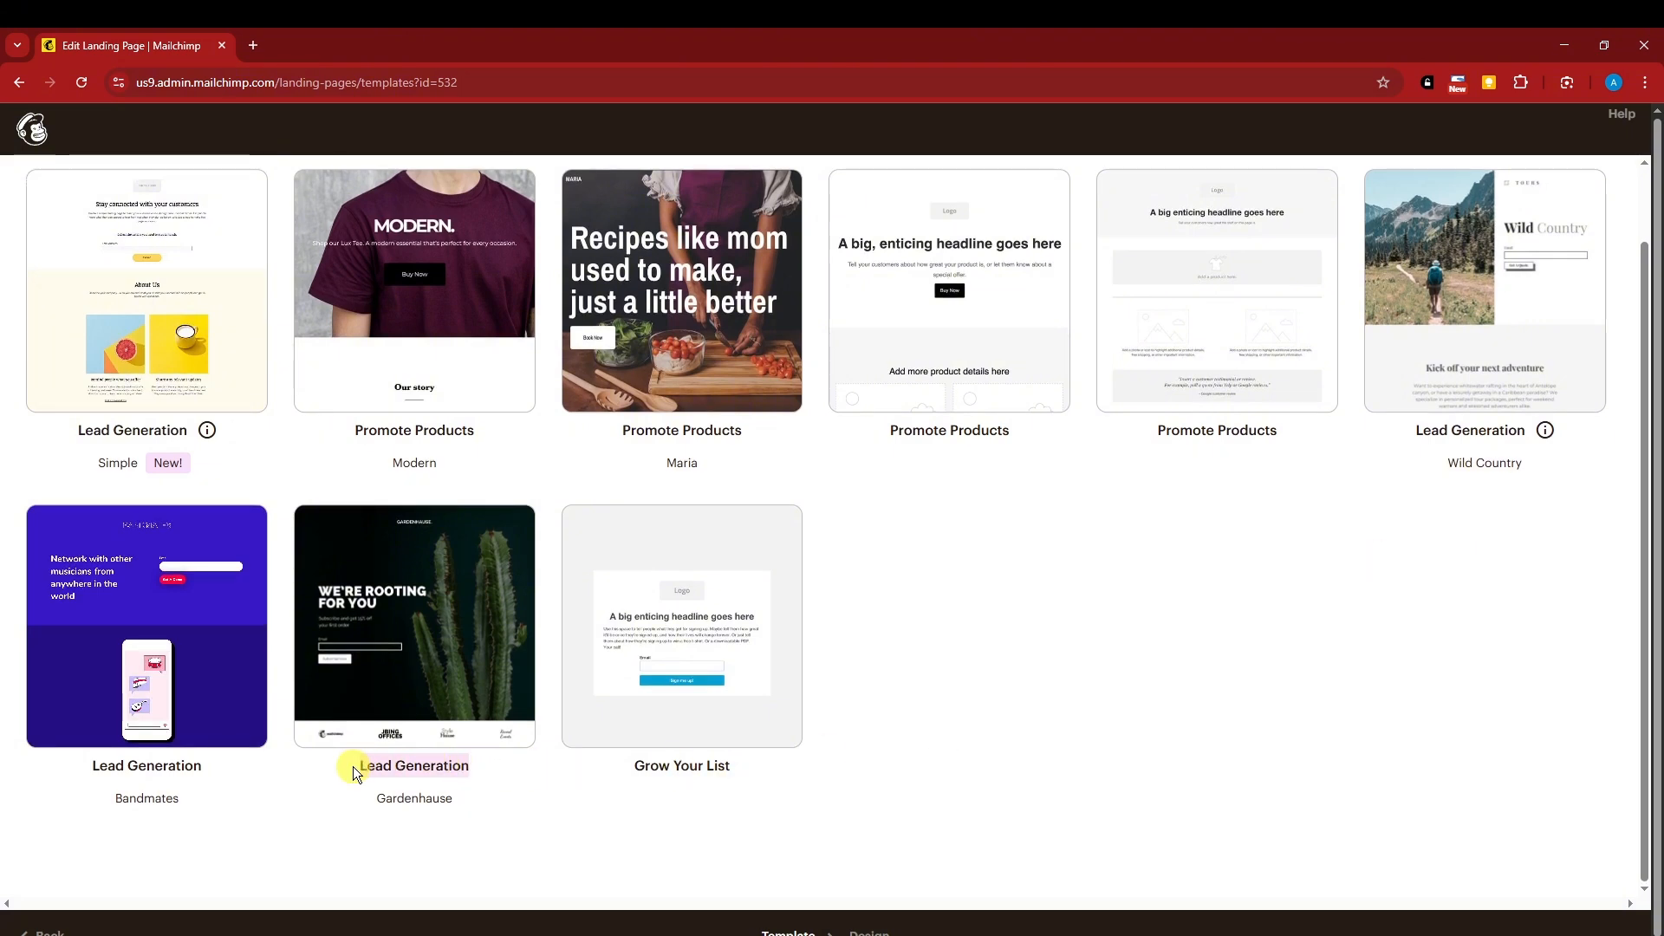
scroll(377, 723, up, 1)
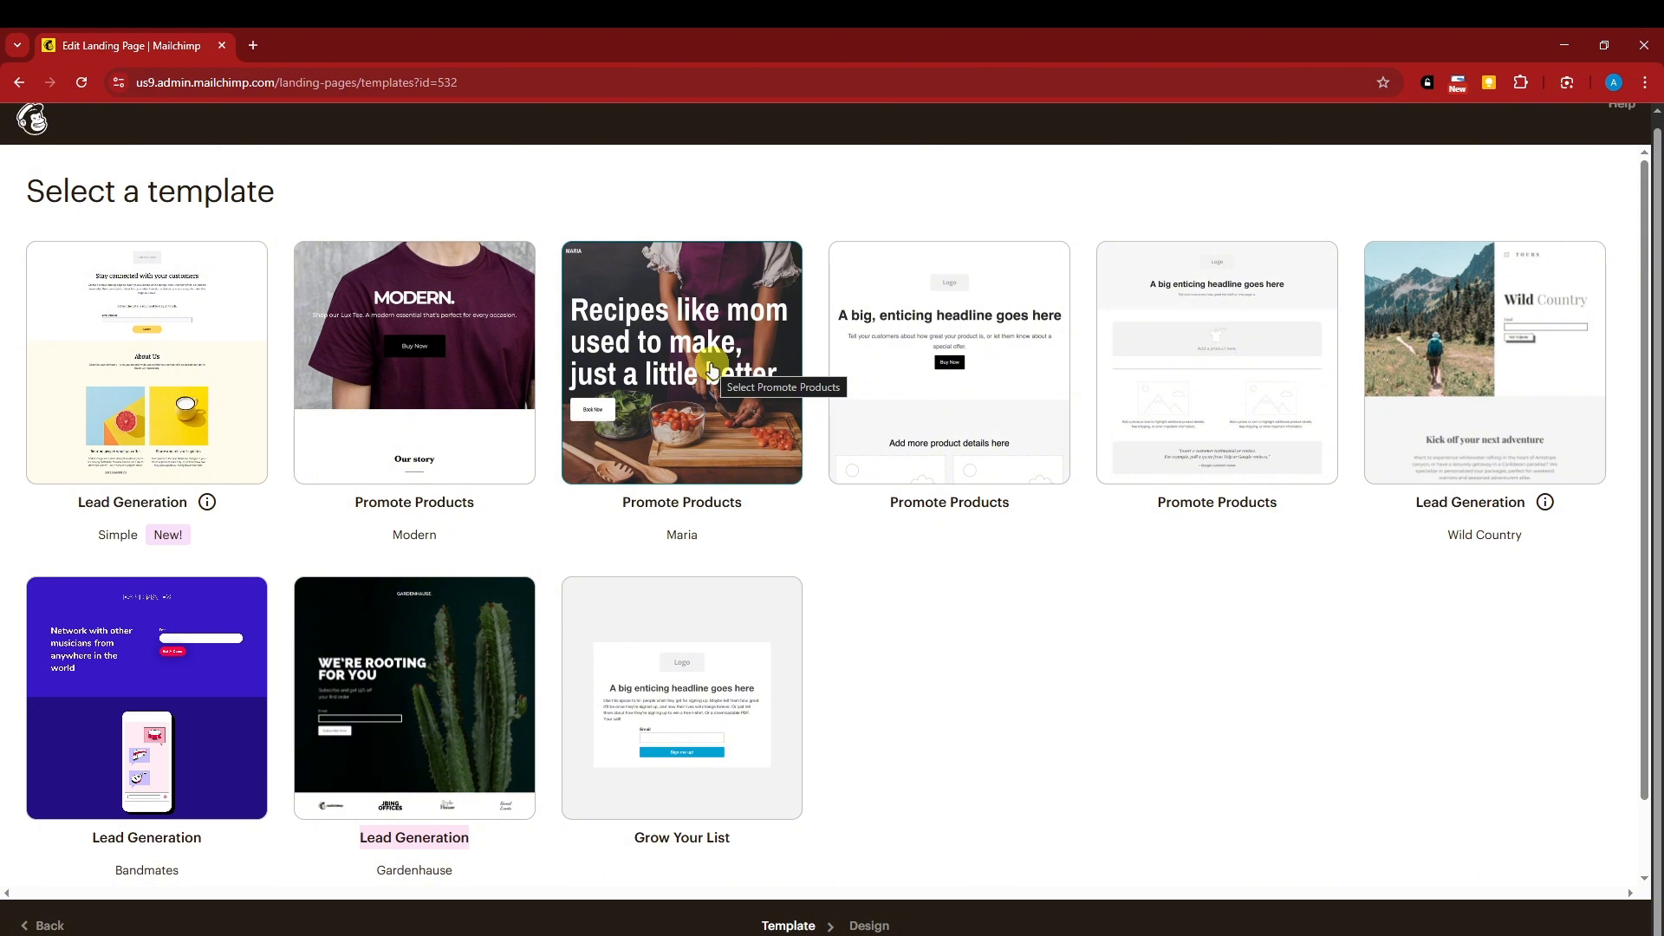
click(426, 405)
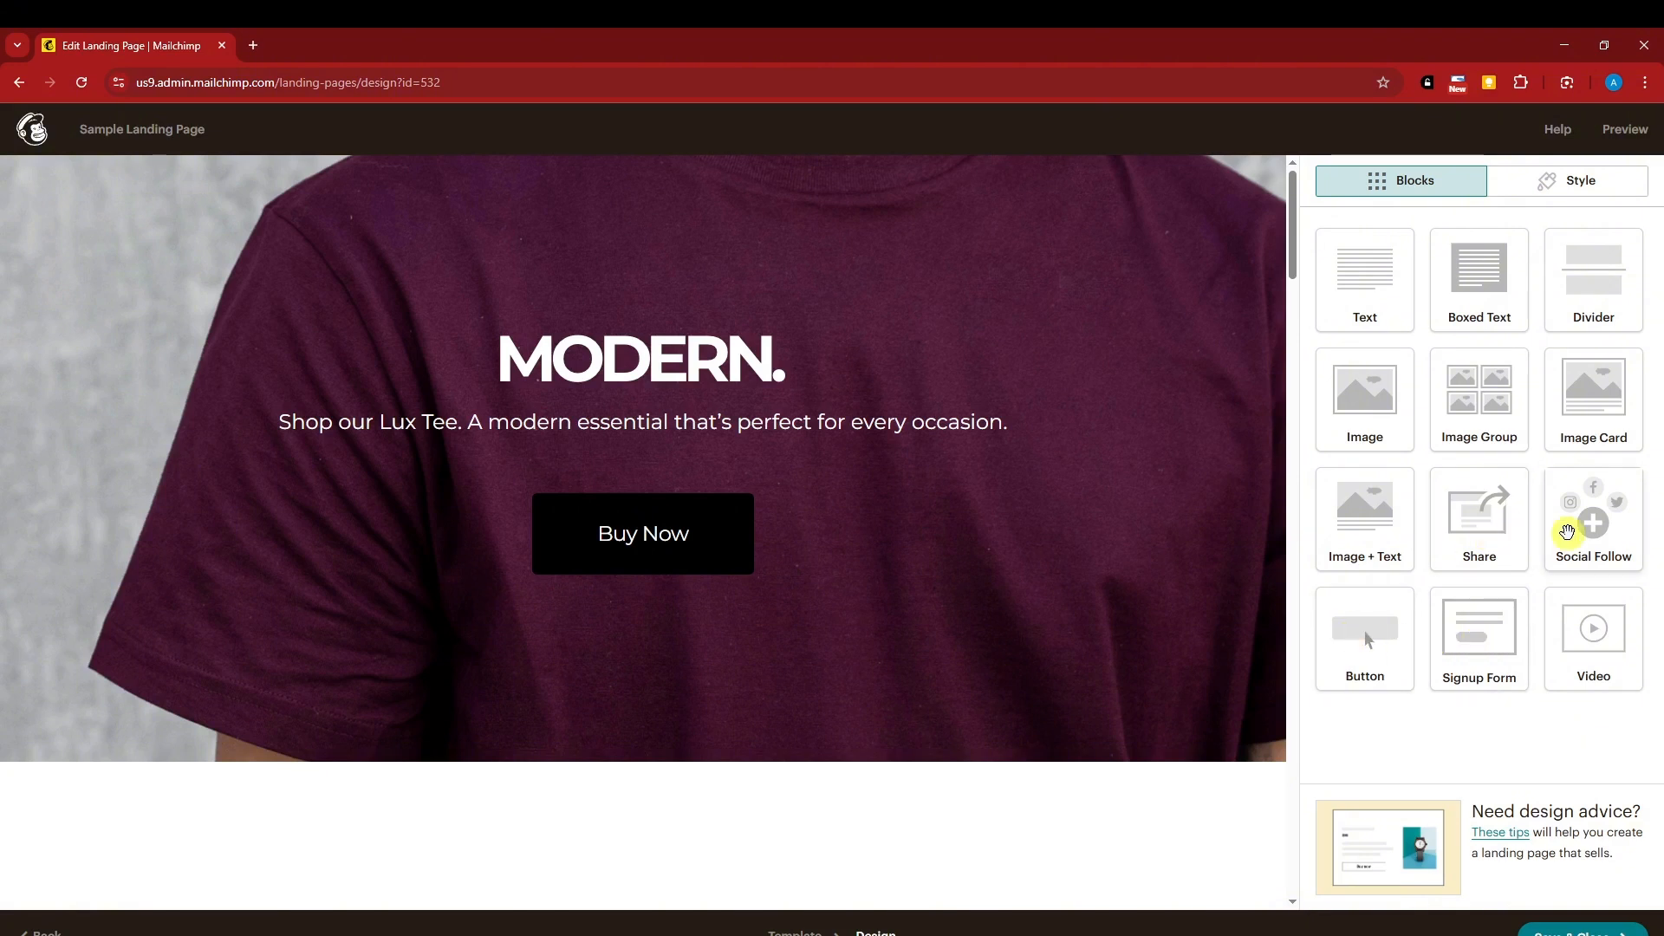
Switch to the landing page's style settings, look over the template's sections and open the Page styles.
click(1556, 186)
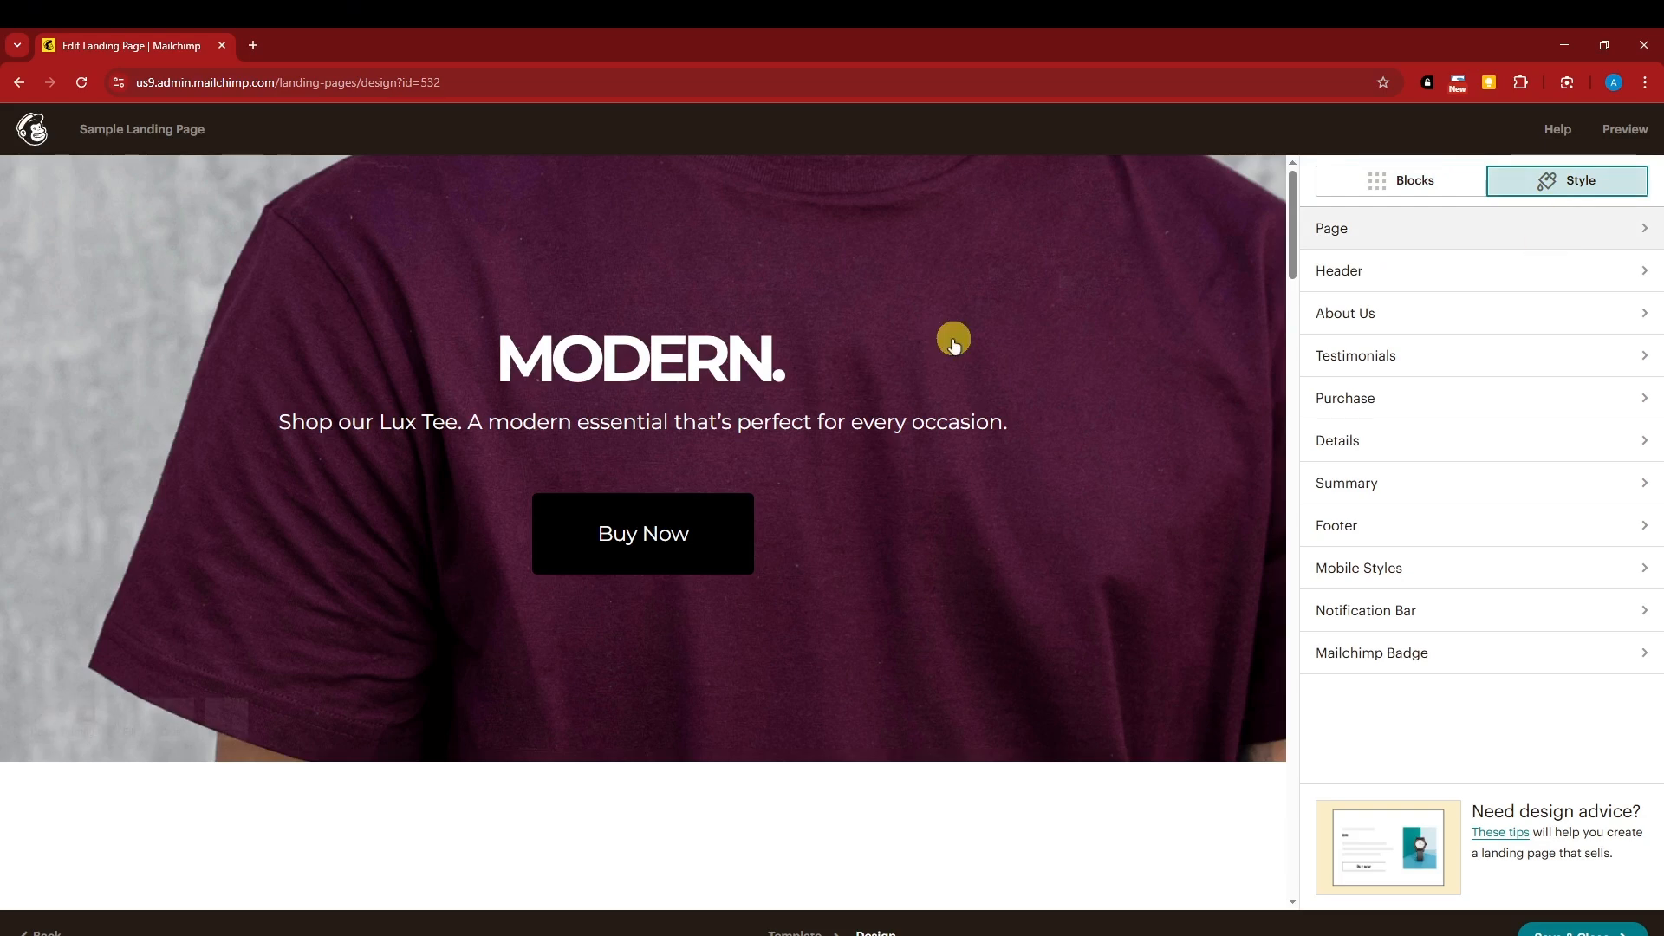
scroll(872, 341, down, 6)
scroll(1036, 456, up, 5)
scroll(1045, 452, up, 1)
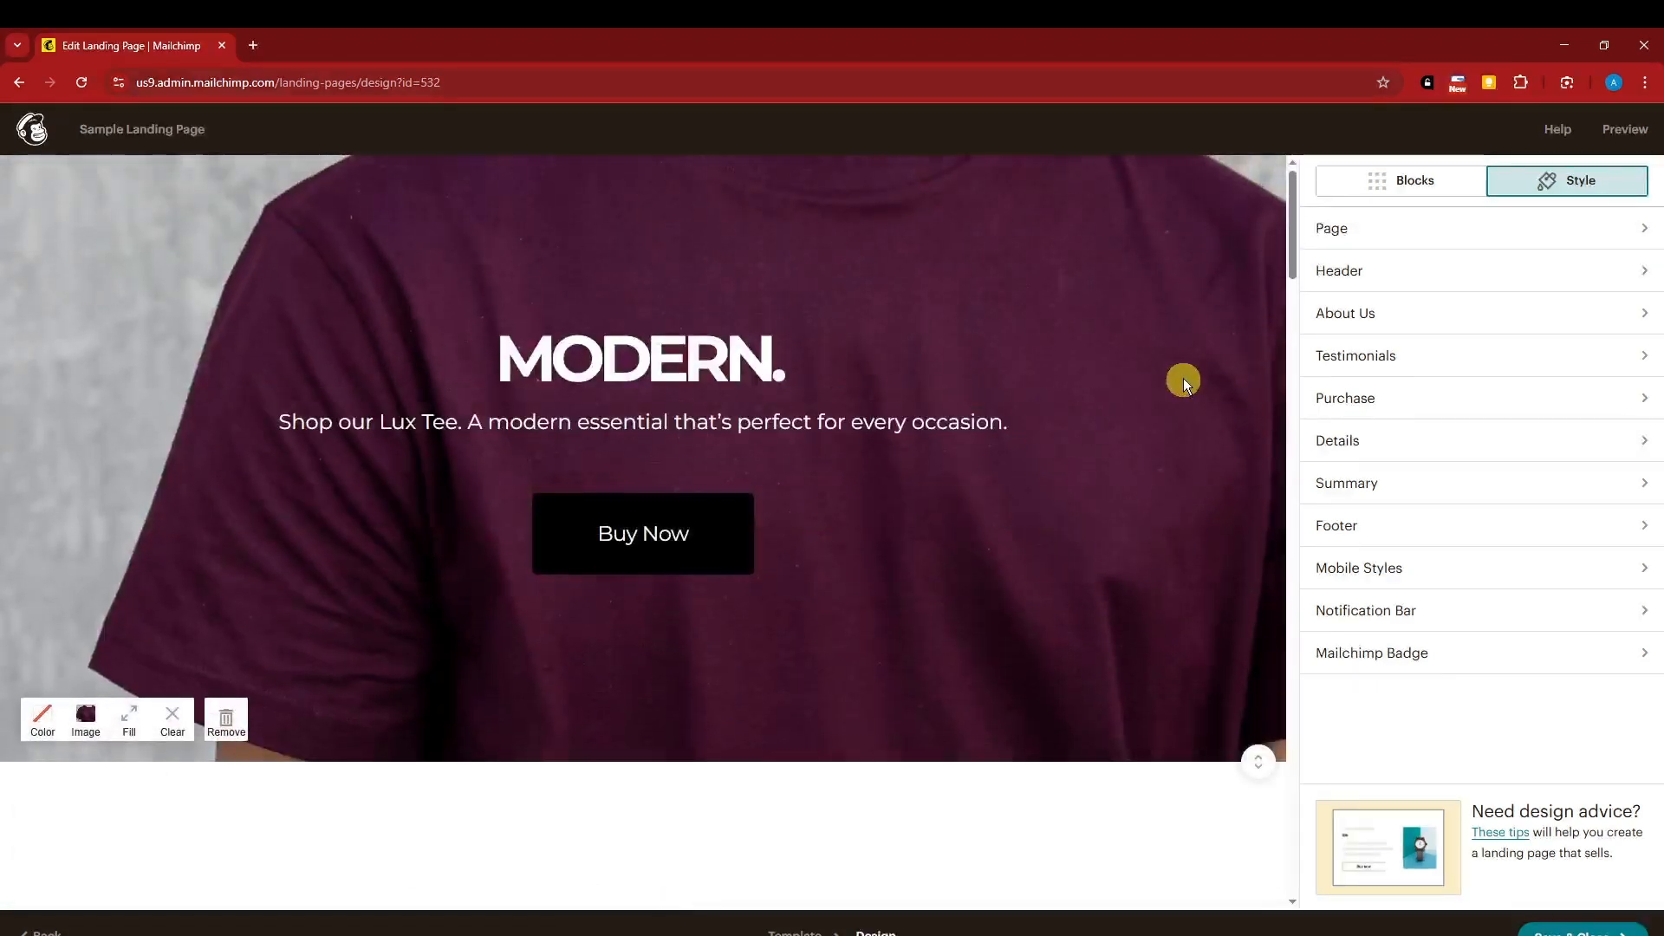
click(1484, 234)
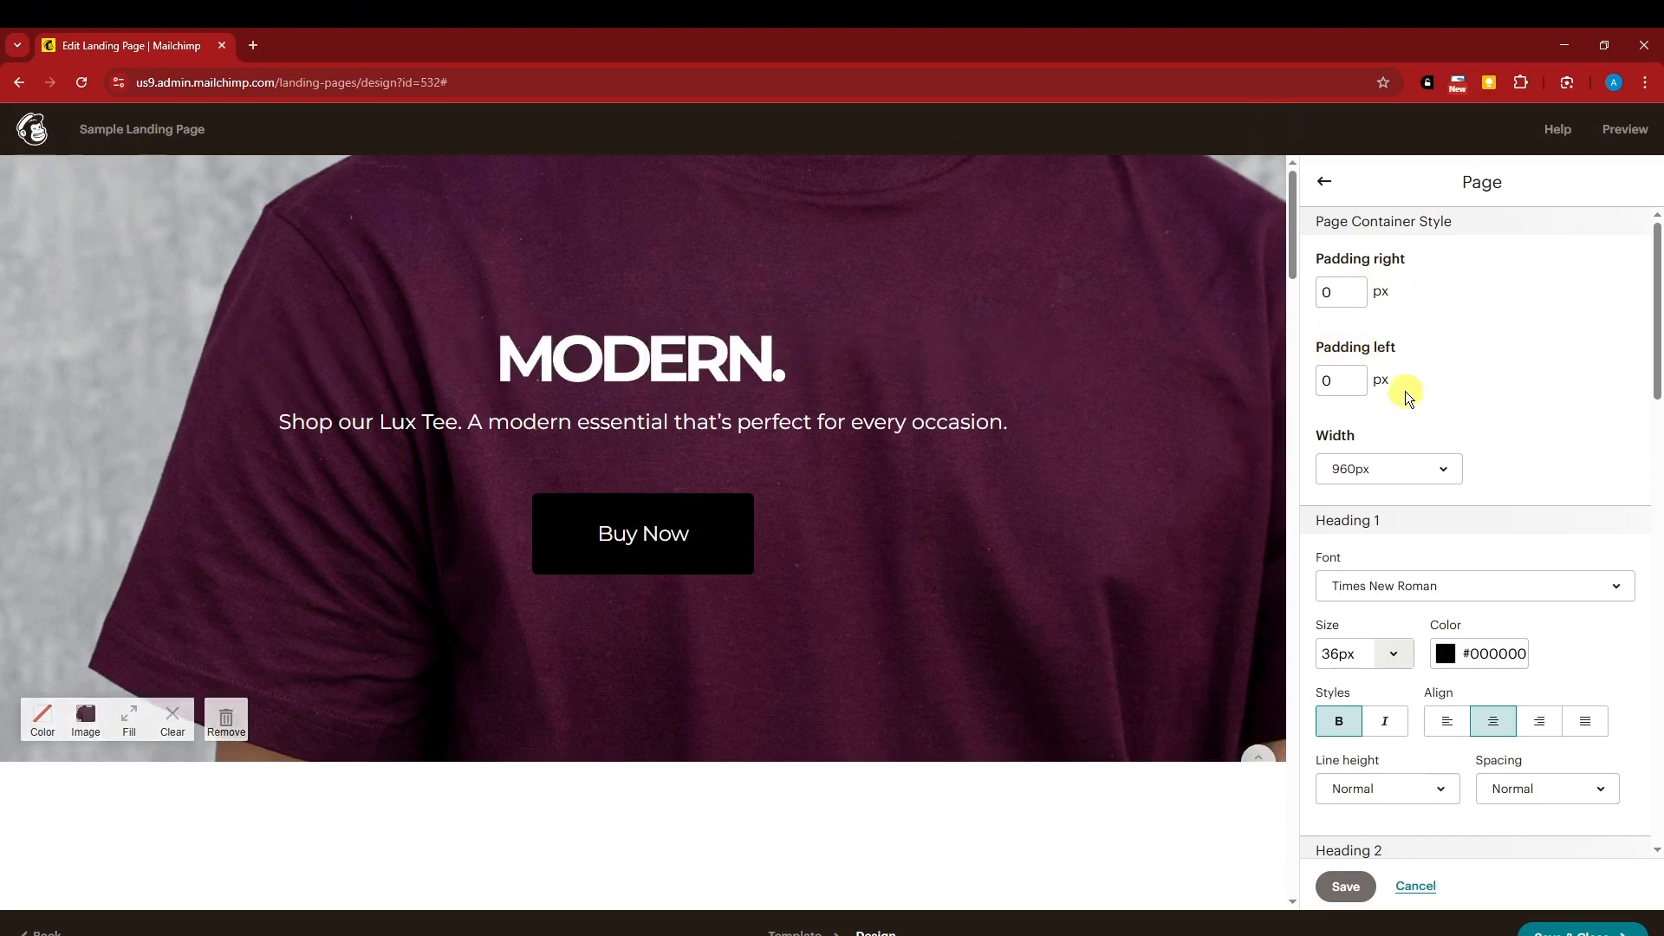
Try page widths of 780px, 1332px and 1224px, and return the width to 960px.
scroll(1404, 386, down, 1)
click(1436, 388)
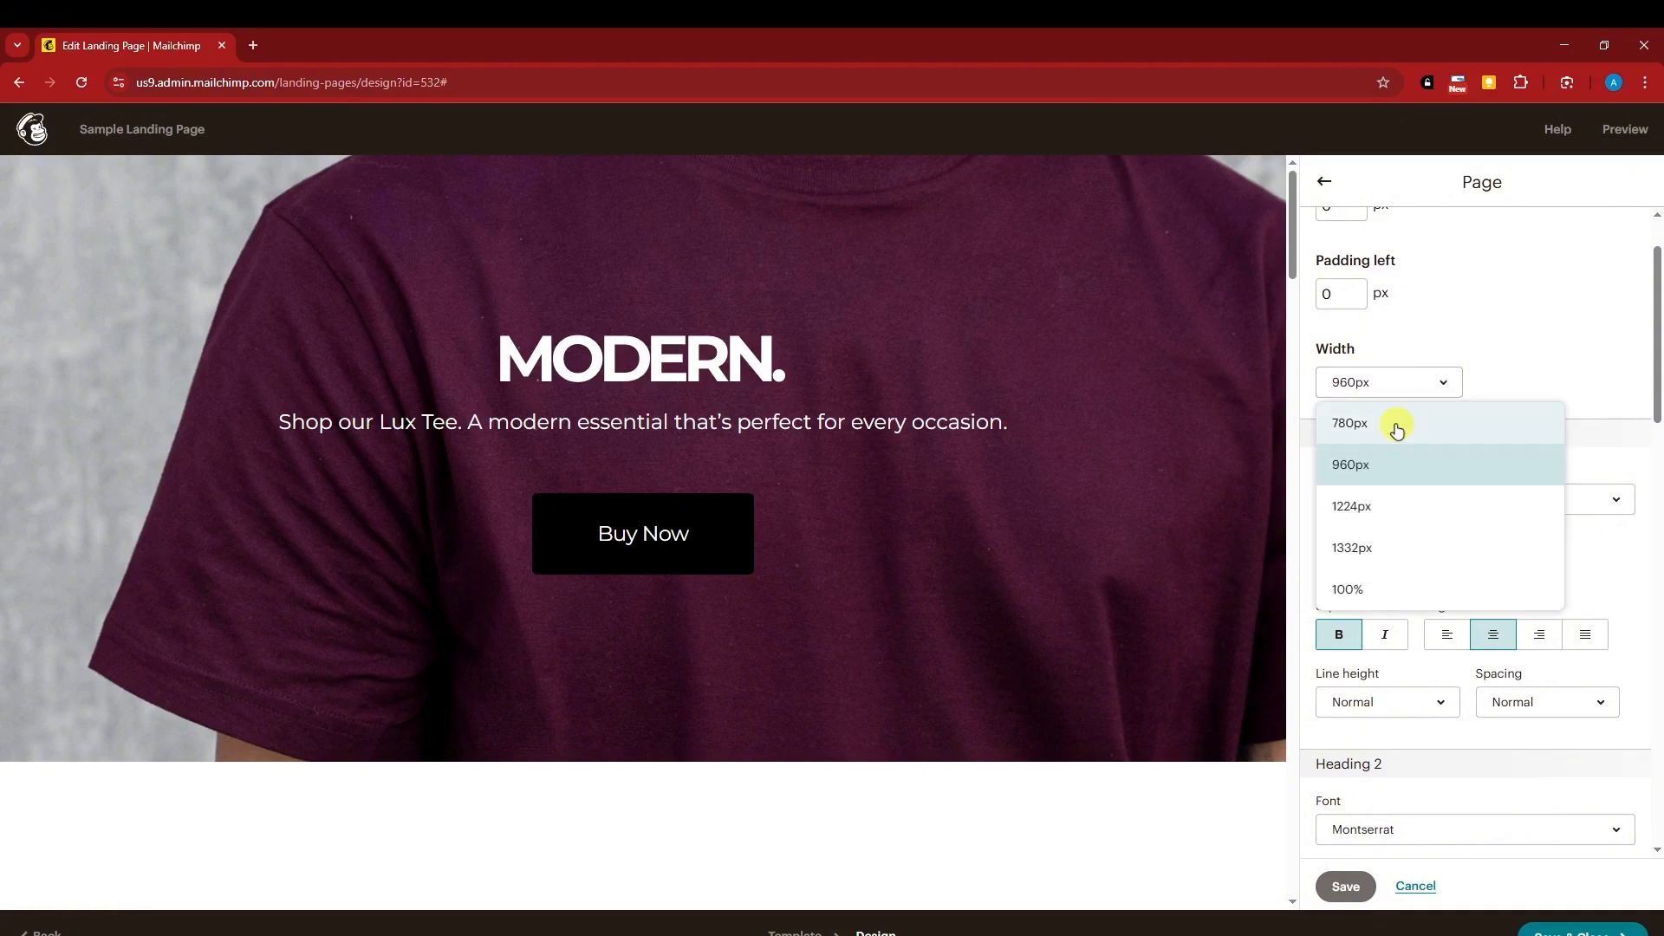
click(1348, 424)
click(1381, 384)
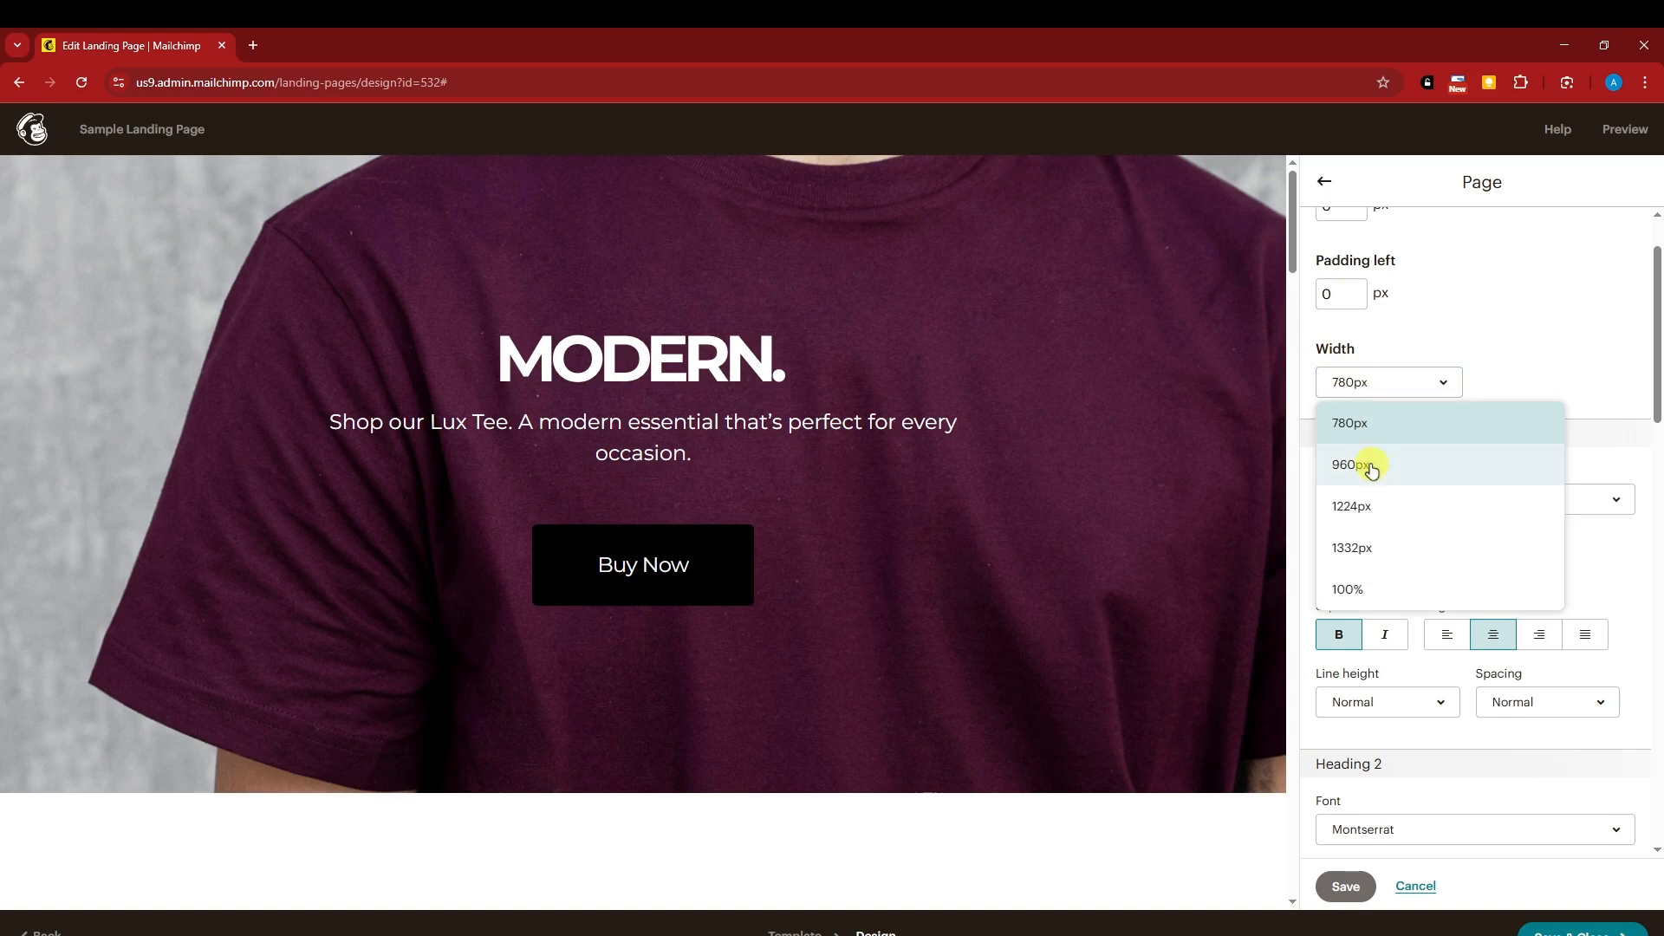
click(1367, 464)
click(1363, 380)
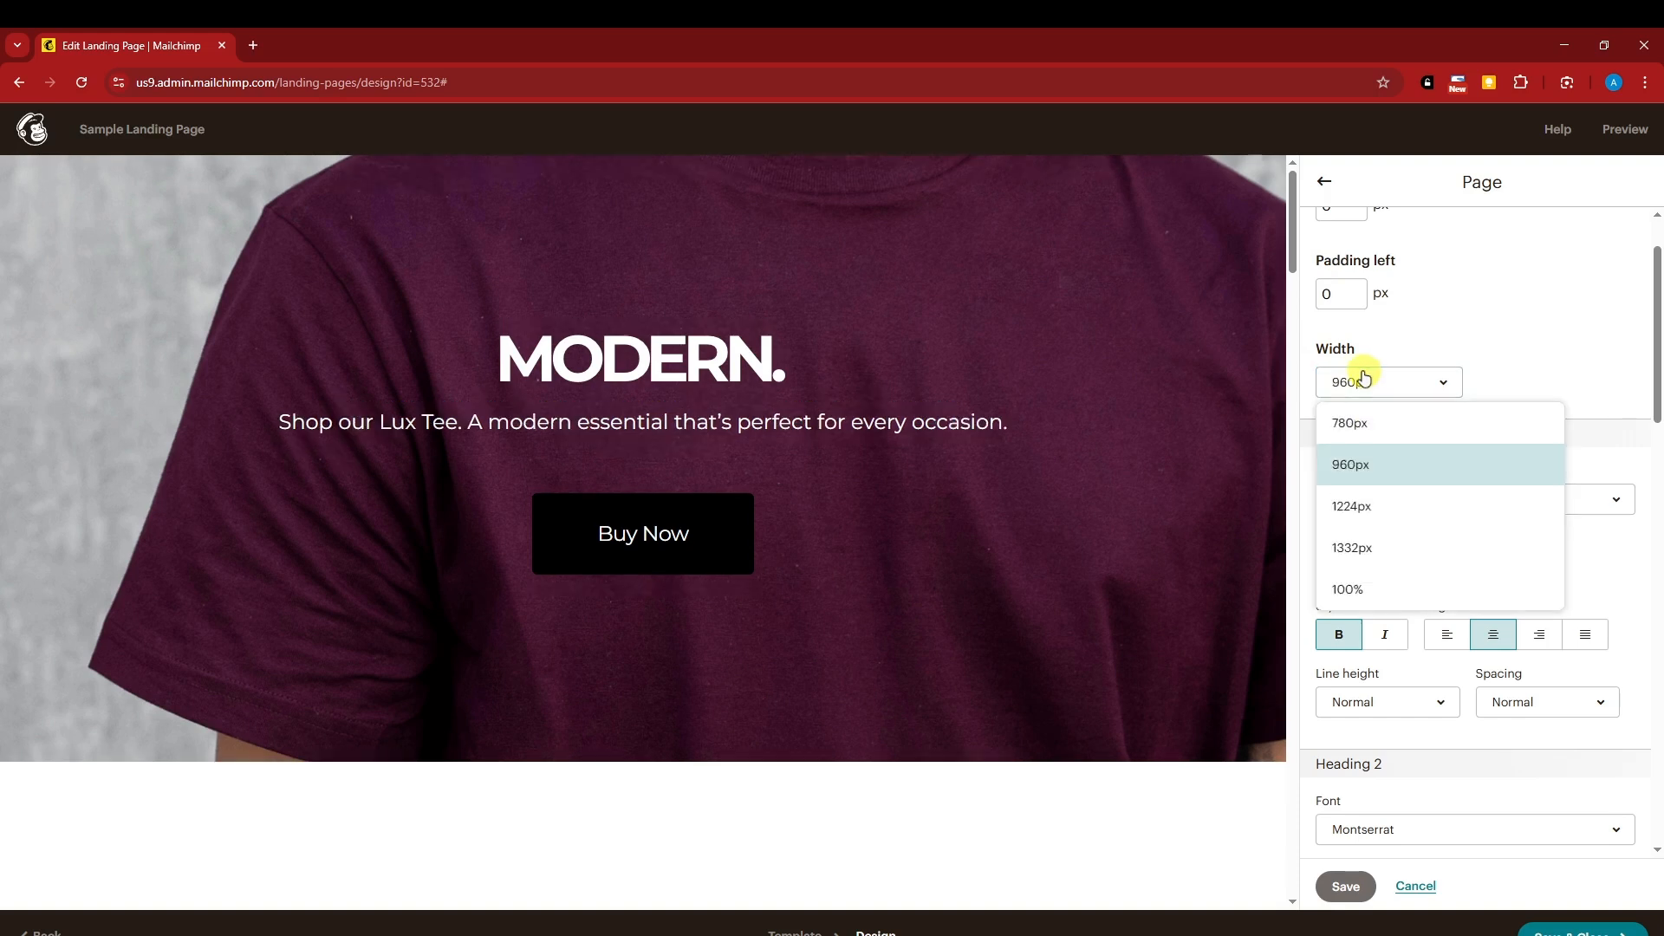
click(1377, 556)
click(1347, 379)
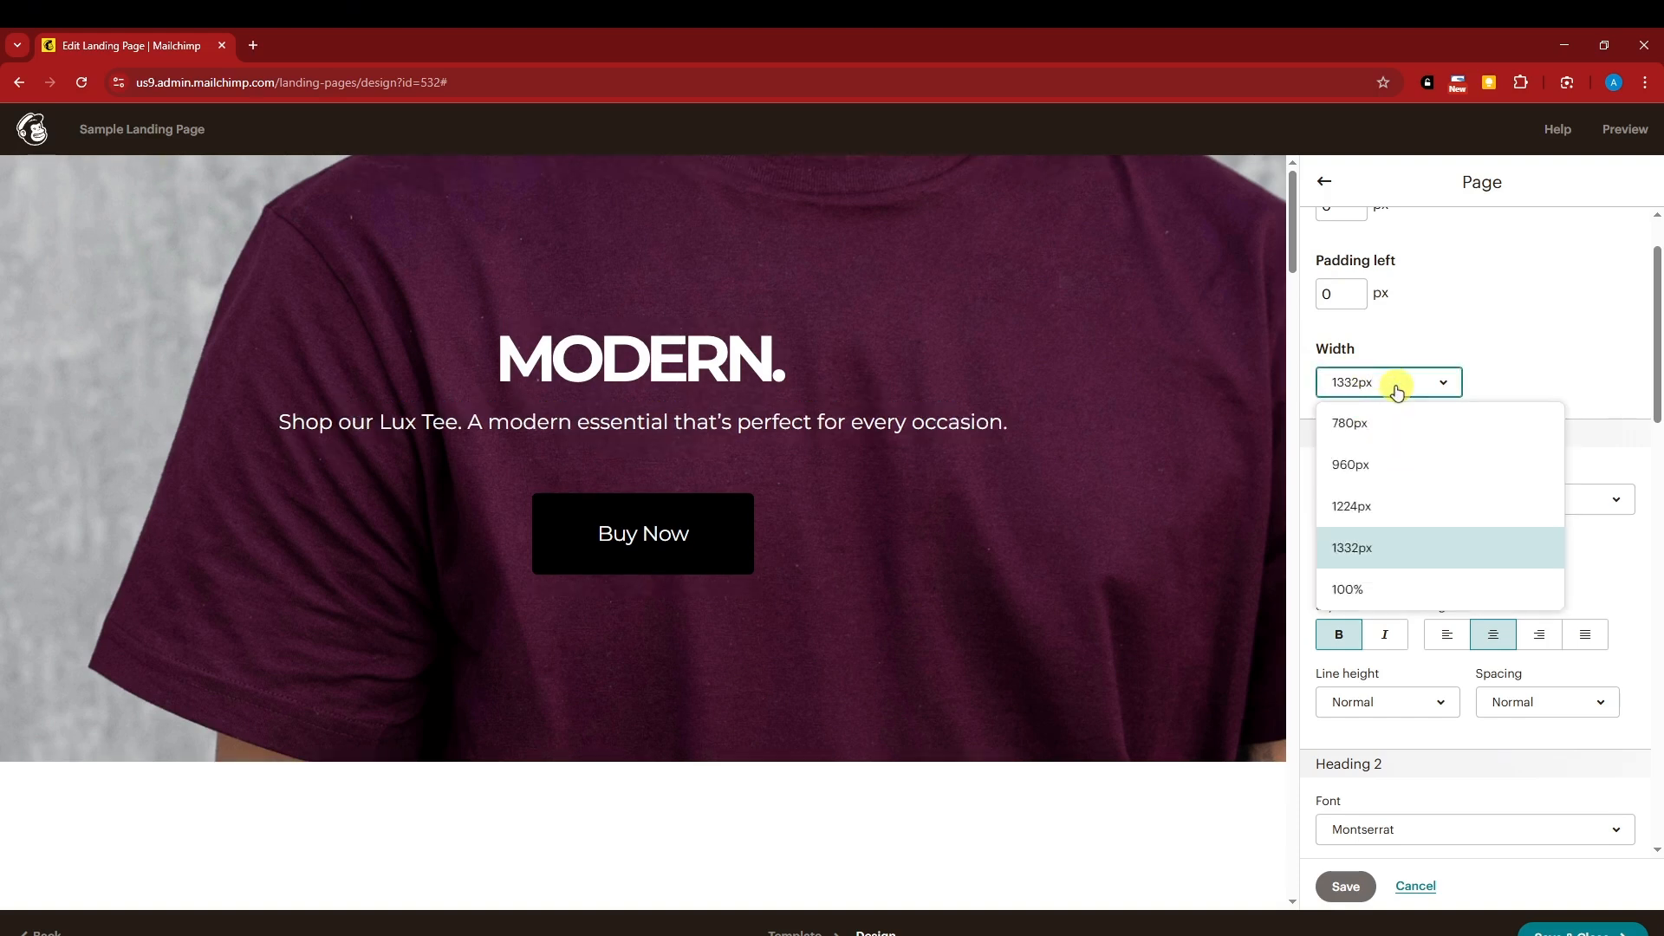
click(1378, 506)
click(1373, 380)
click(1366, 462)
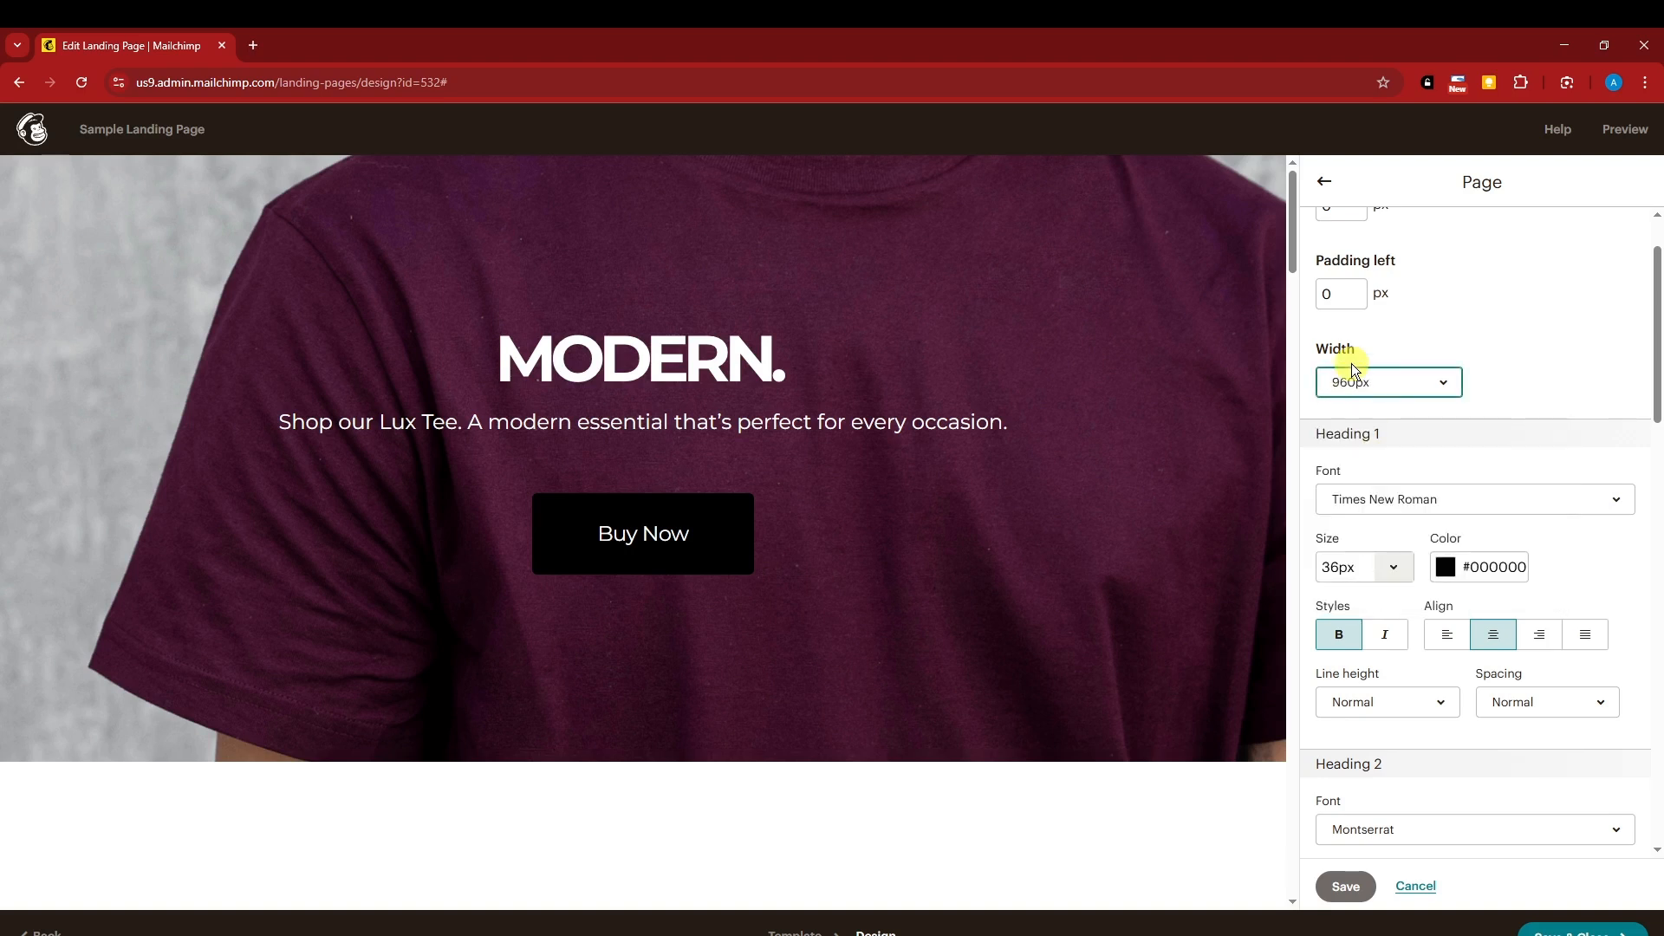
click(1351, 380)
click(1357, 426)
click(1386, 383)
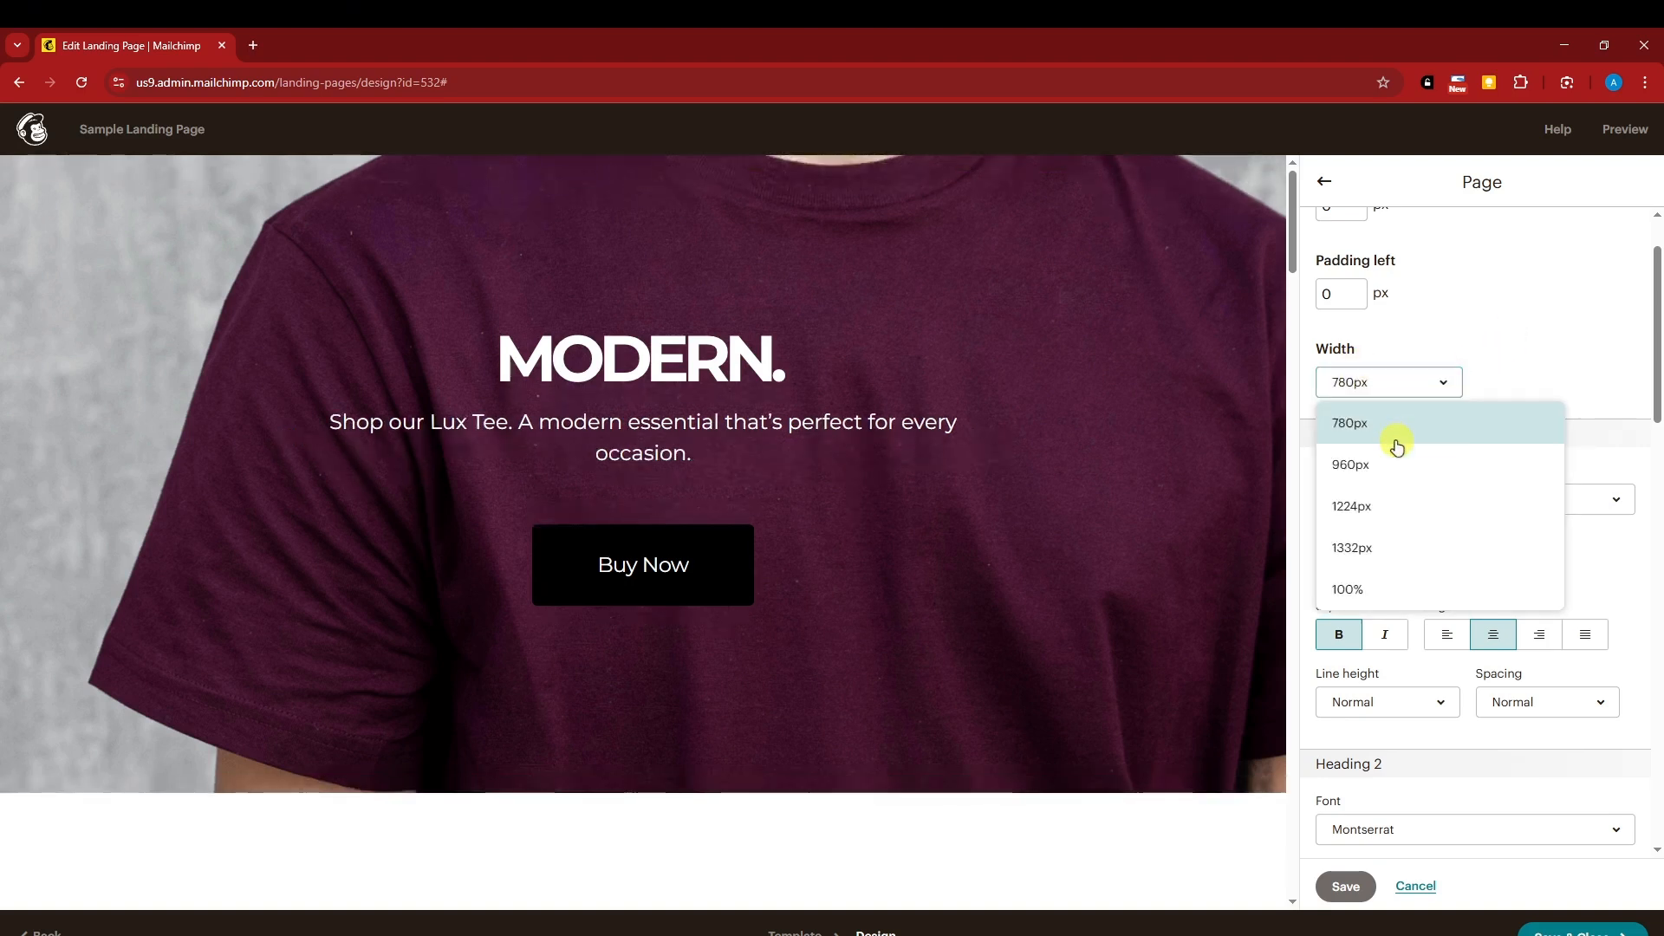
click(1378, 462)
Browse the standard and custom web fonts offered for Heading 1 and close the list without choosing one.
scroll(1557, 369, down, 2)
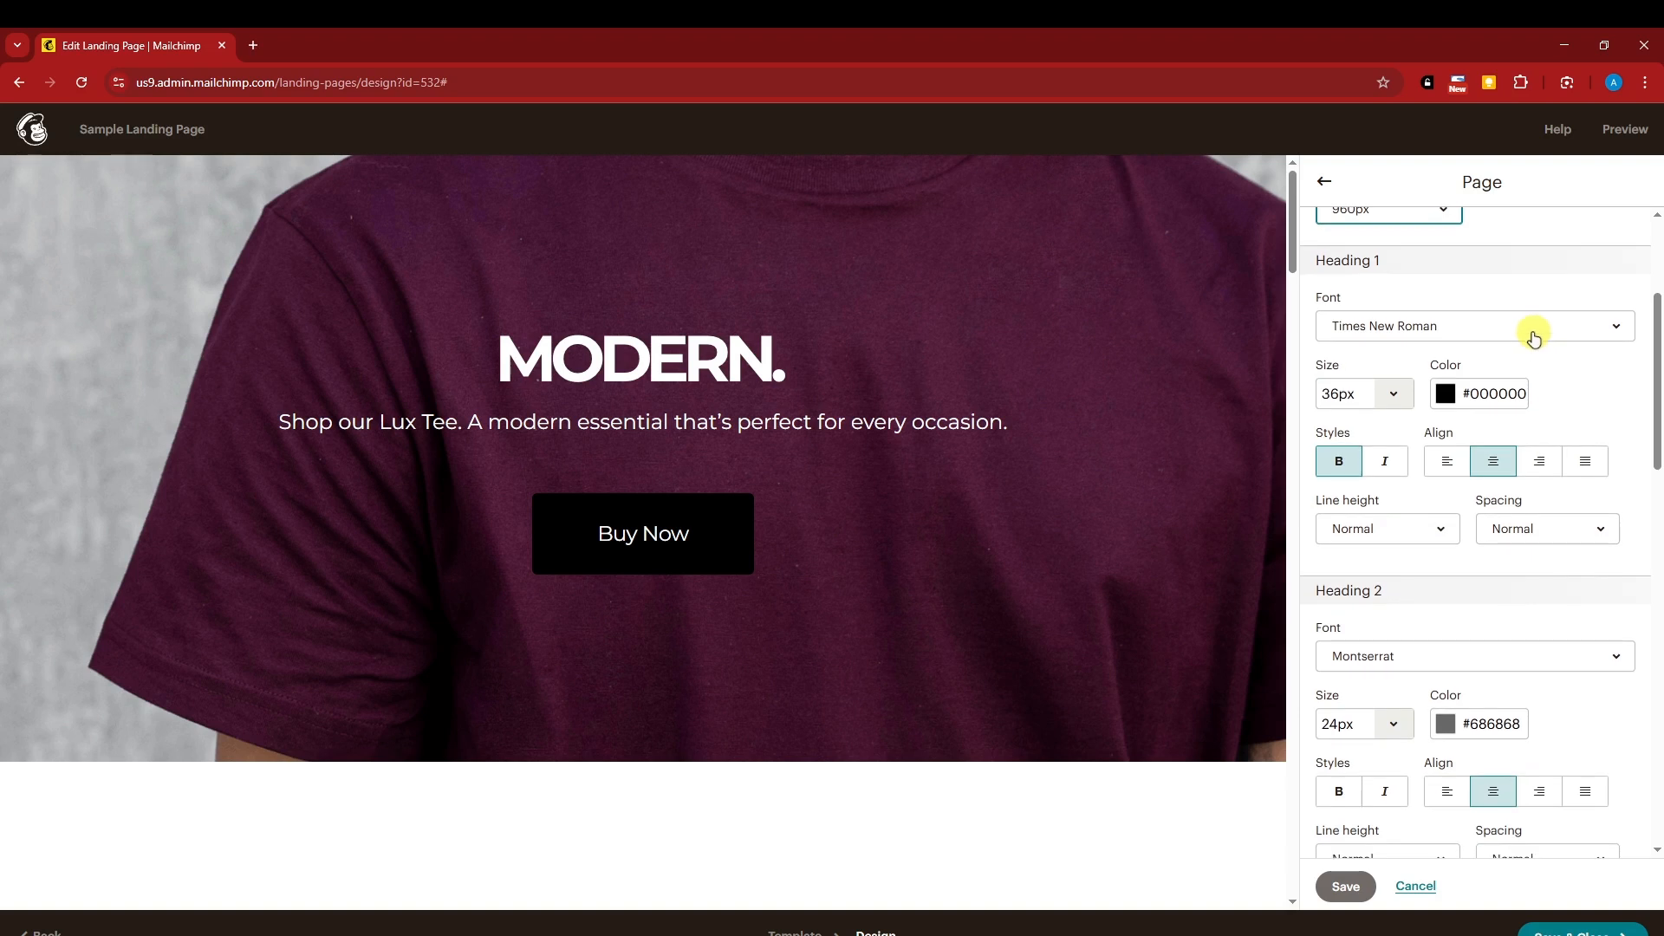
click(1532, 334)
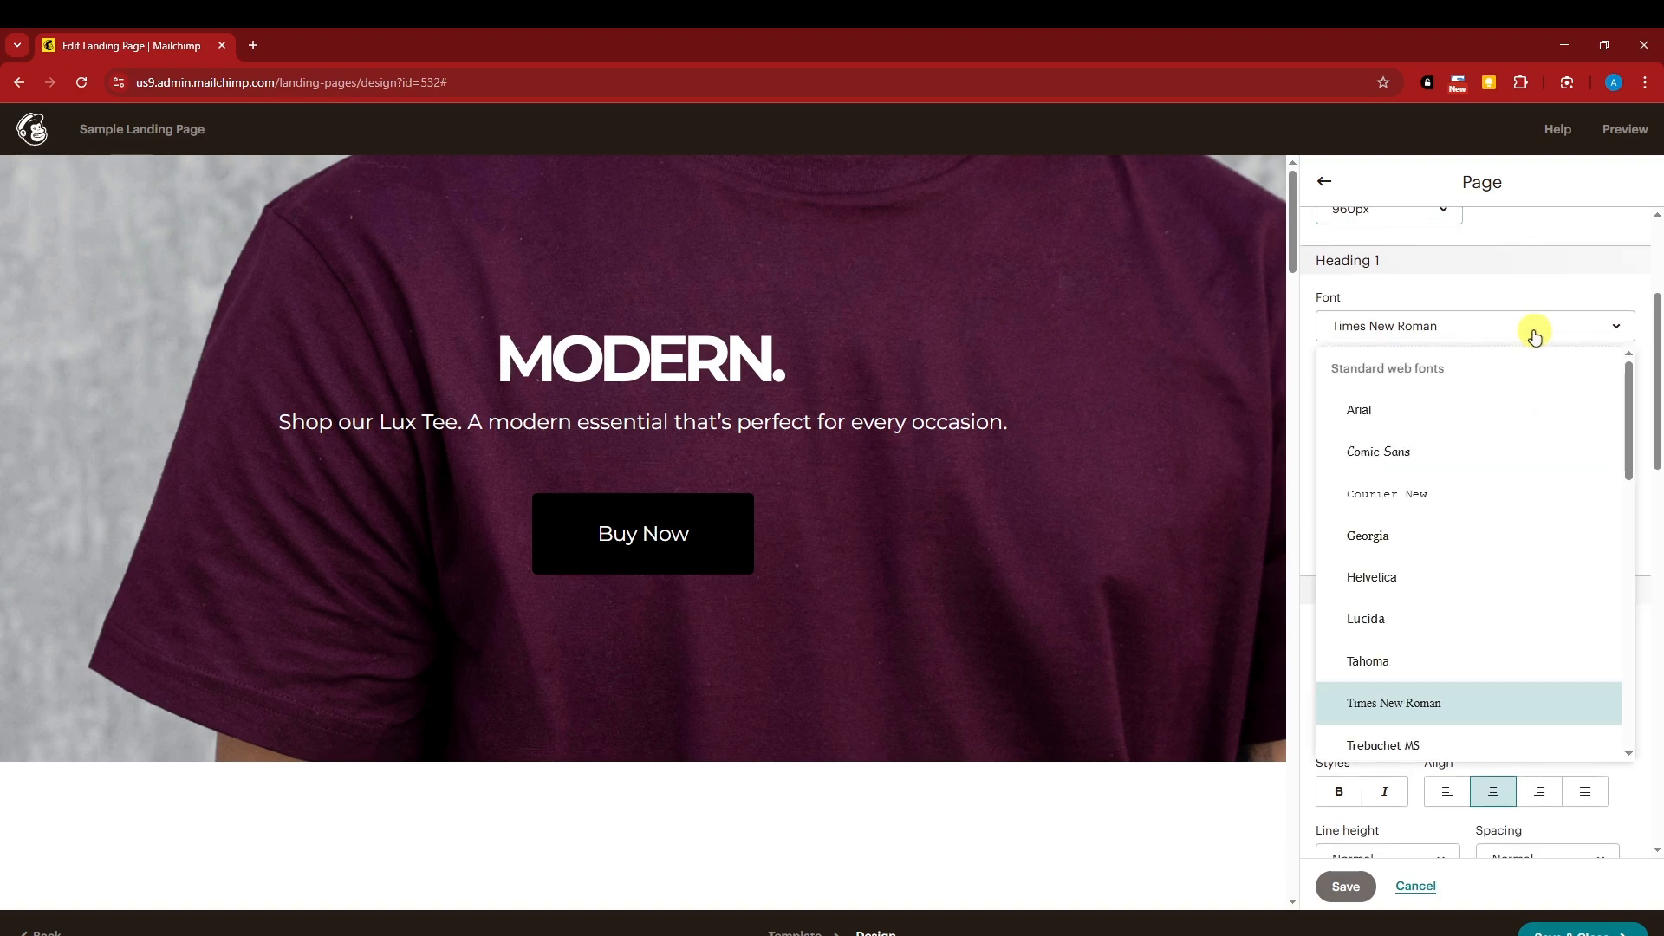
click(1440, 279)
click(1439, 323)
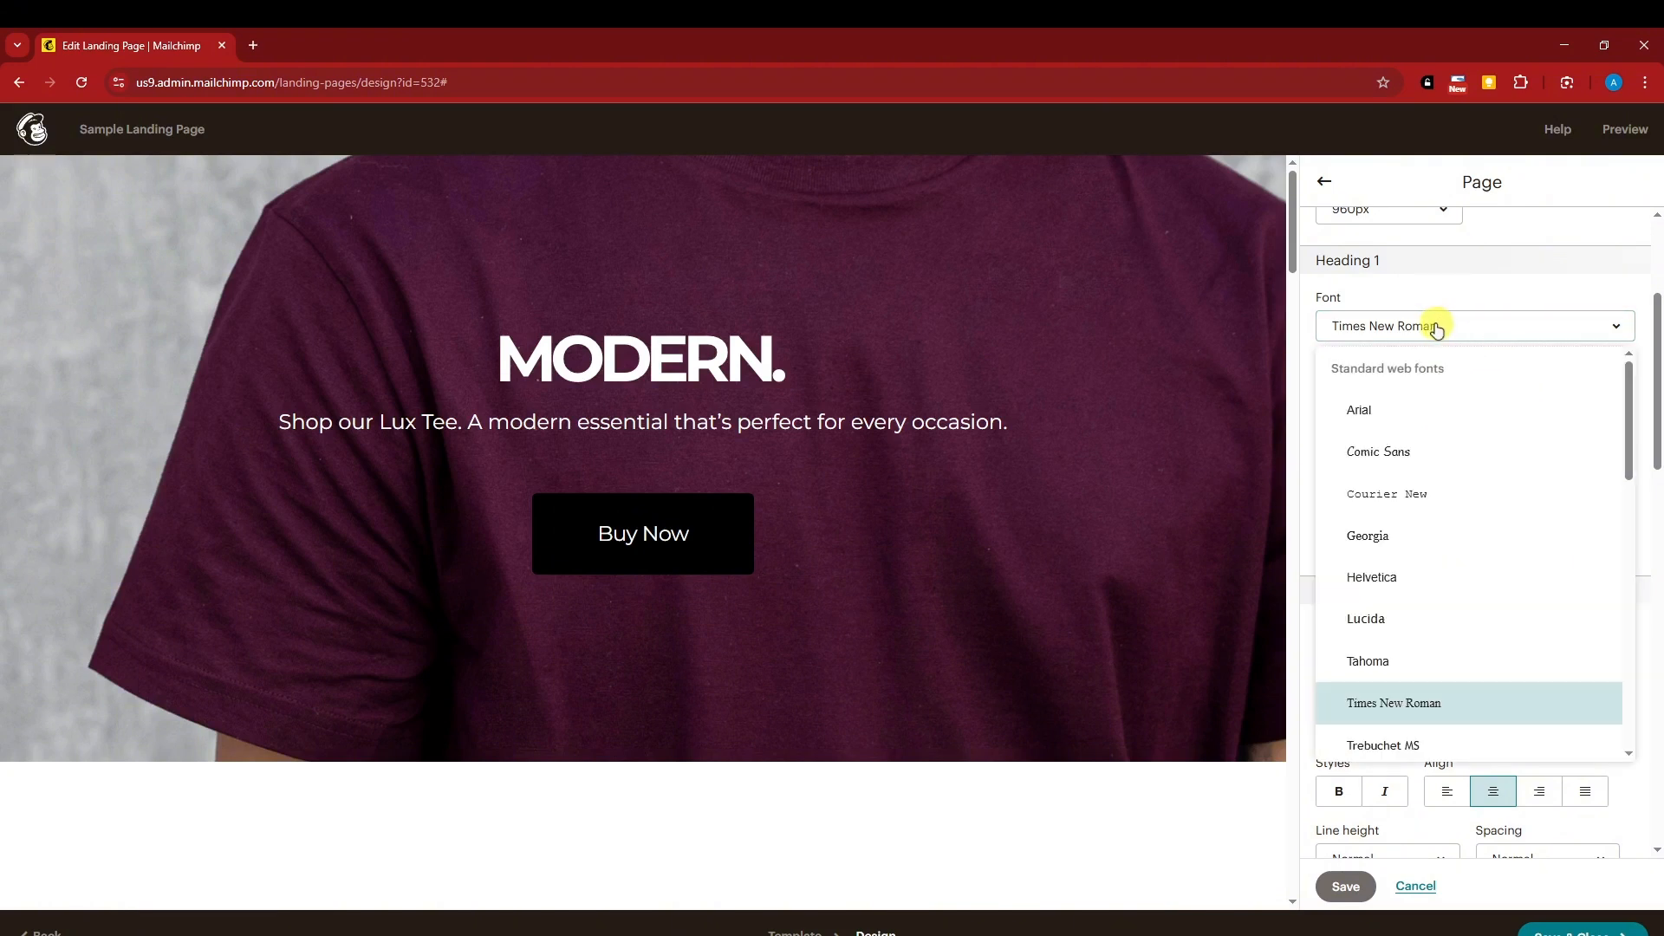
click(1436, 327)
click(1434, 326)
scroll(1465, 518, down, 2)
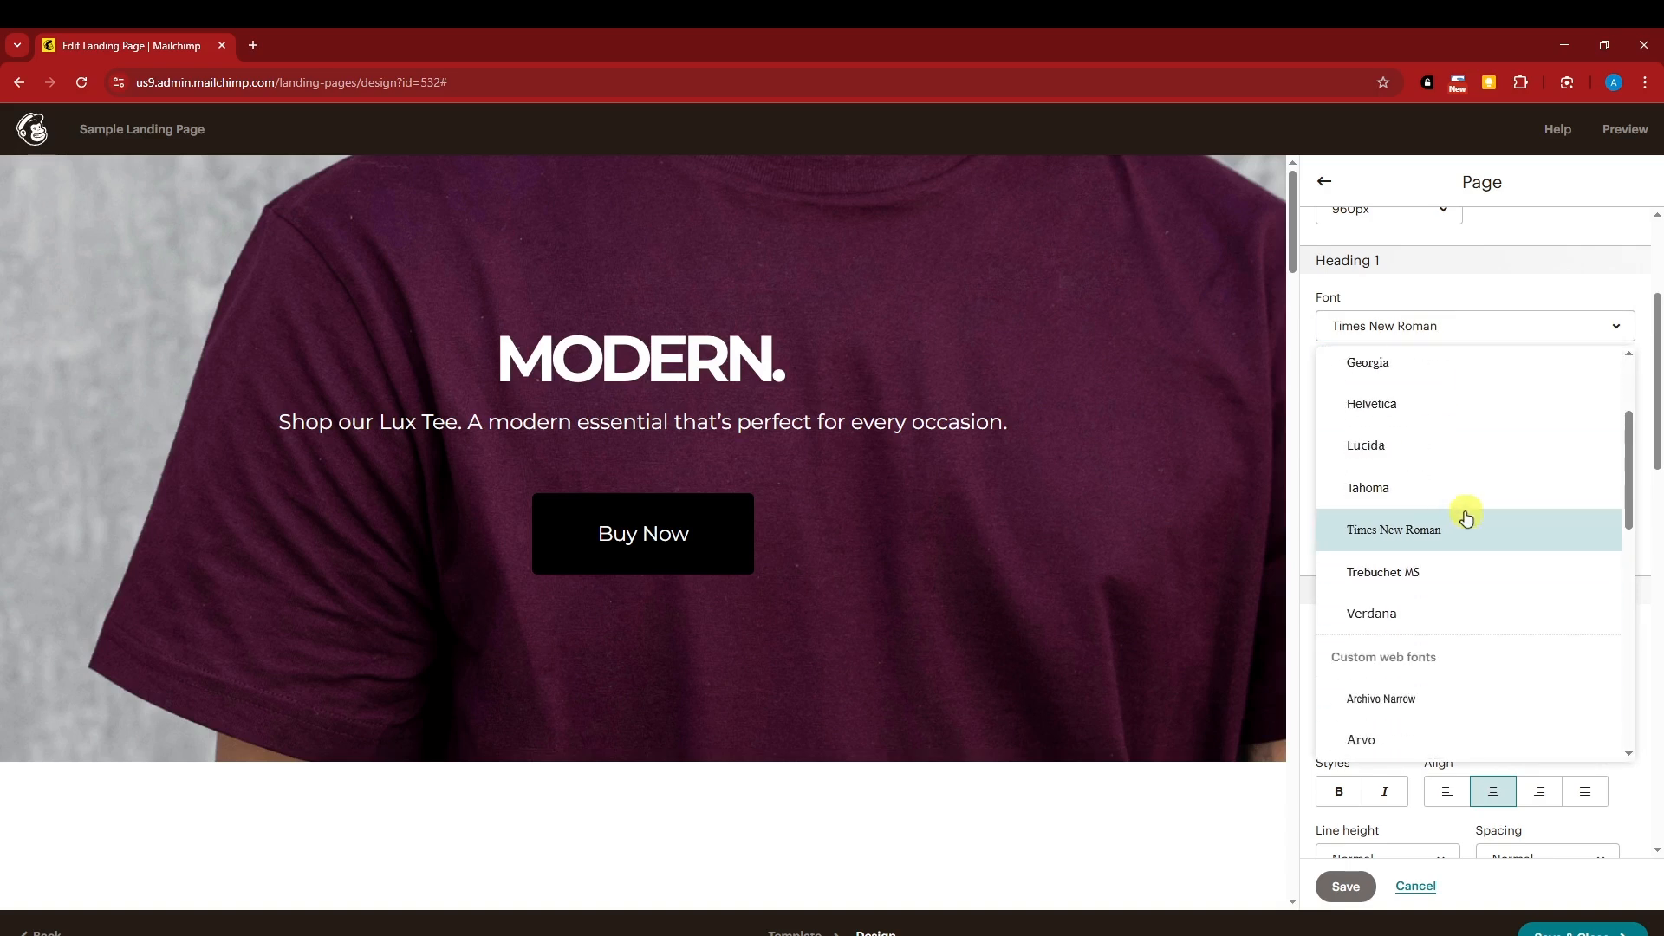
scroll(1465, 518, down, 1)
scroll(1444, 512, up, 3)
click(1483, 283)
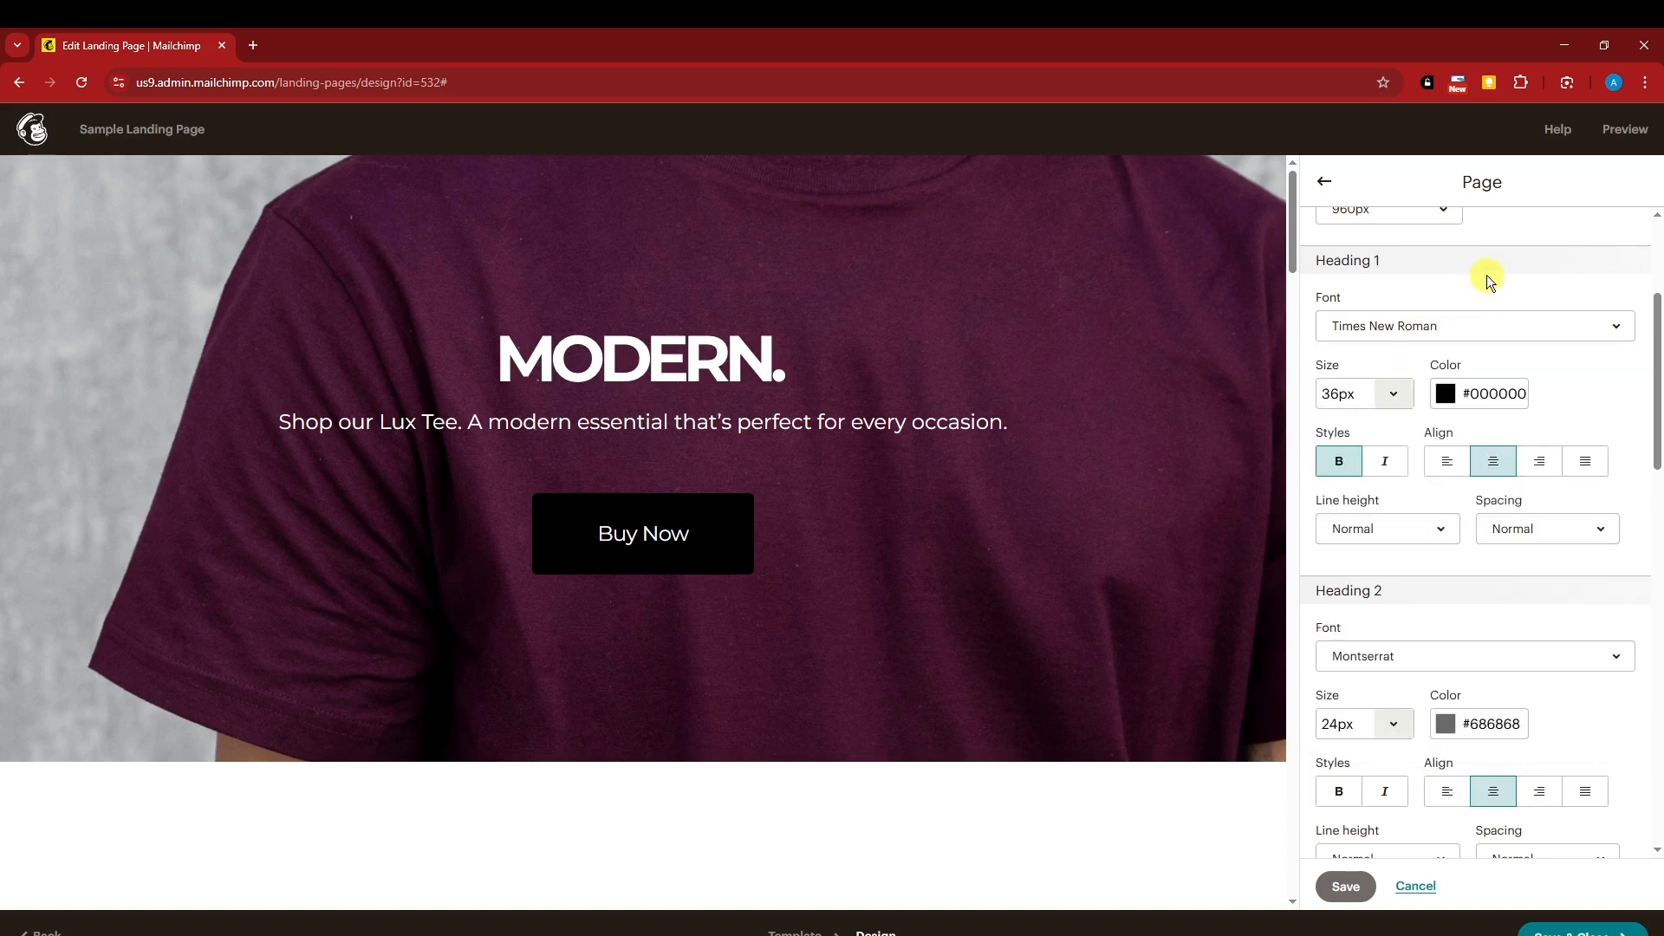
View the color choices for Heading 1 and close the color picker.
scroll(1474, 274, down, 1)
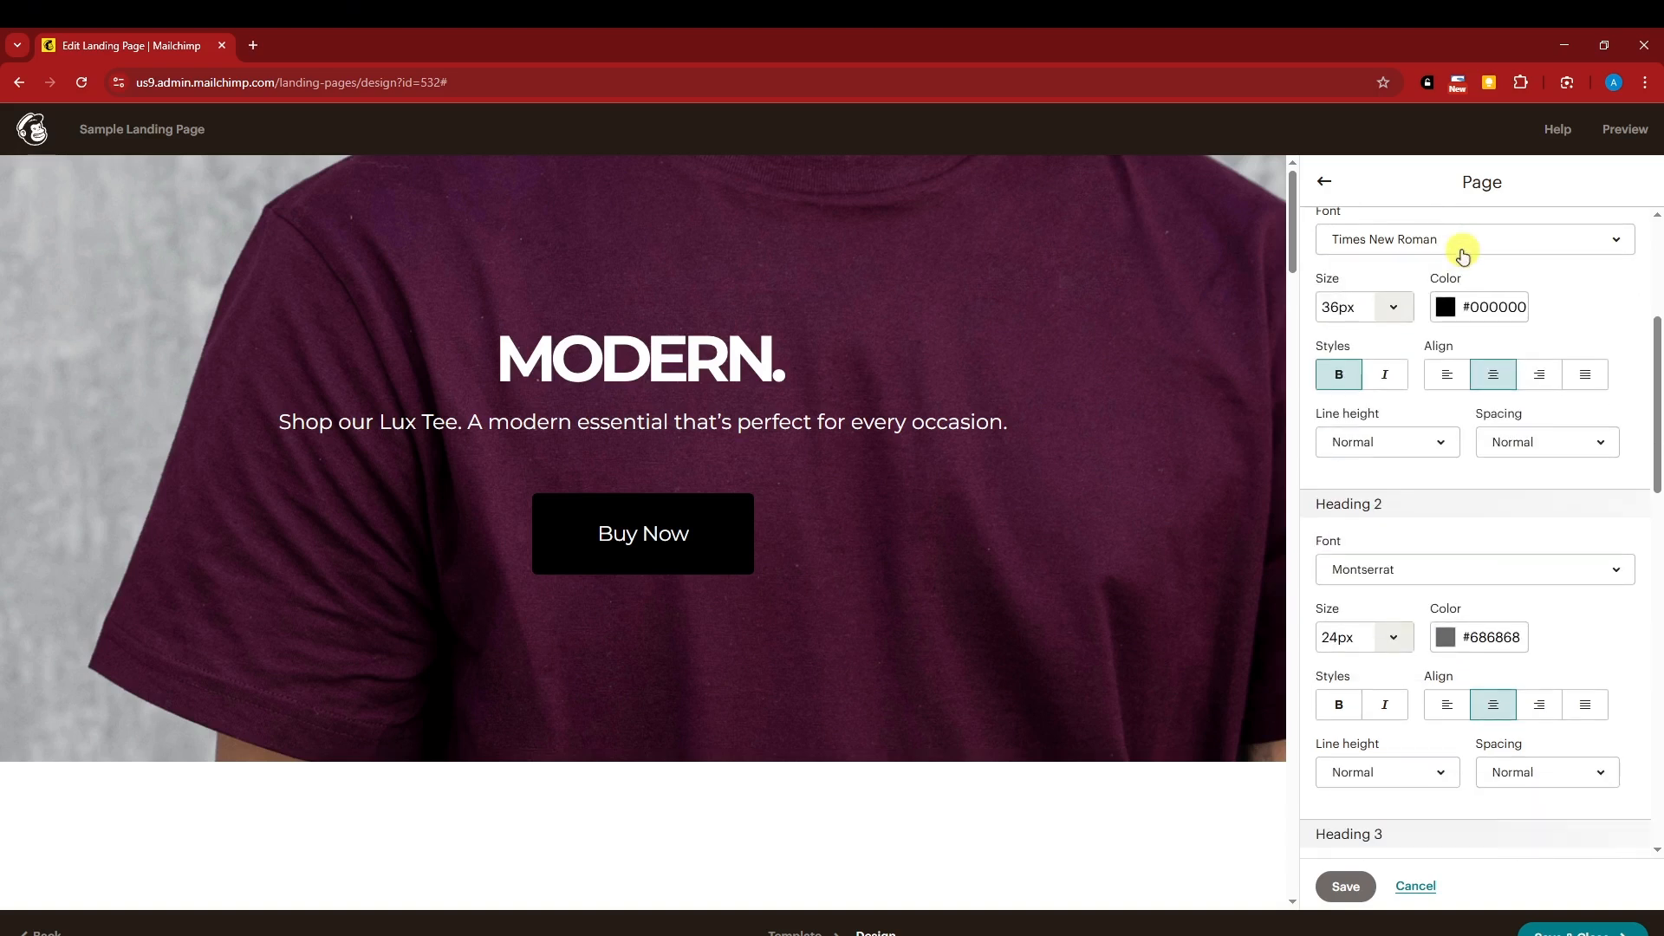
click(1456, 307)
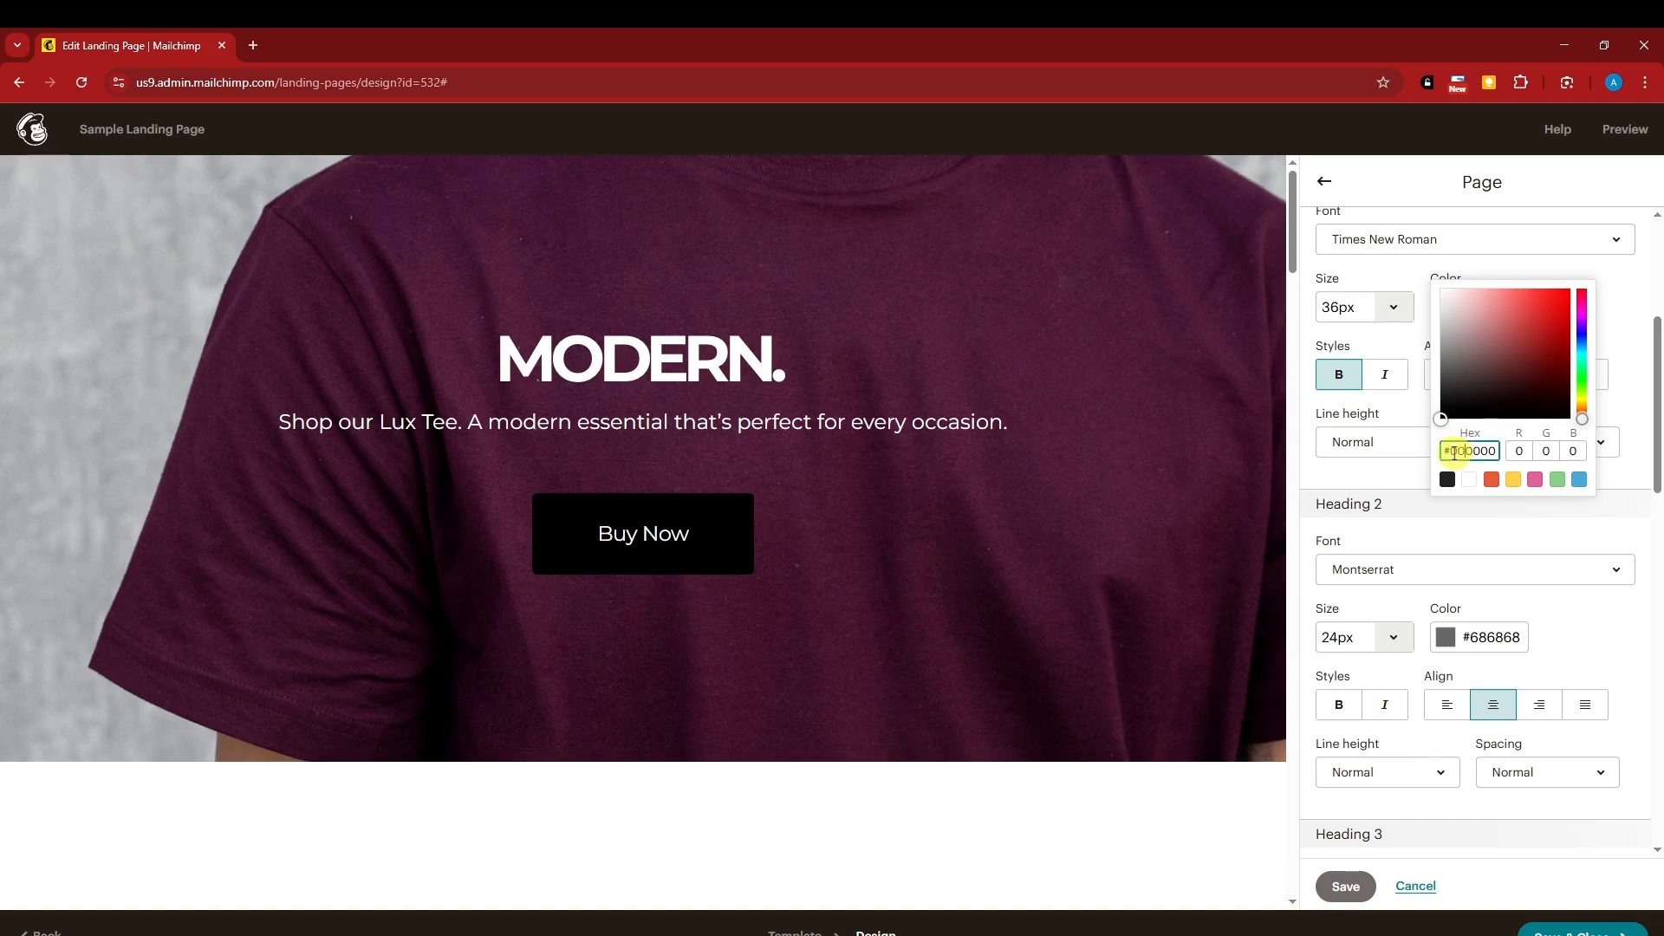
click(1477, 518)
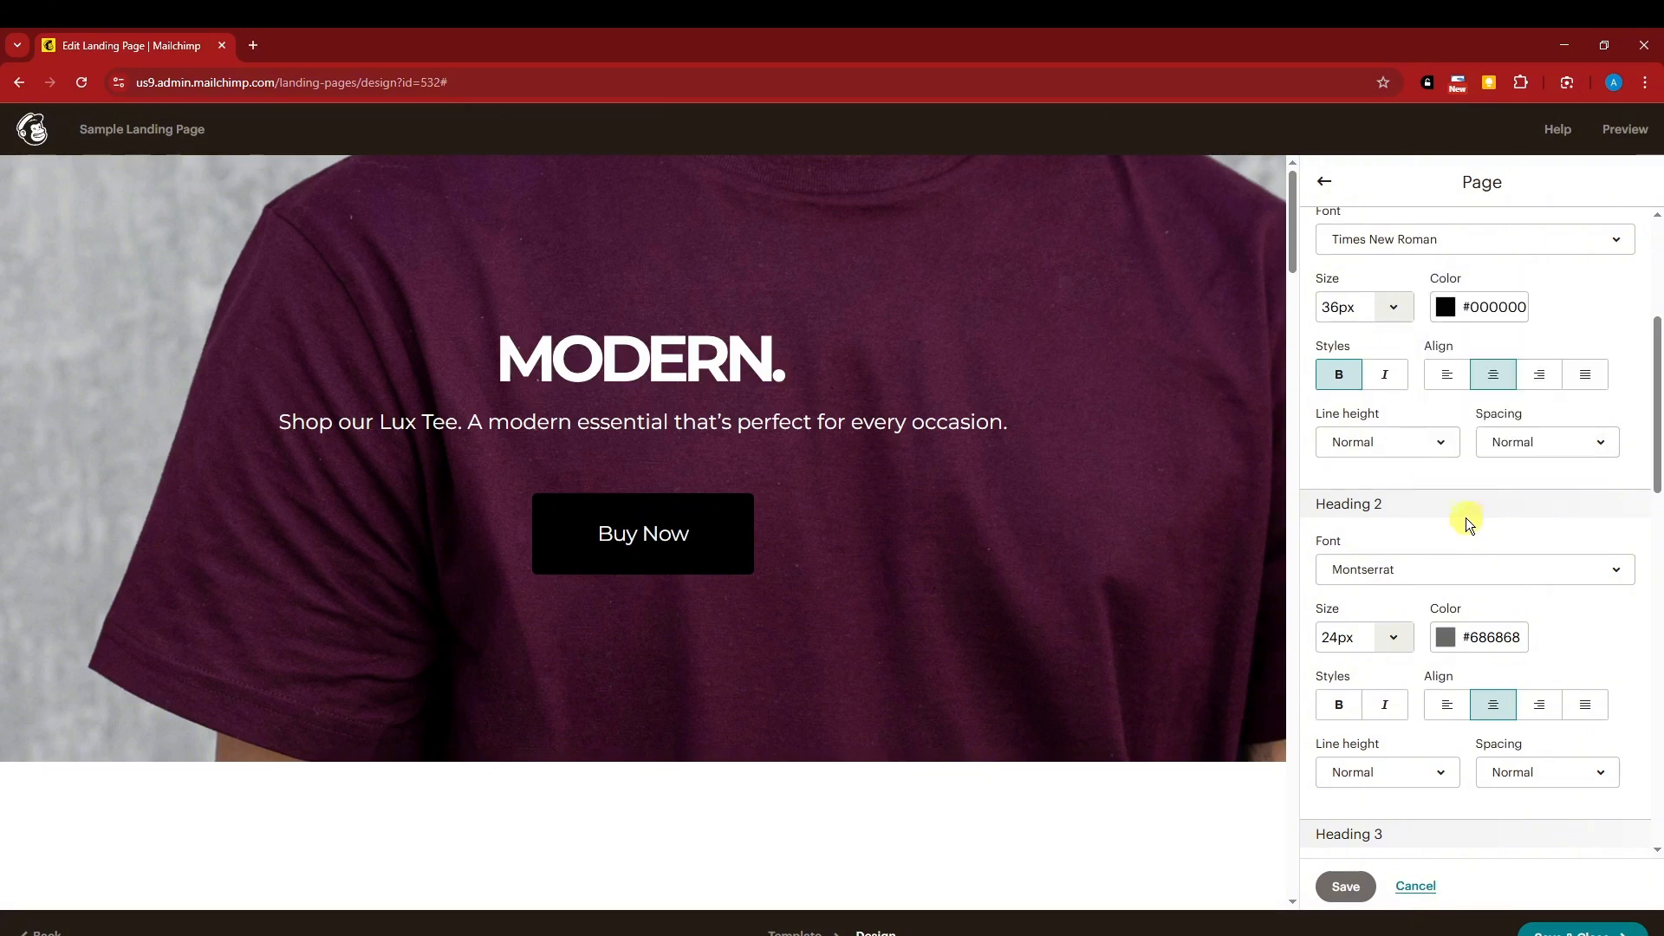
Examine the font, size, color, alignment and spacing settings for Heading 1 through Heading 6 in the Page styles.
scroll(1464, 517, down, 4)
scroll(1251, 456, down, 3)
scroll(1395, 468, down, 10)
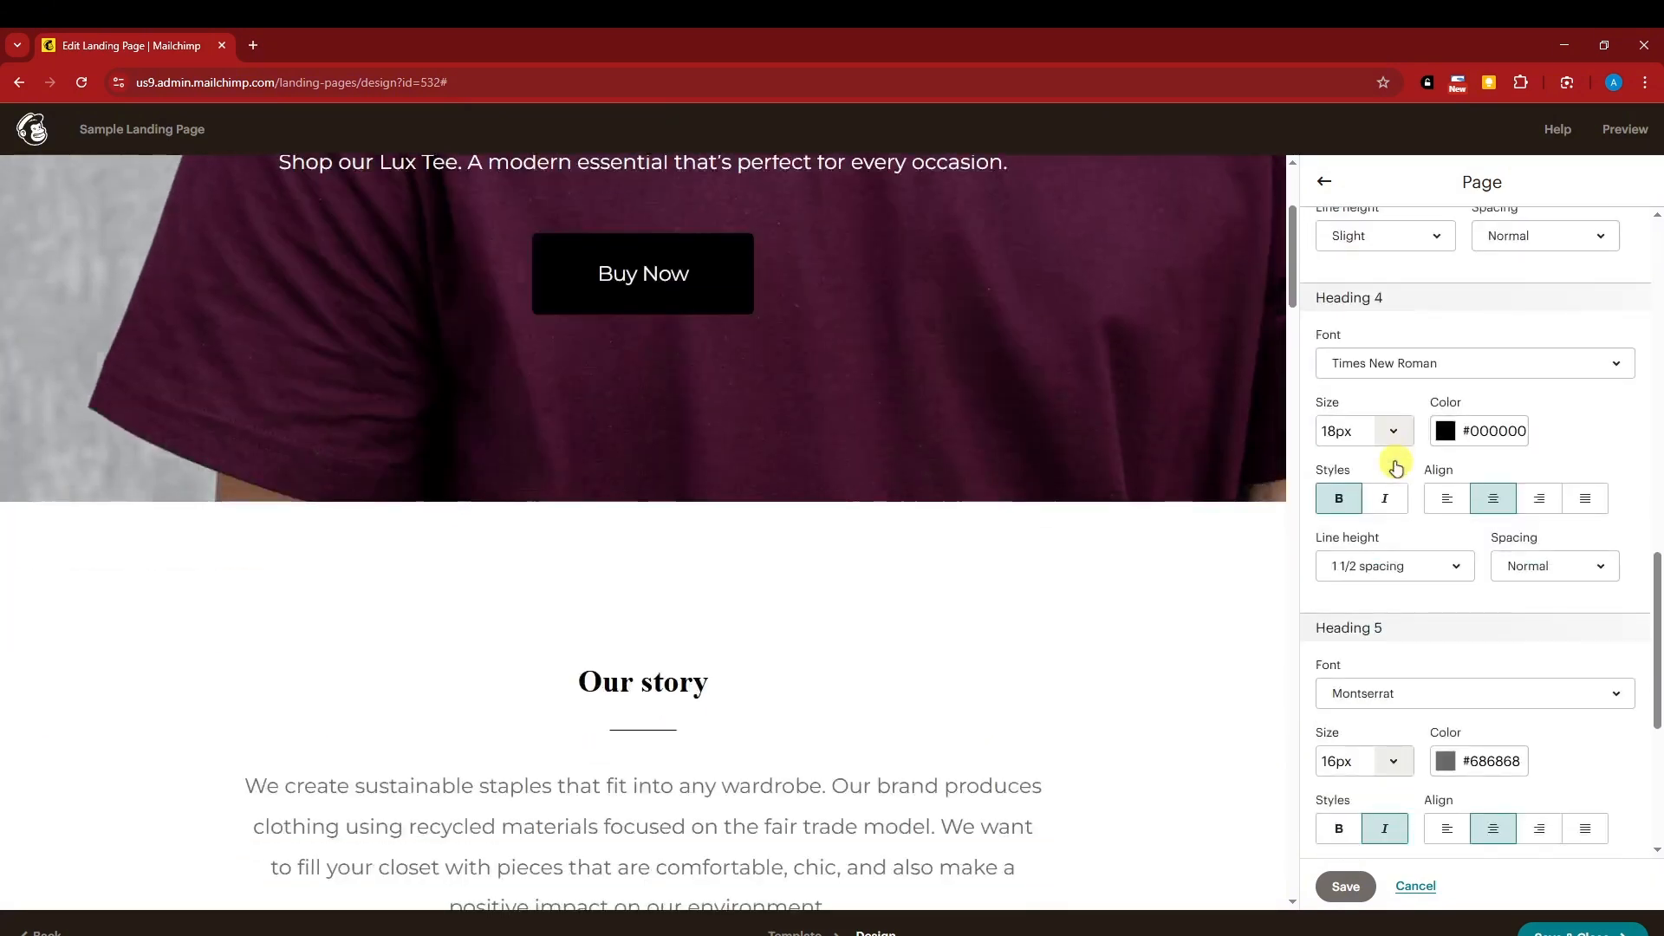
scroll(1400, 468, up, 10)
scroll(1408, 468, down, 11)
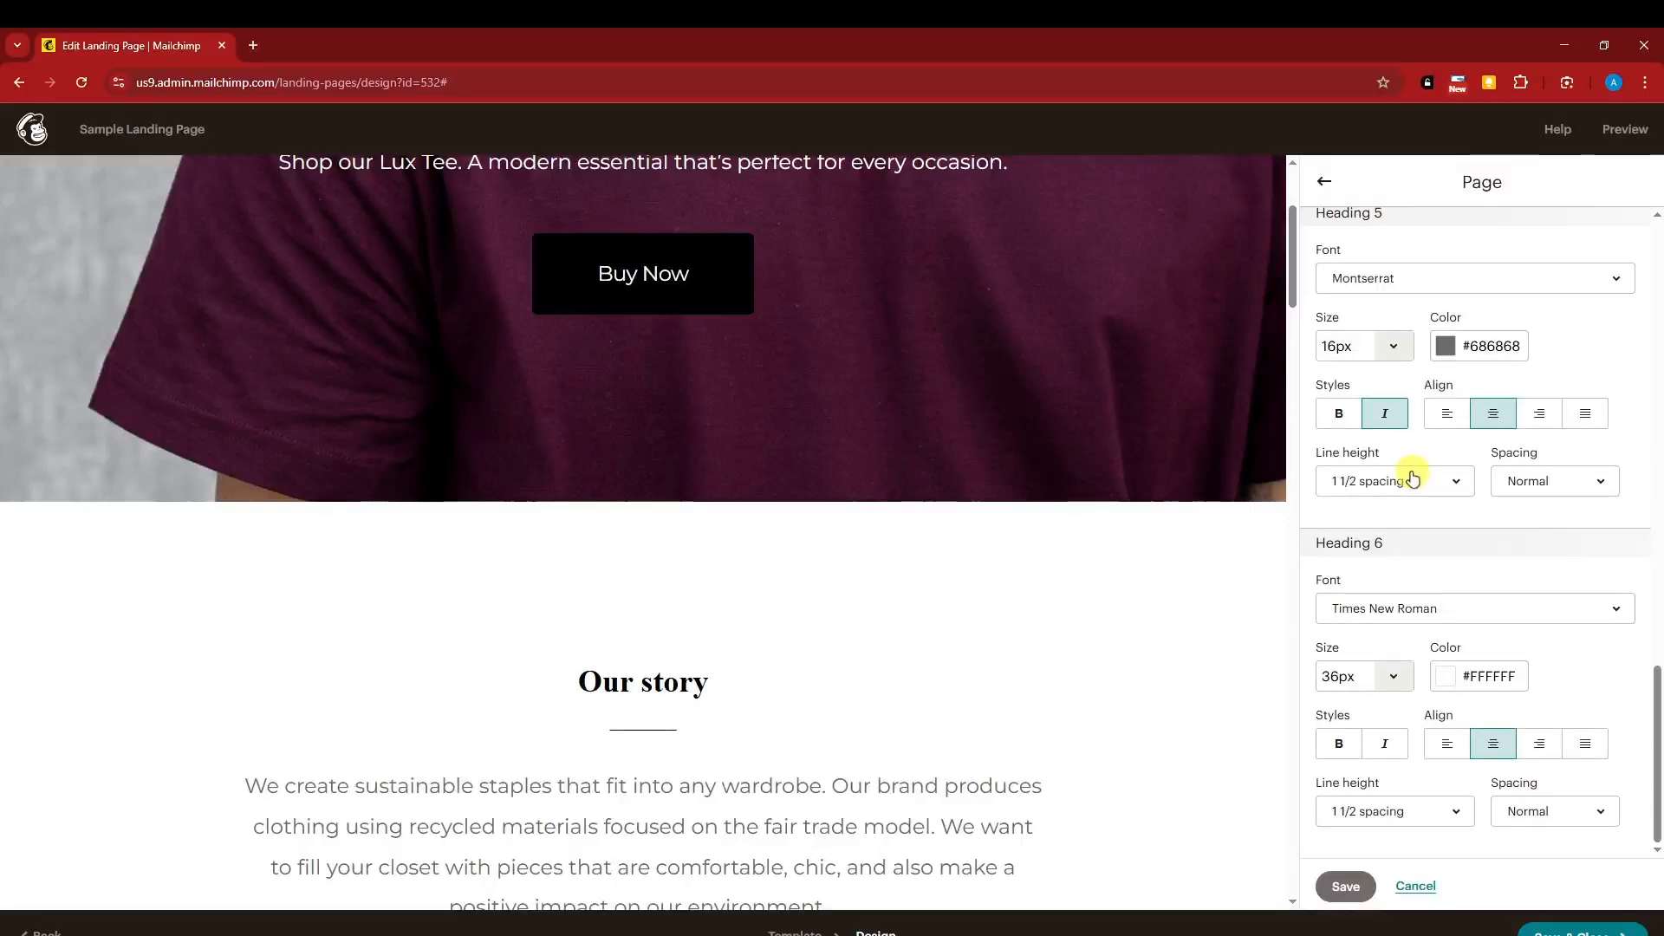
scroll(1464, 520, up, 15)
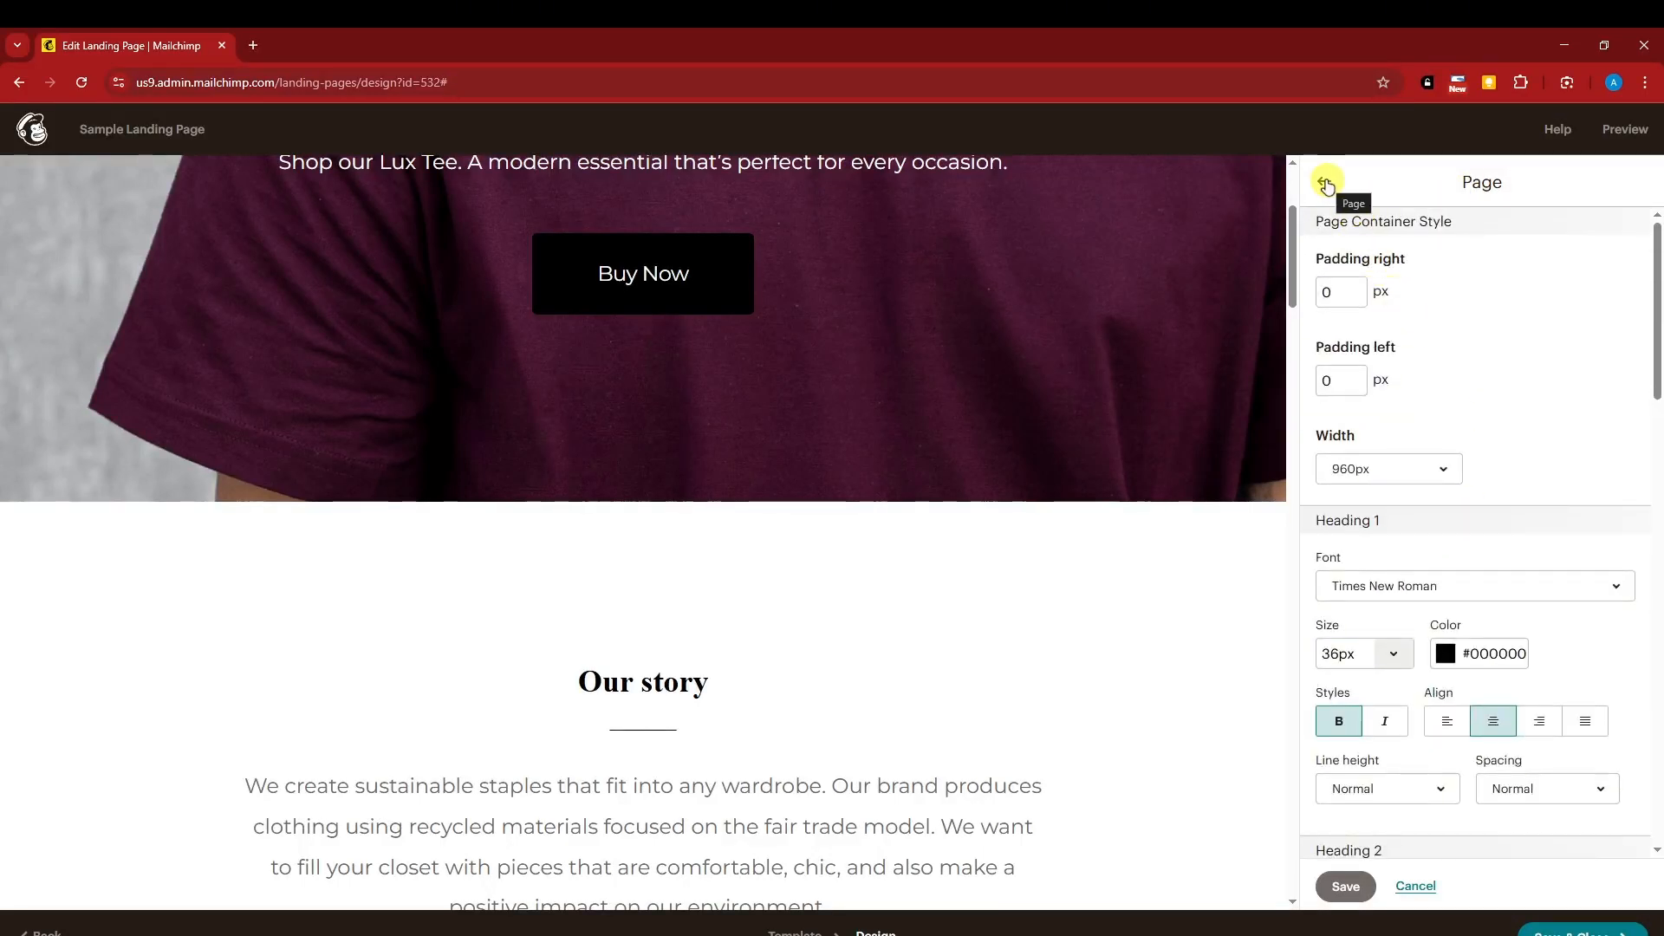
scroll(1489, 451, down, 4)
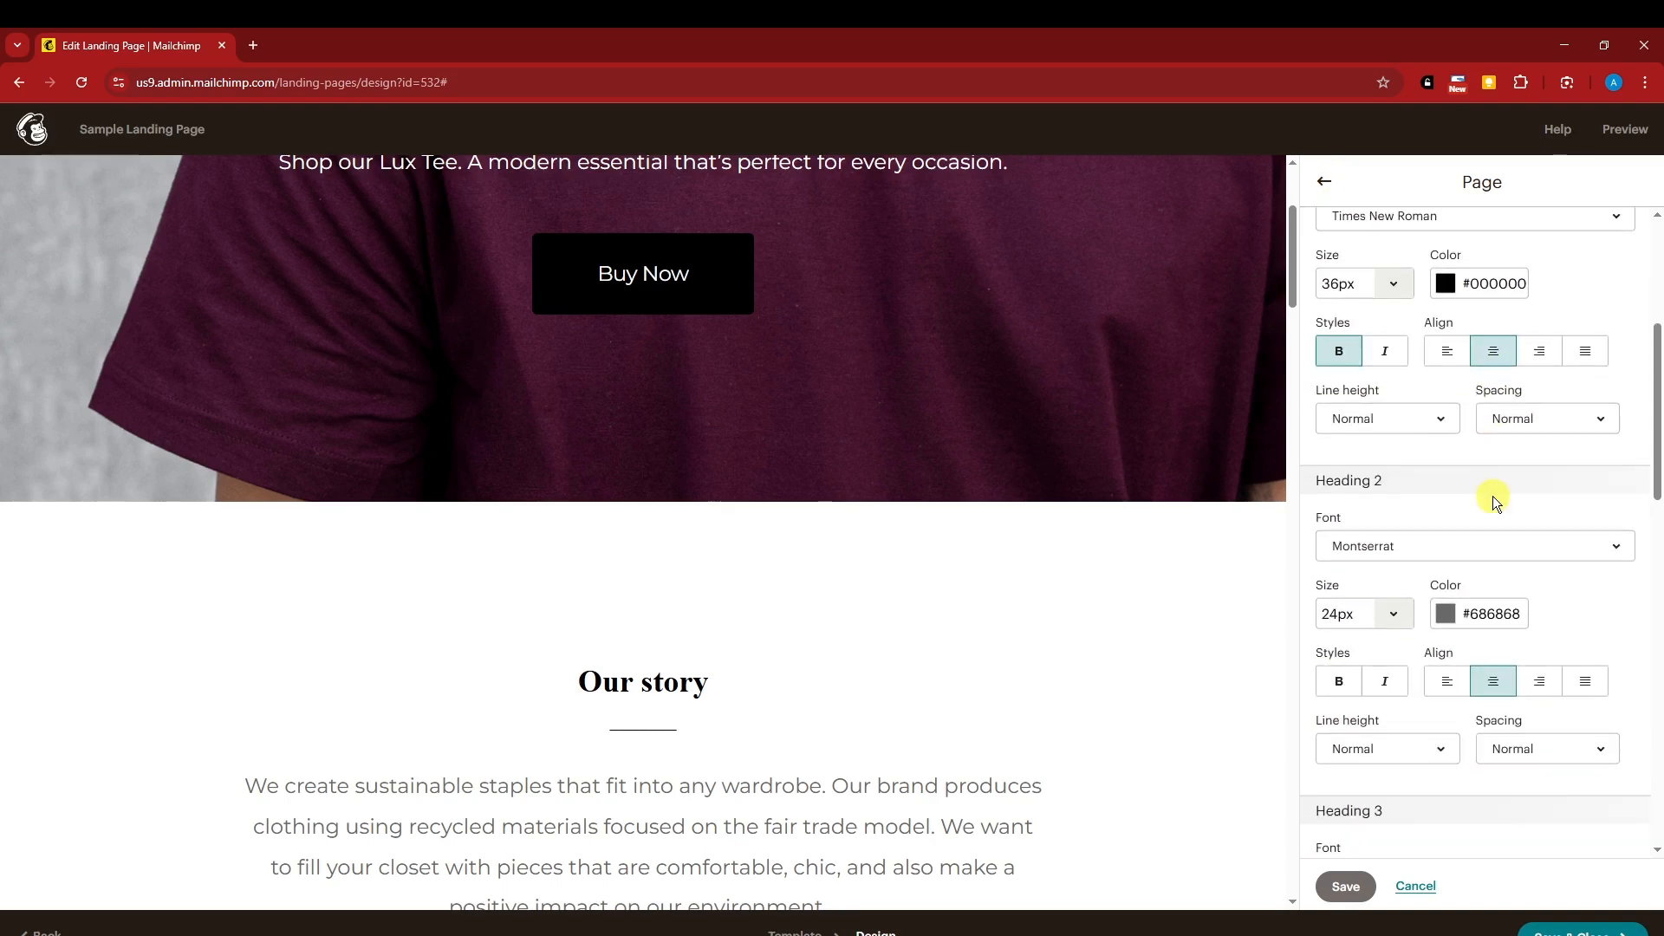
scroll(1492, 502, down, 3)
click(1325, 182)
click(1363, 271)
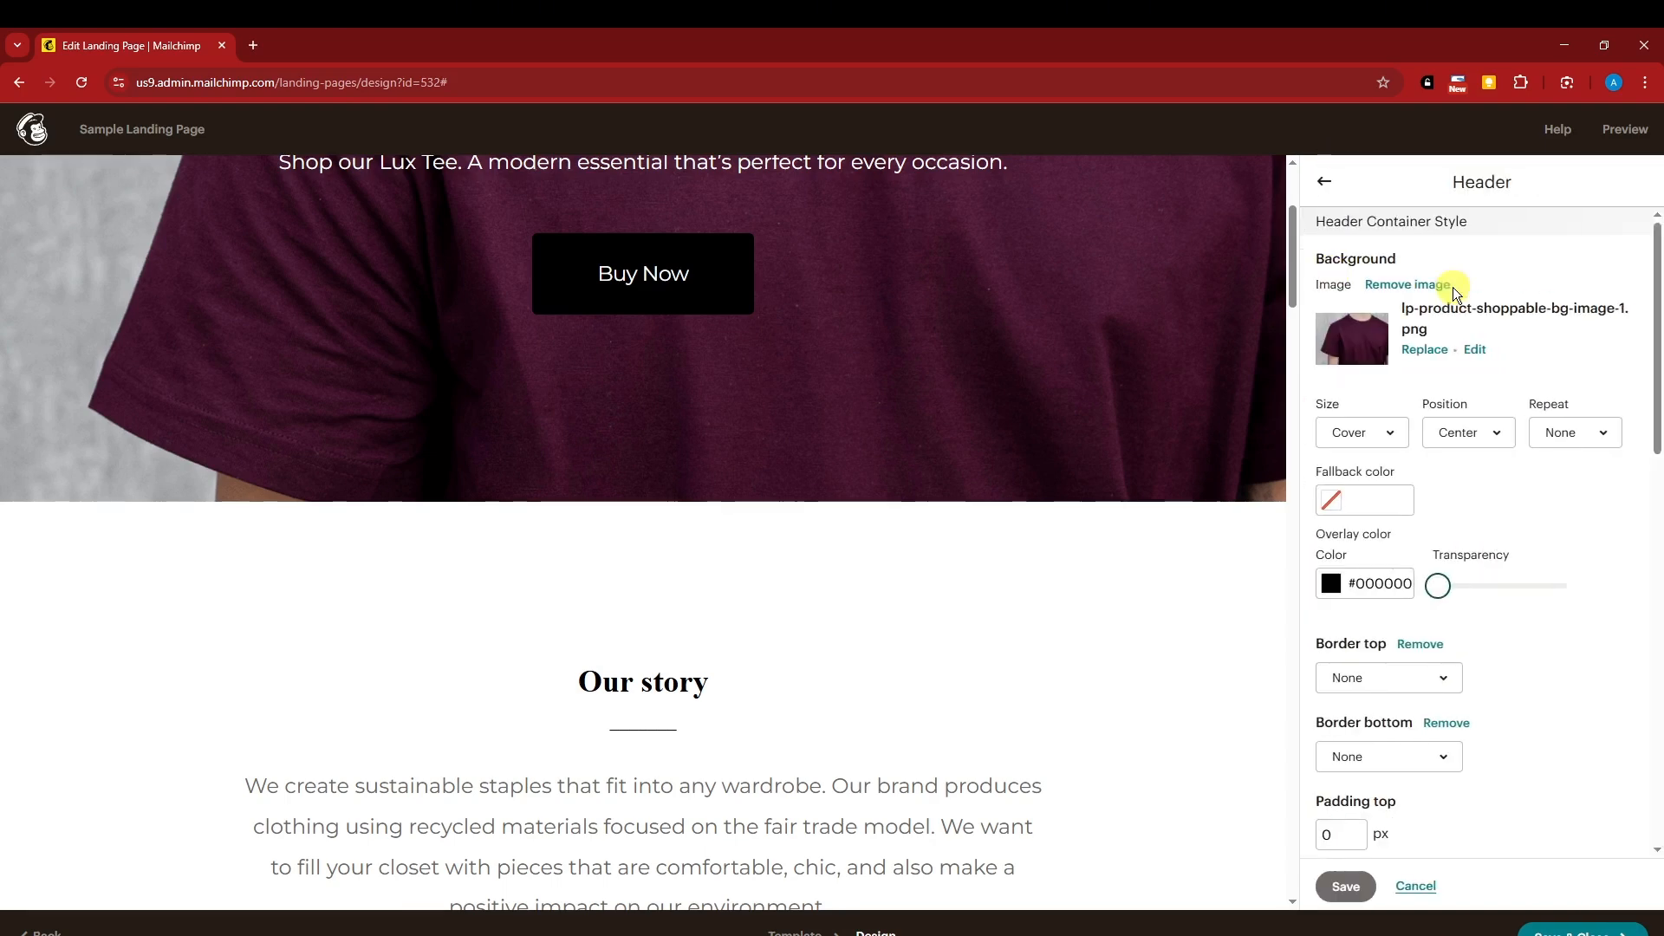
scroll(769, 486, up, 3)
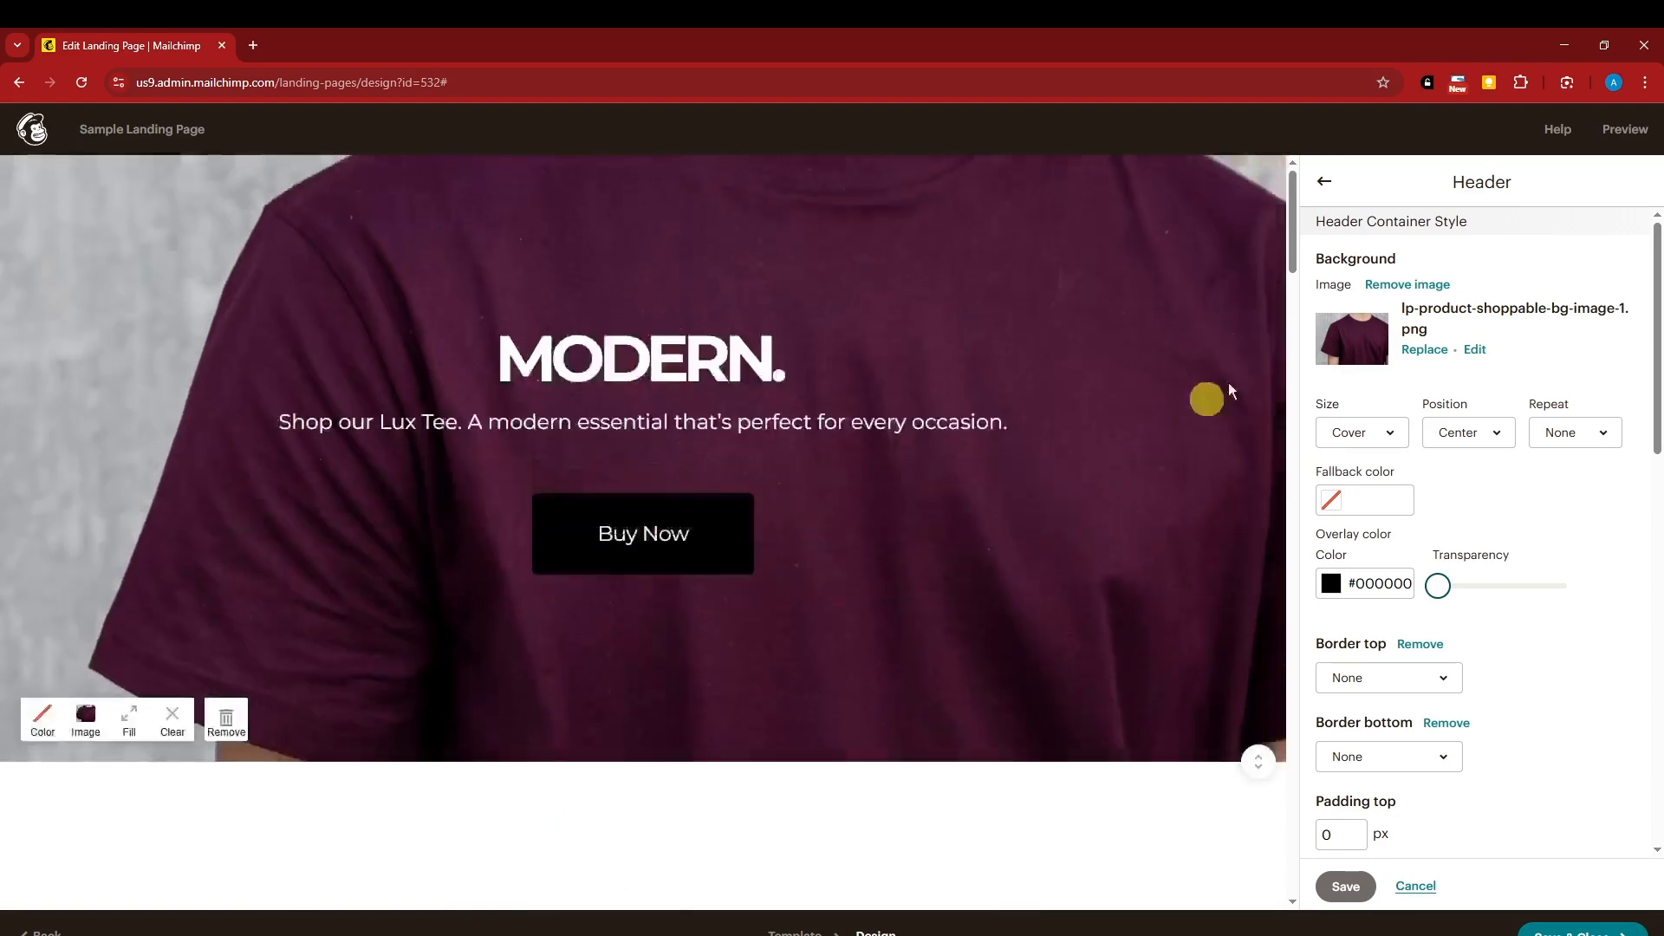
click(1426, 349)
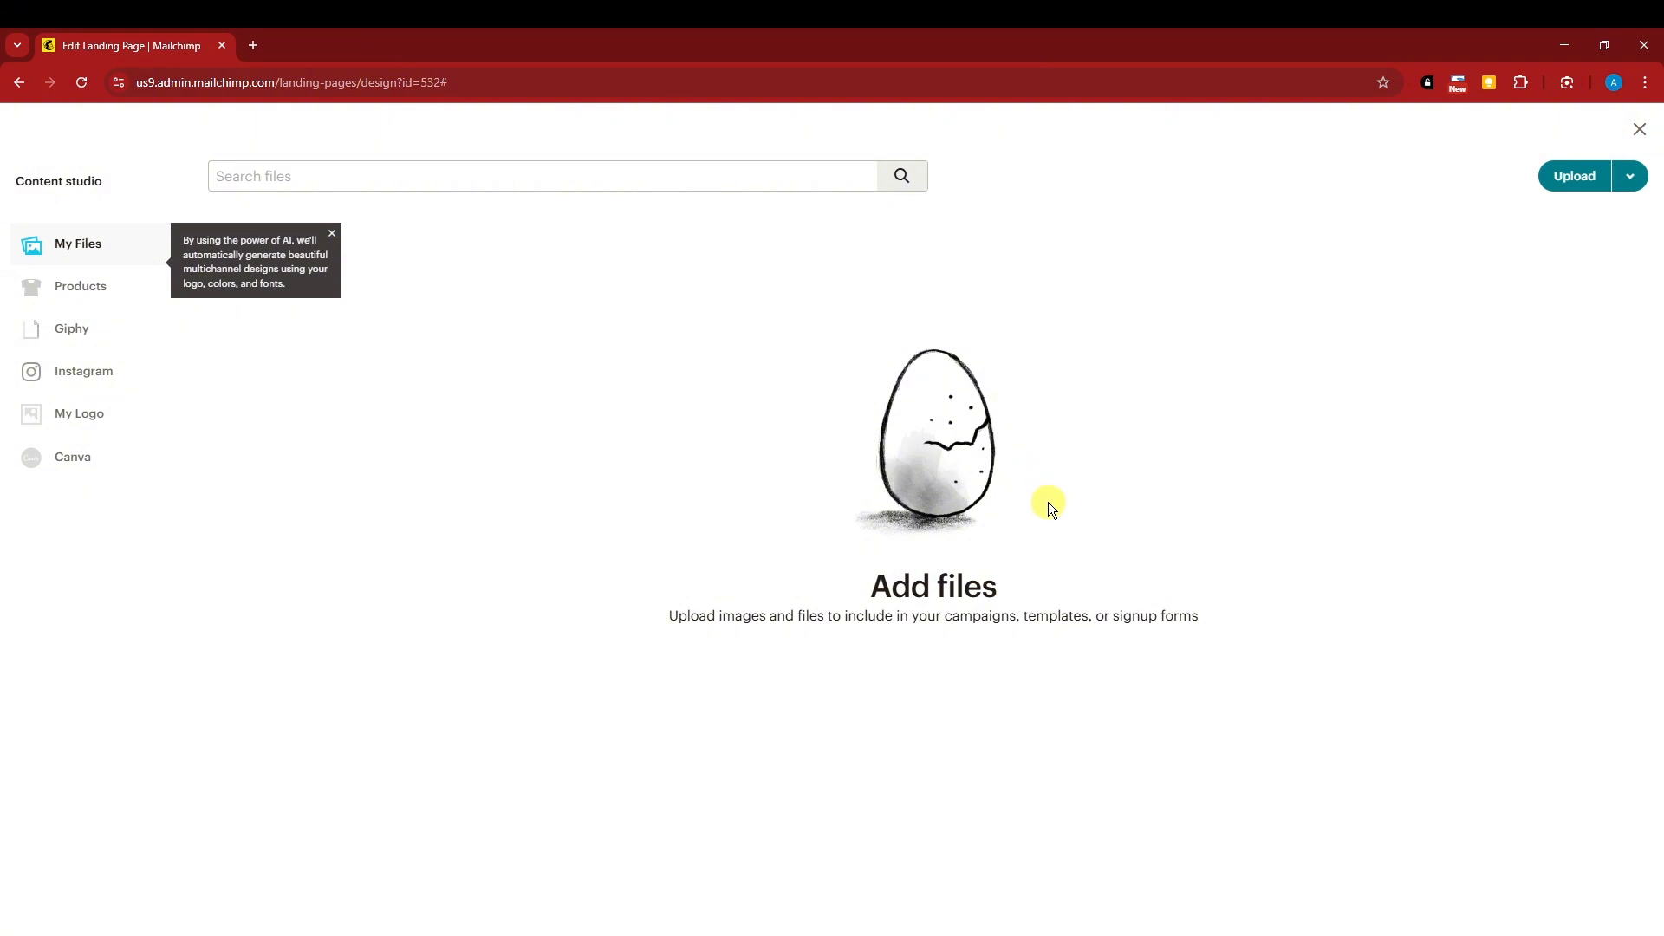
click(1627, 176)
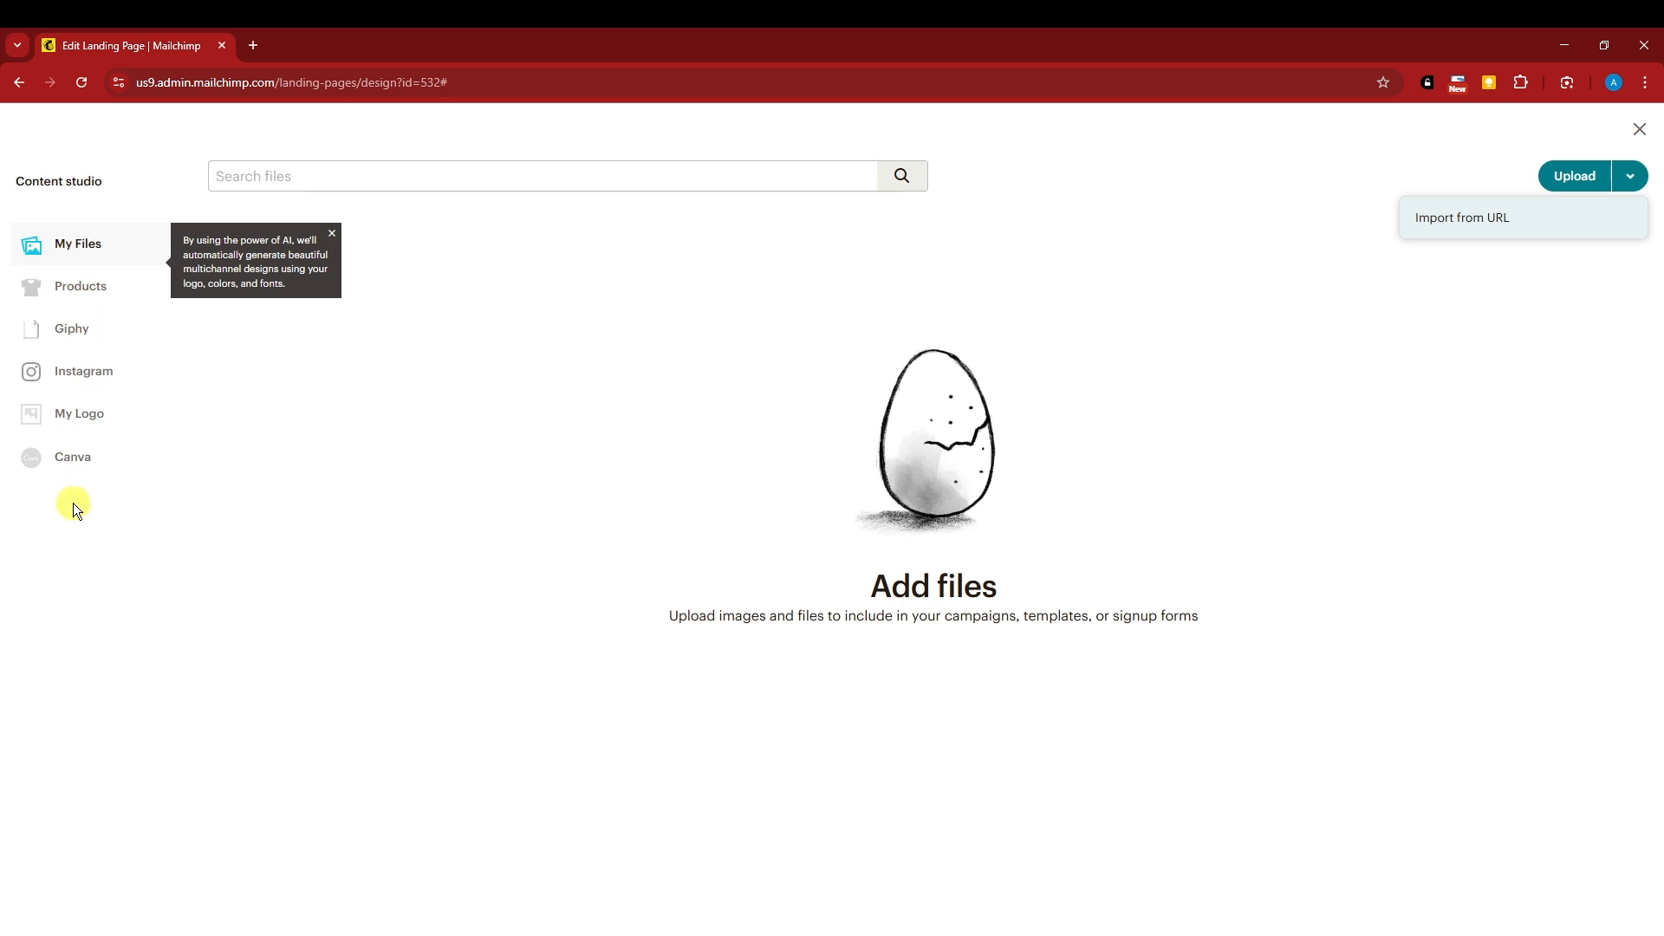
click(1507, 310)
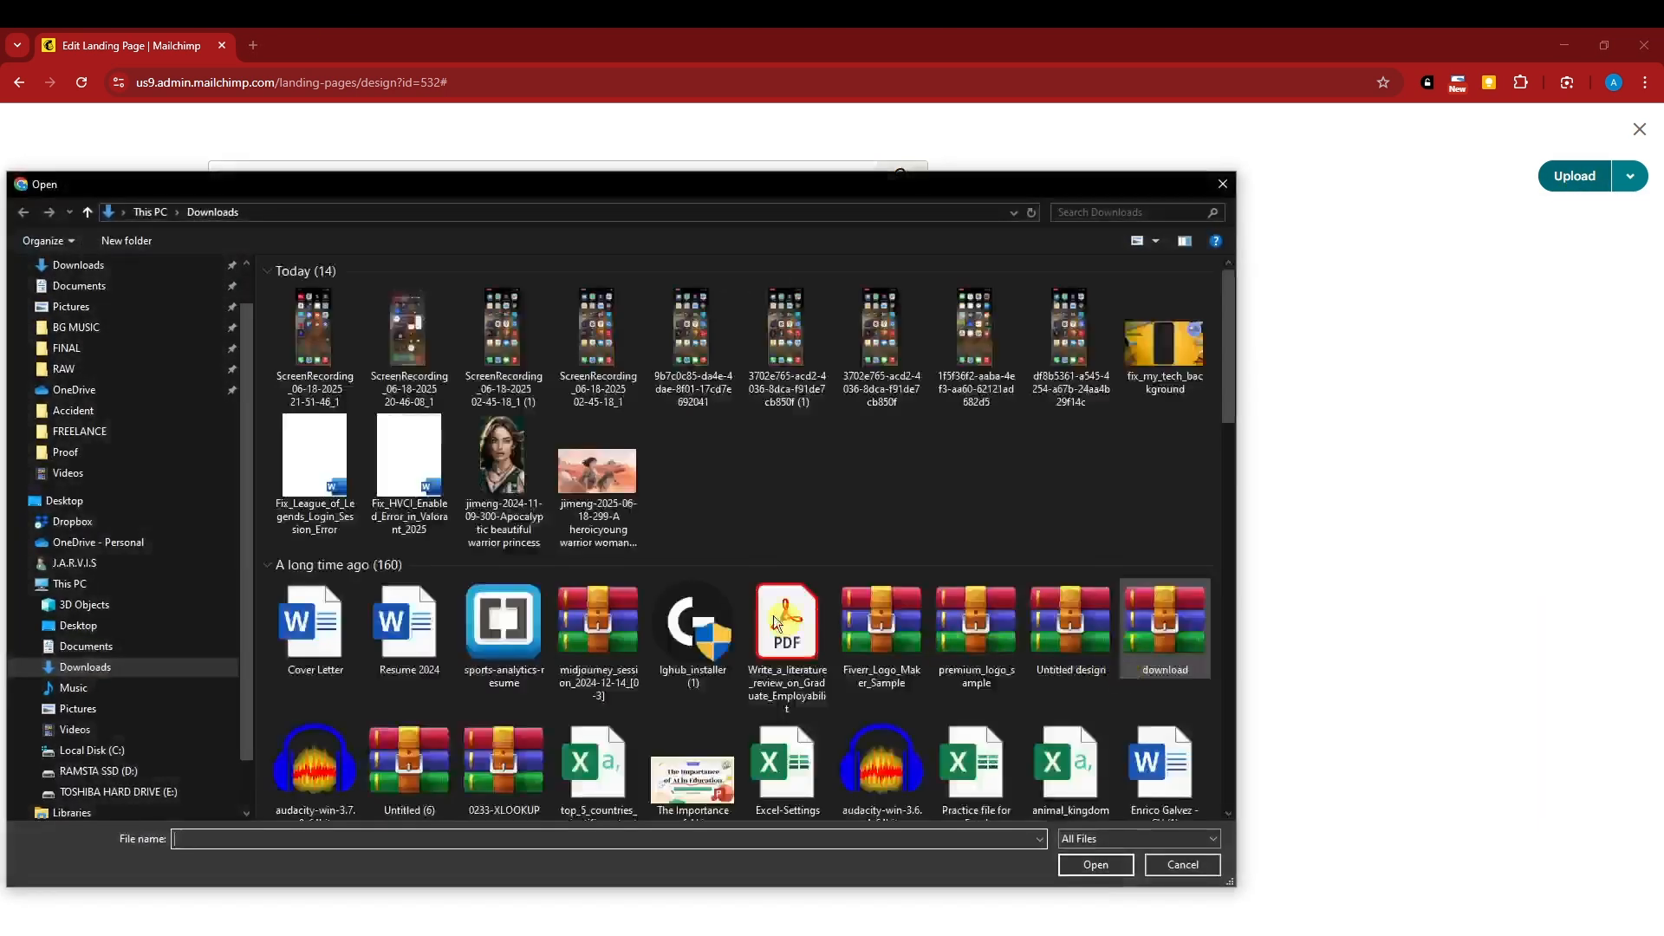
double_click(616, 471)
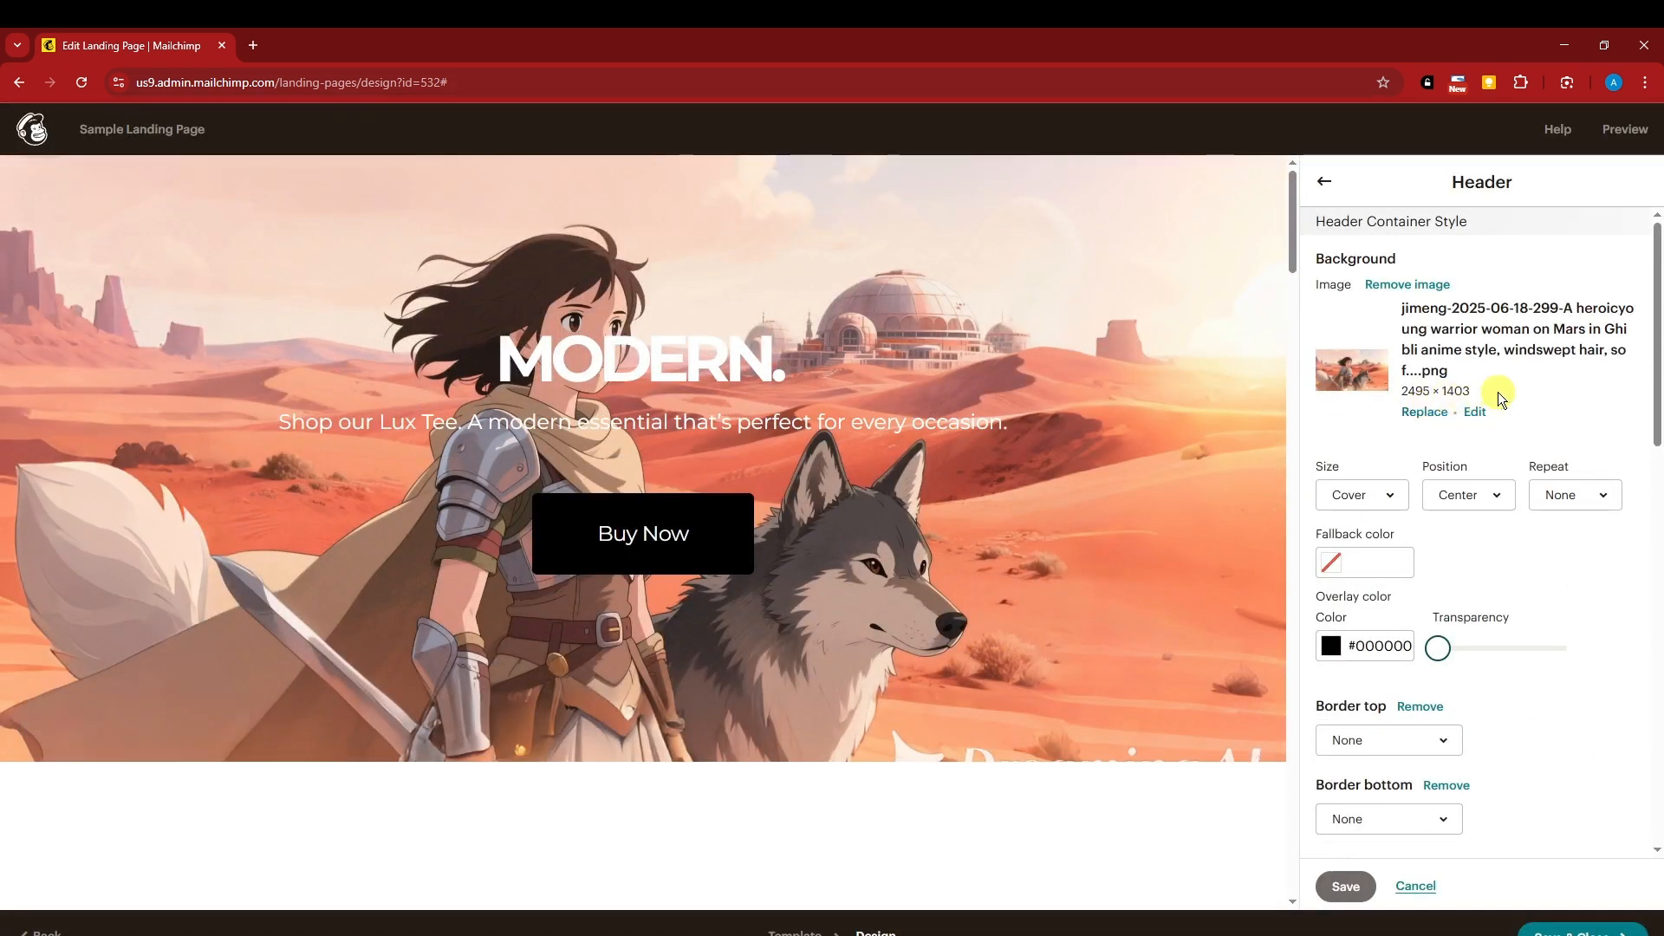
Try the Center and Bottom positions for the header's background image and set its position to Top.
click(1480, 495)
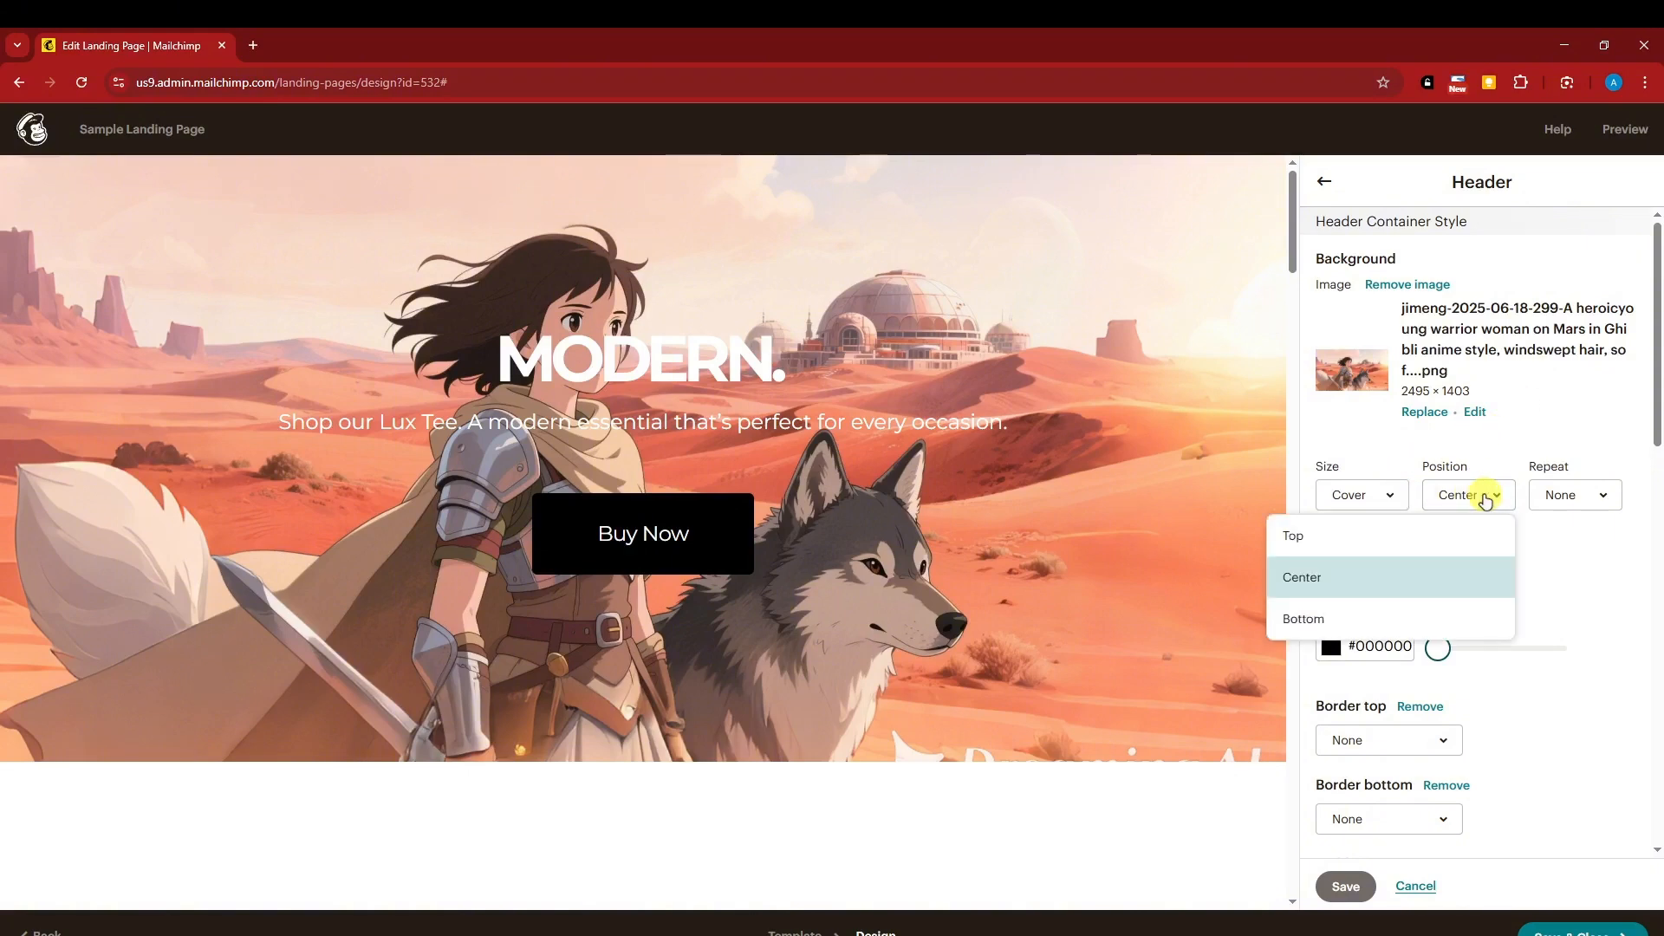
click(1365, 538)
click(1564, 494)
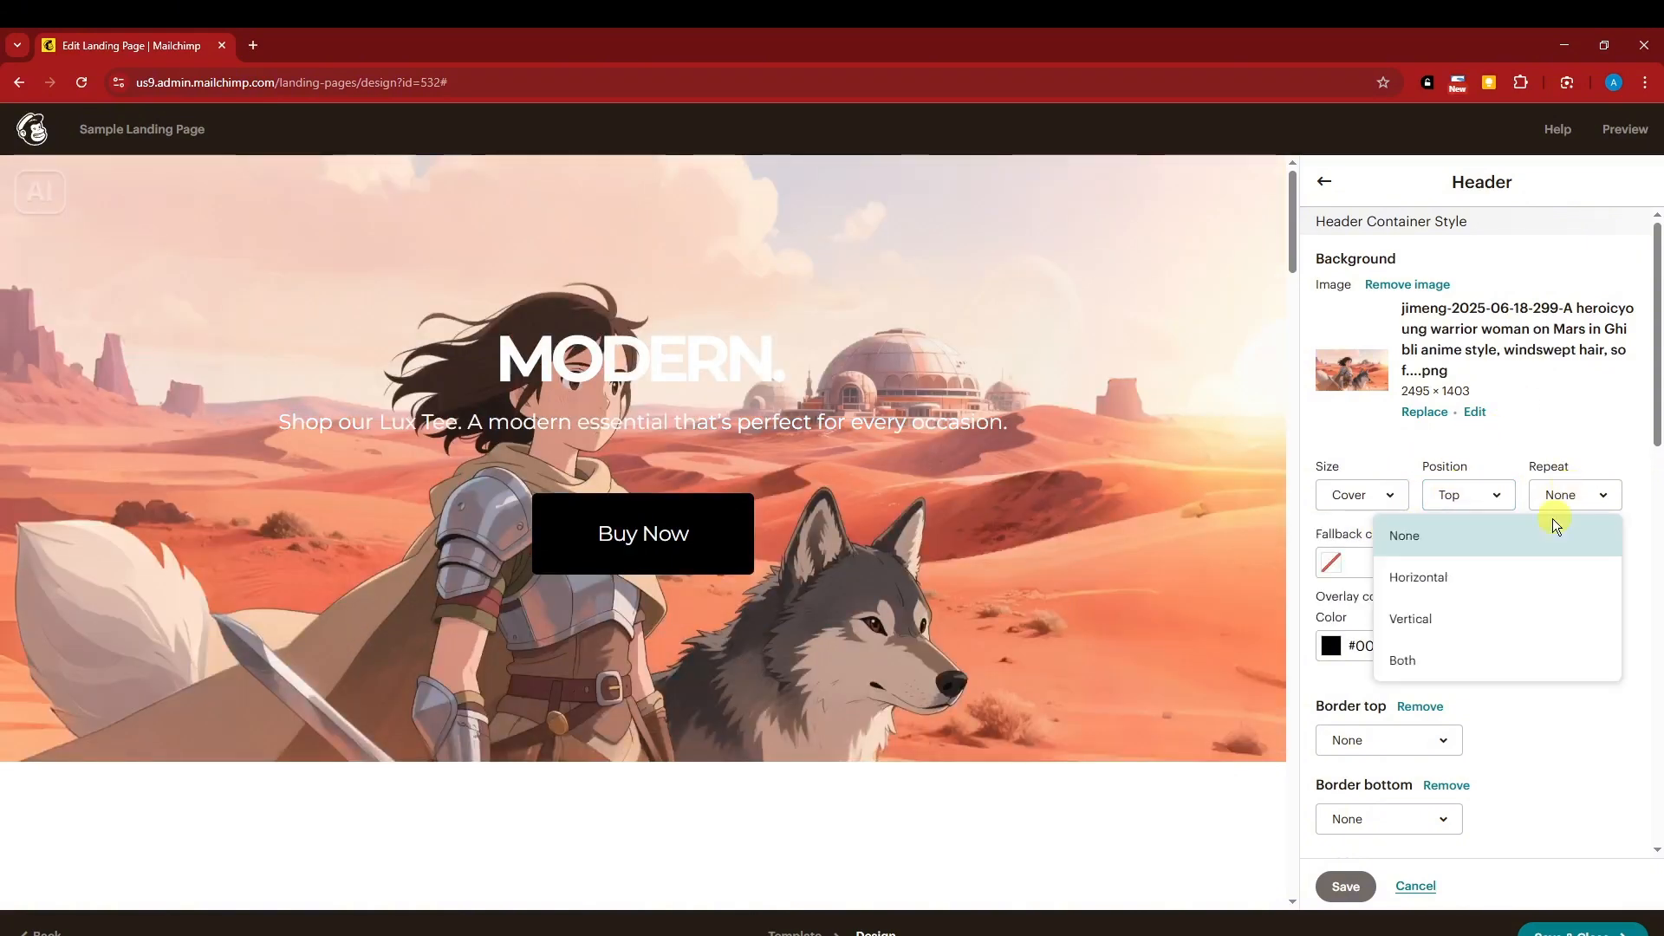
click(1486, 495)
click(1404, 578)
click(1458, 498)
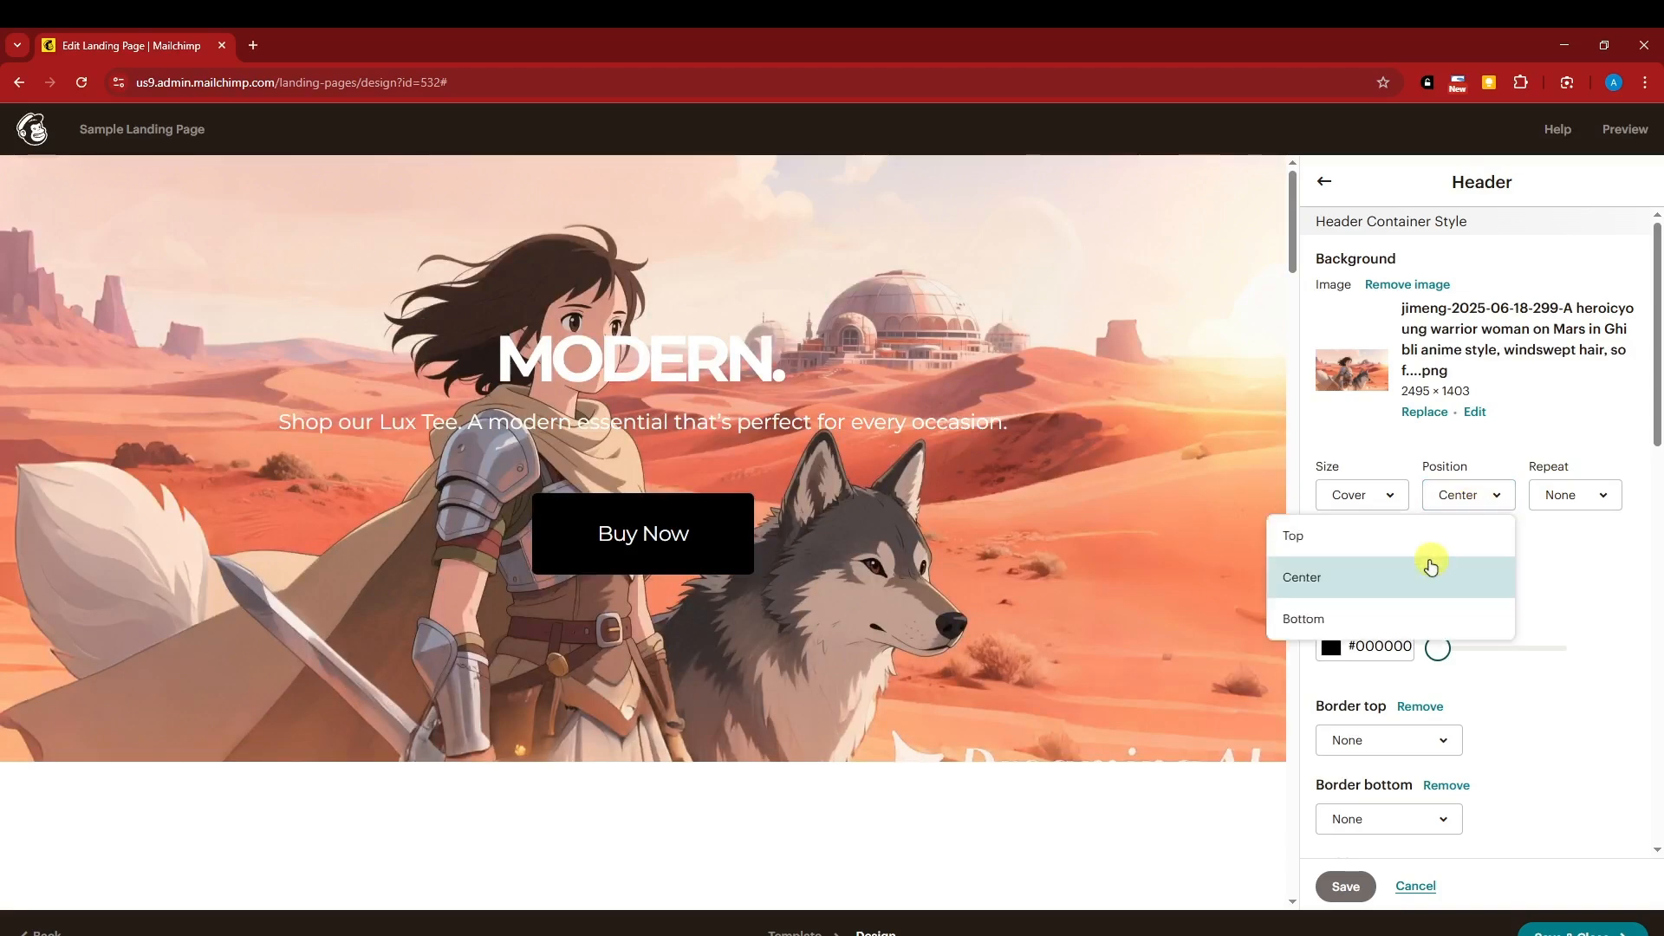
click(1402, 617)
click(1480, 498)
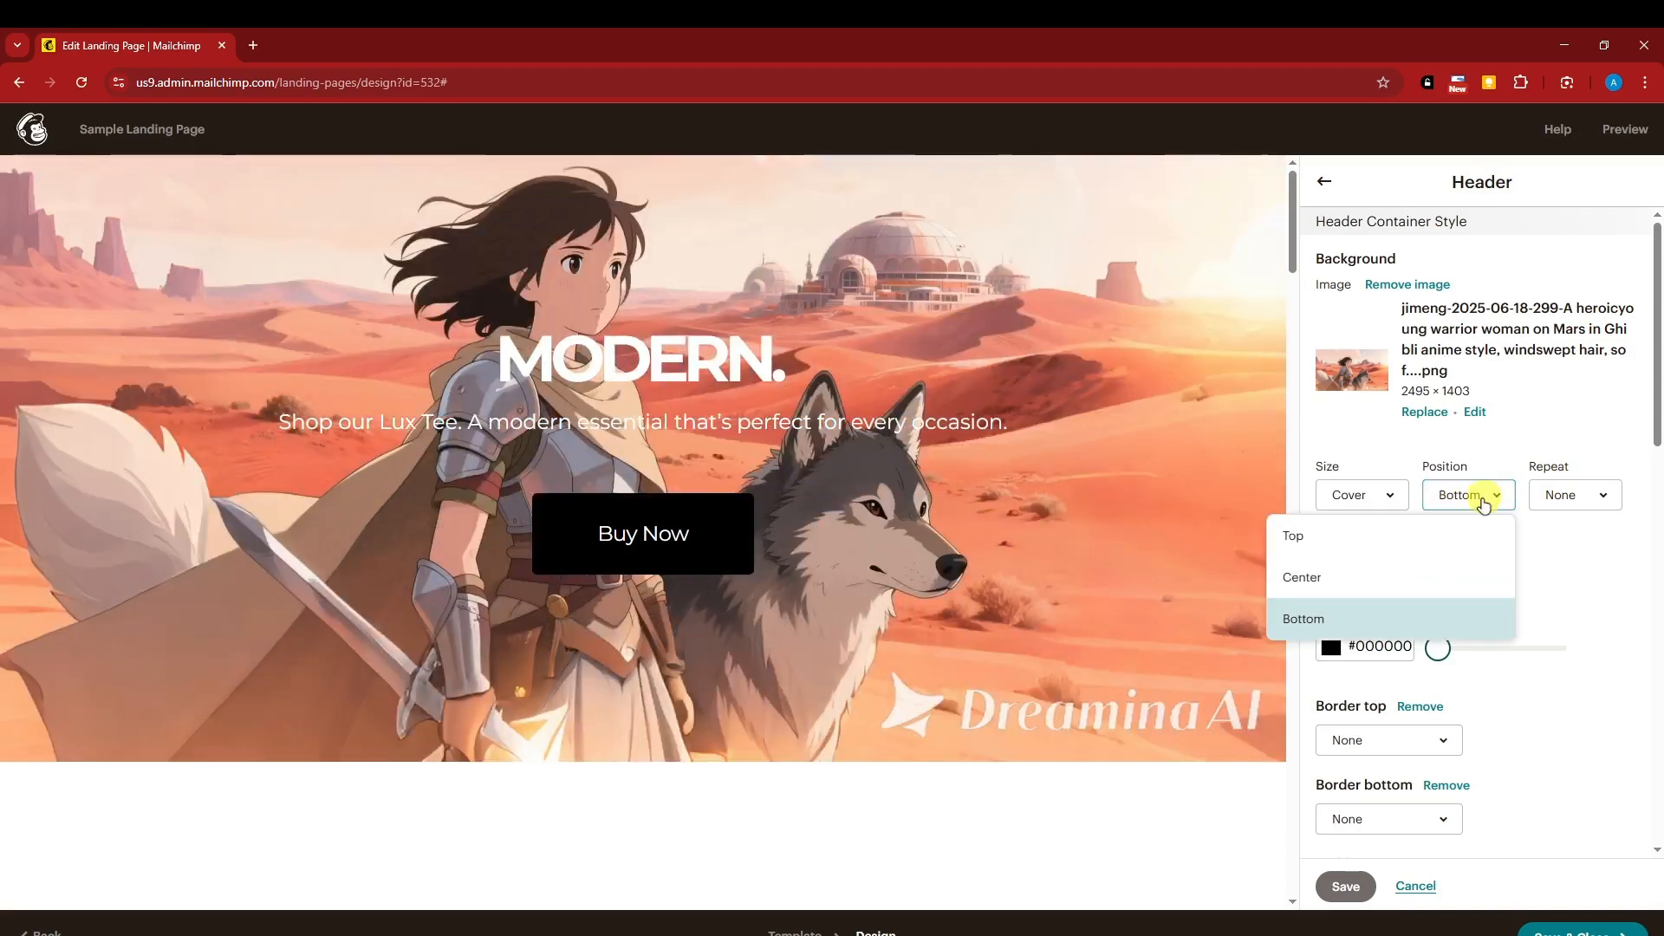
click(1374, 539)
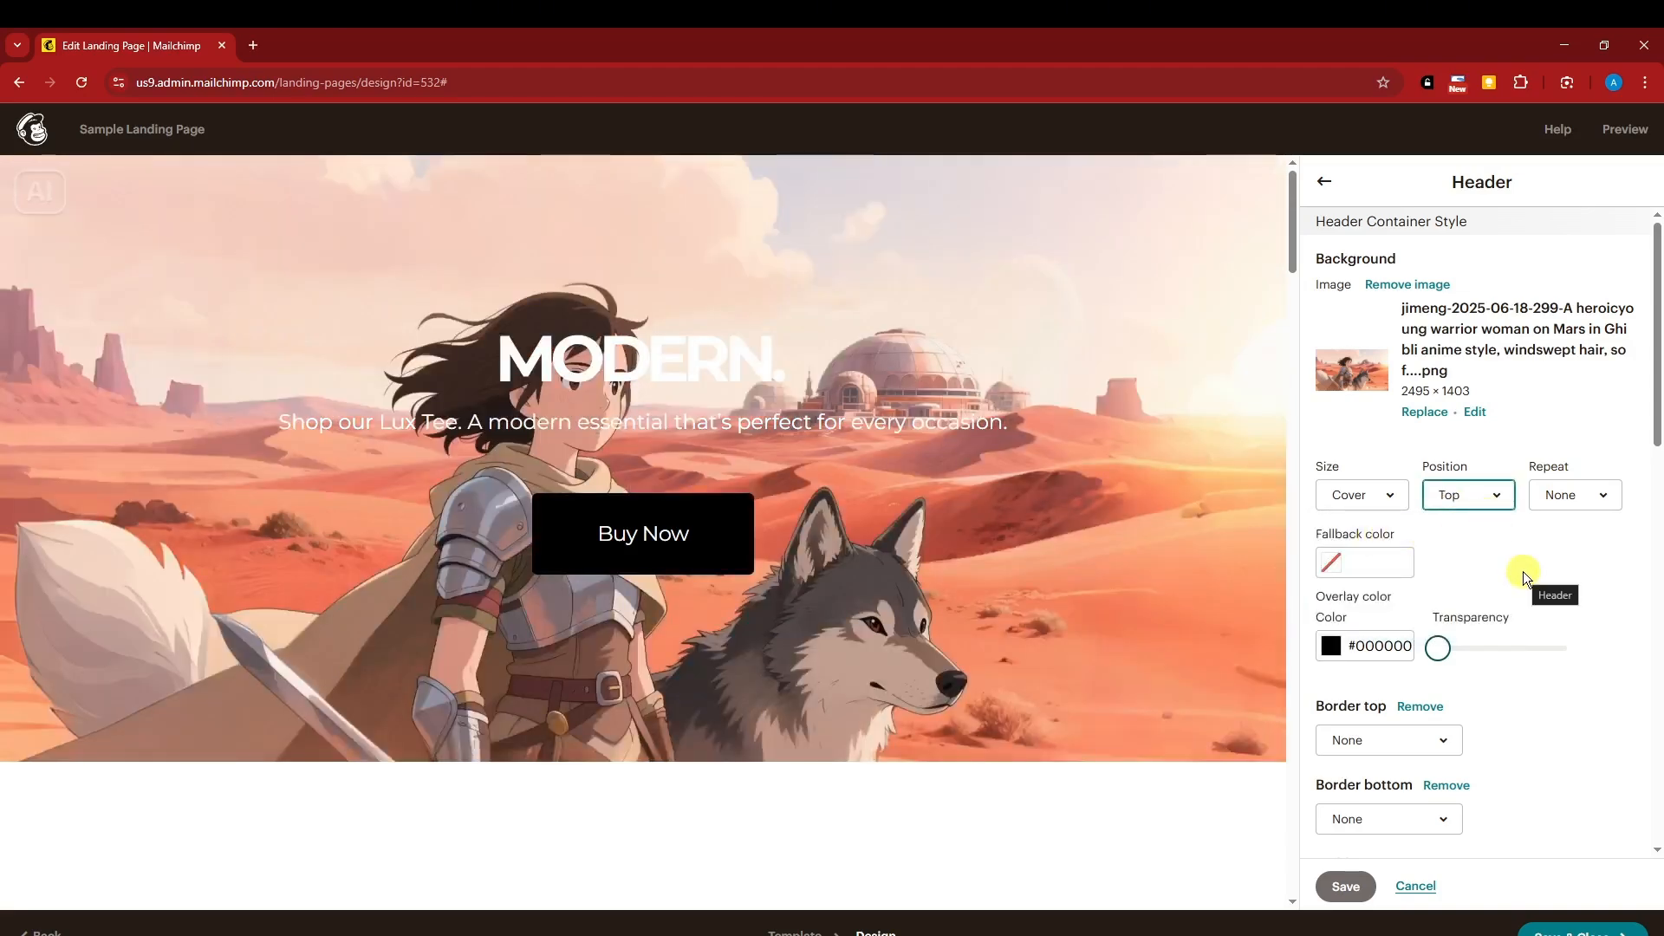
Look through the header's overlay, border, padding and interior style settings and return to the list of style sections.
scroll(1525, 570, down, 3)
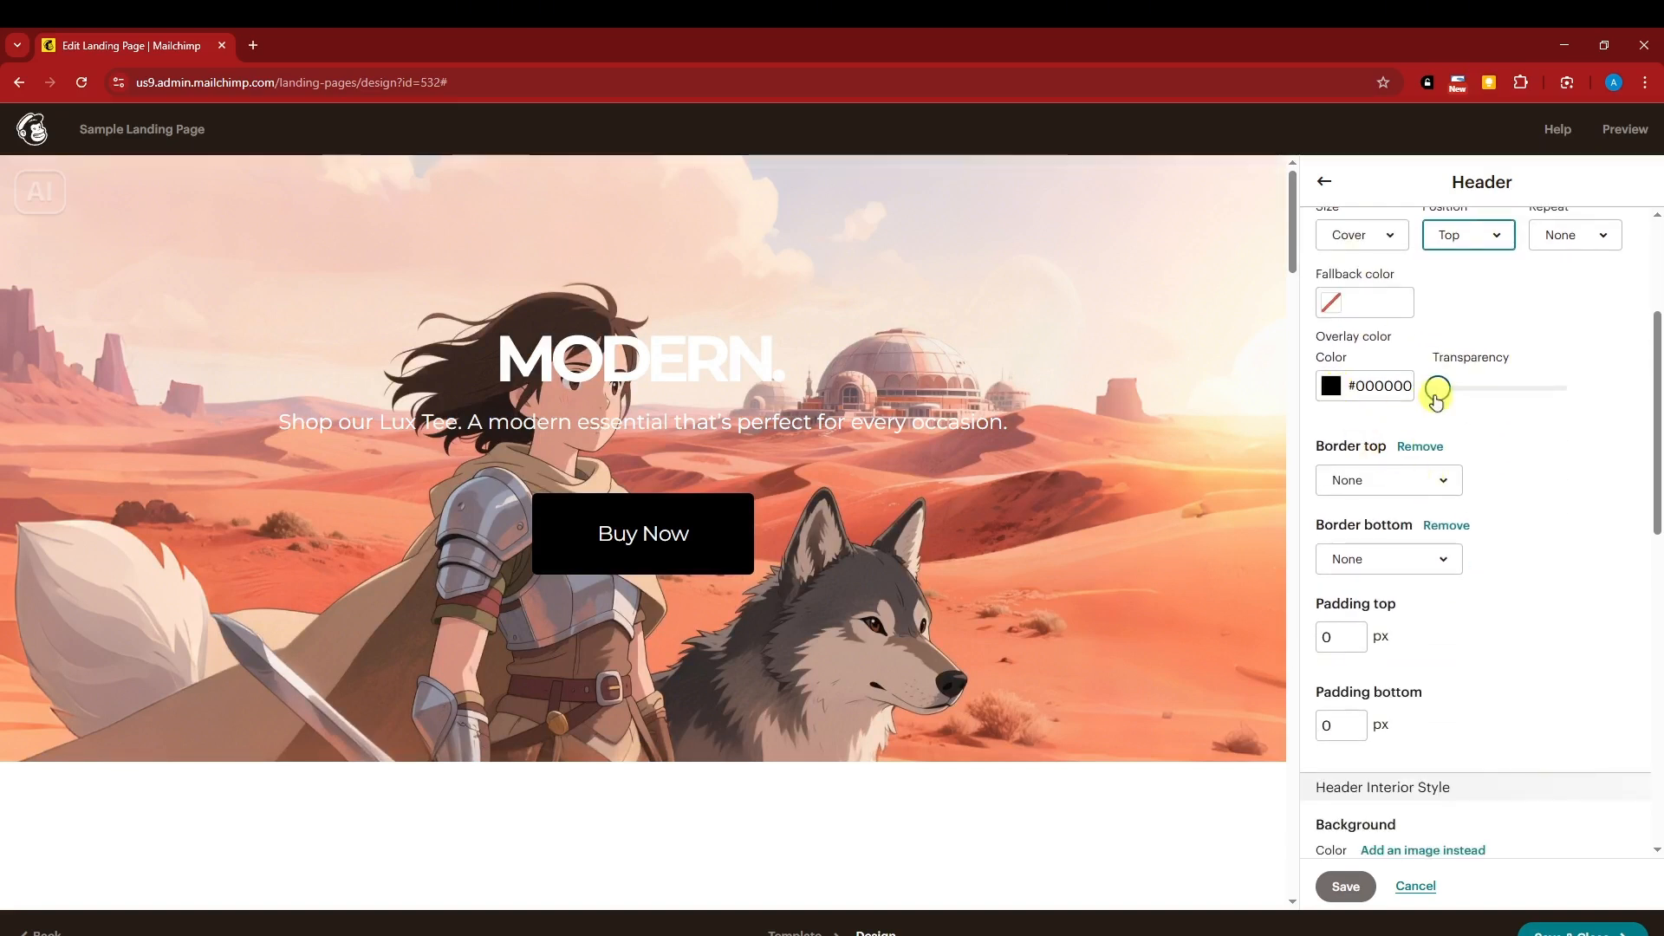
scroll(1515, 517, down, 3)
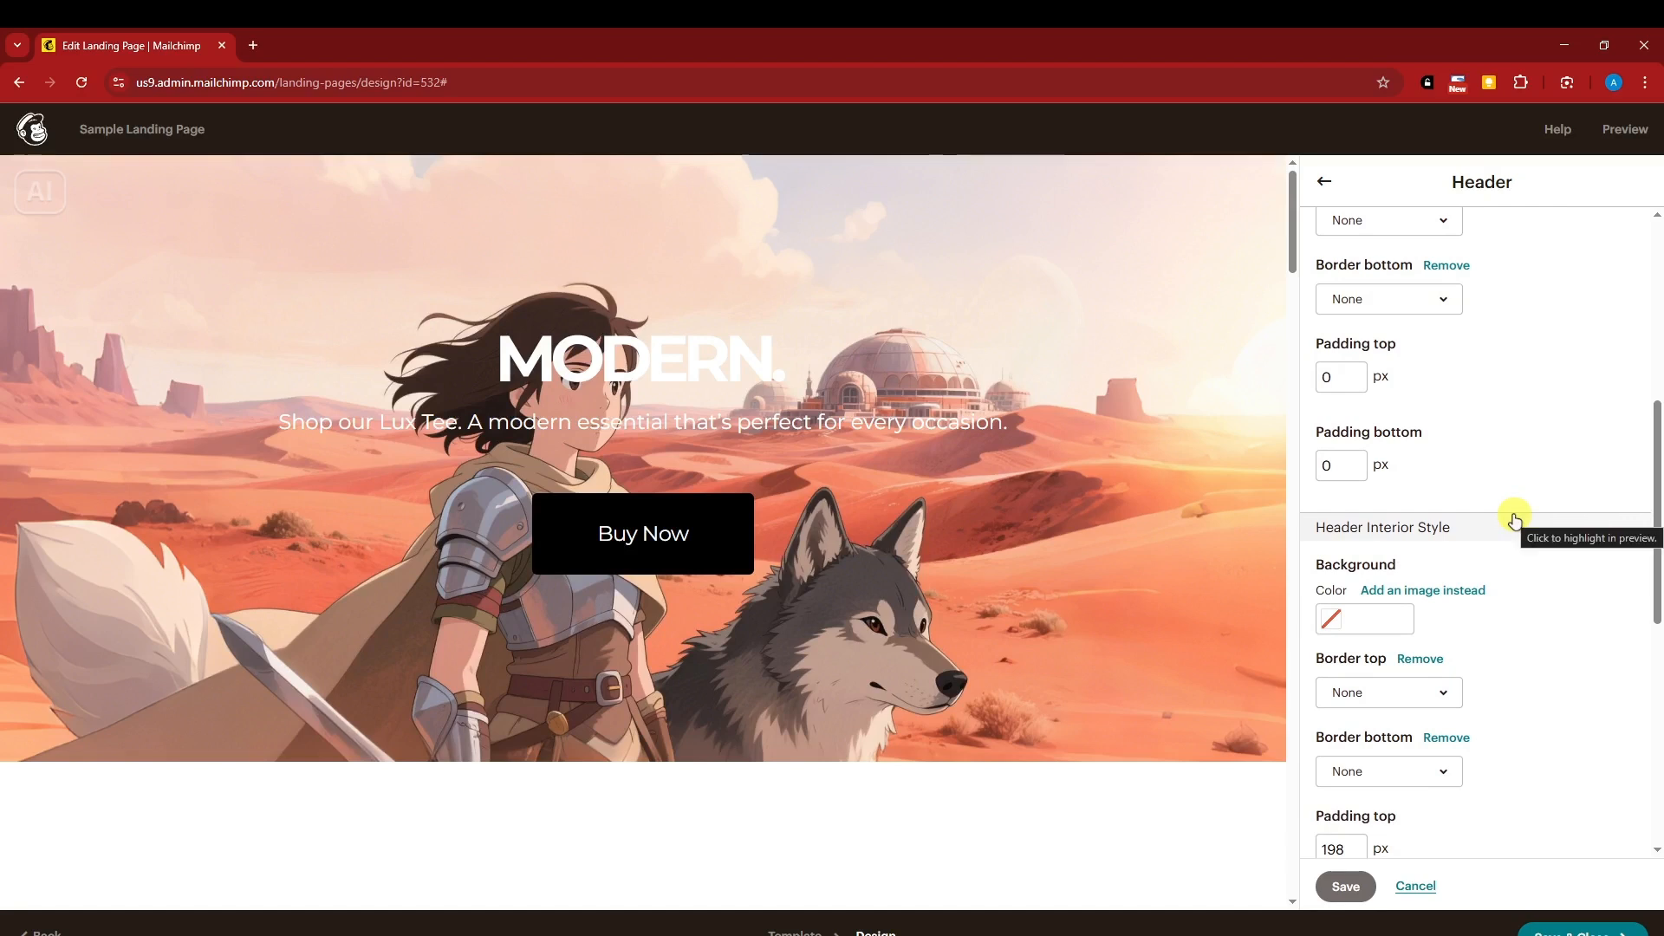
click(1323, 182)
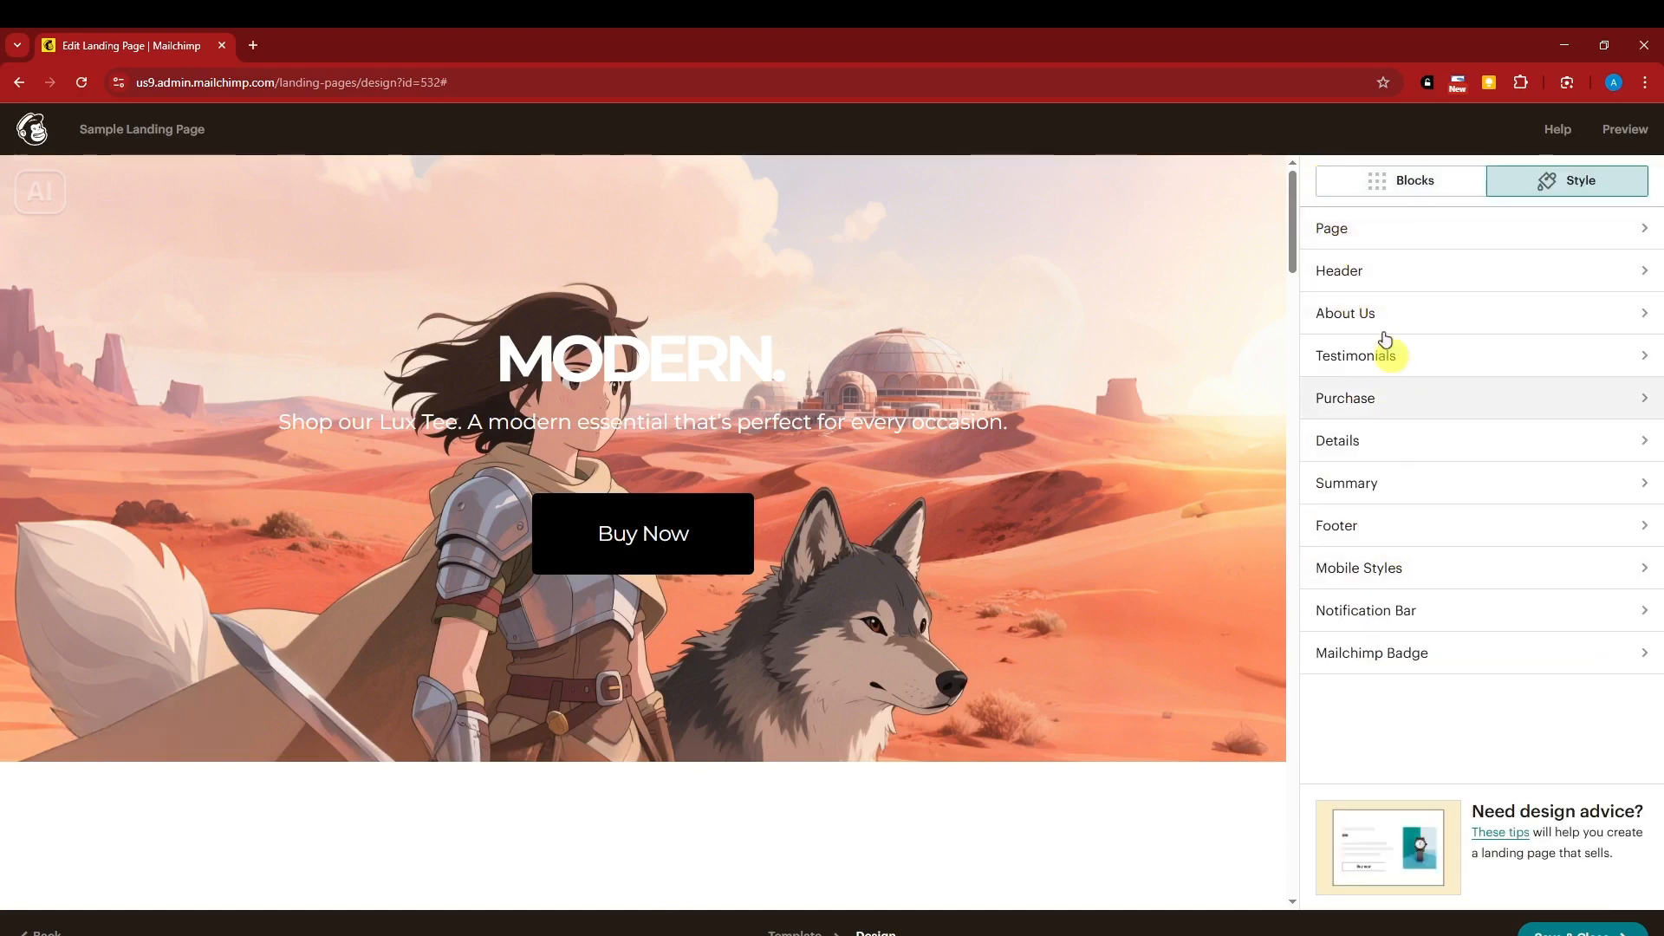
Review the landing page's sections from the header down to the footer.
scroll(810, 607, down, 4)
scroll(1063, 542, up, 4)
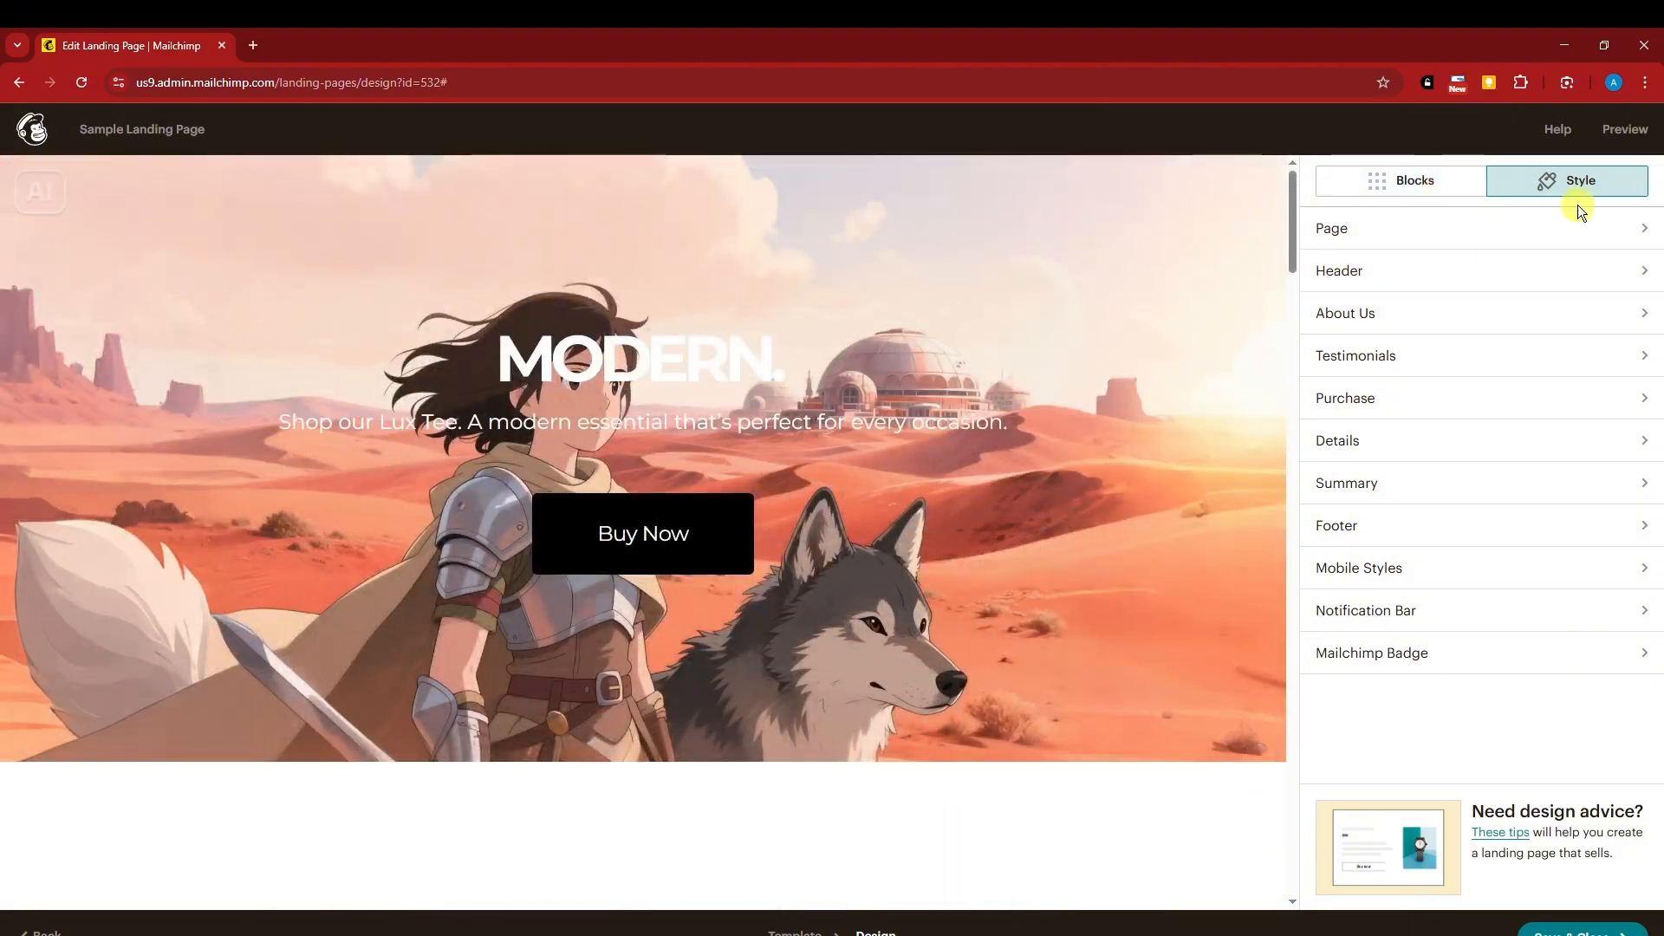
scroll(925, 431, down, 4)
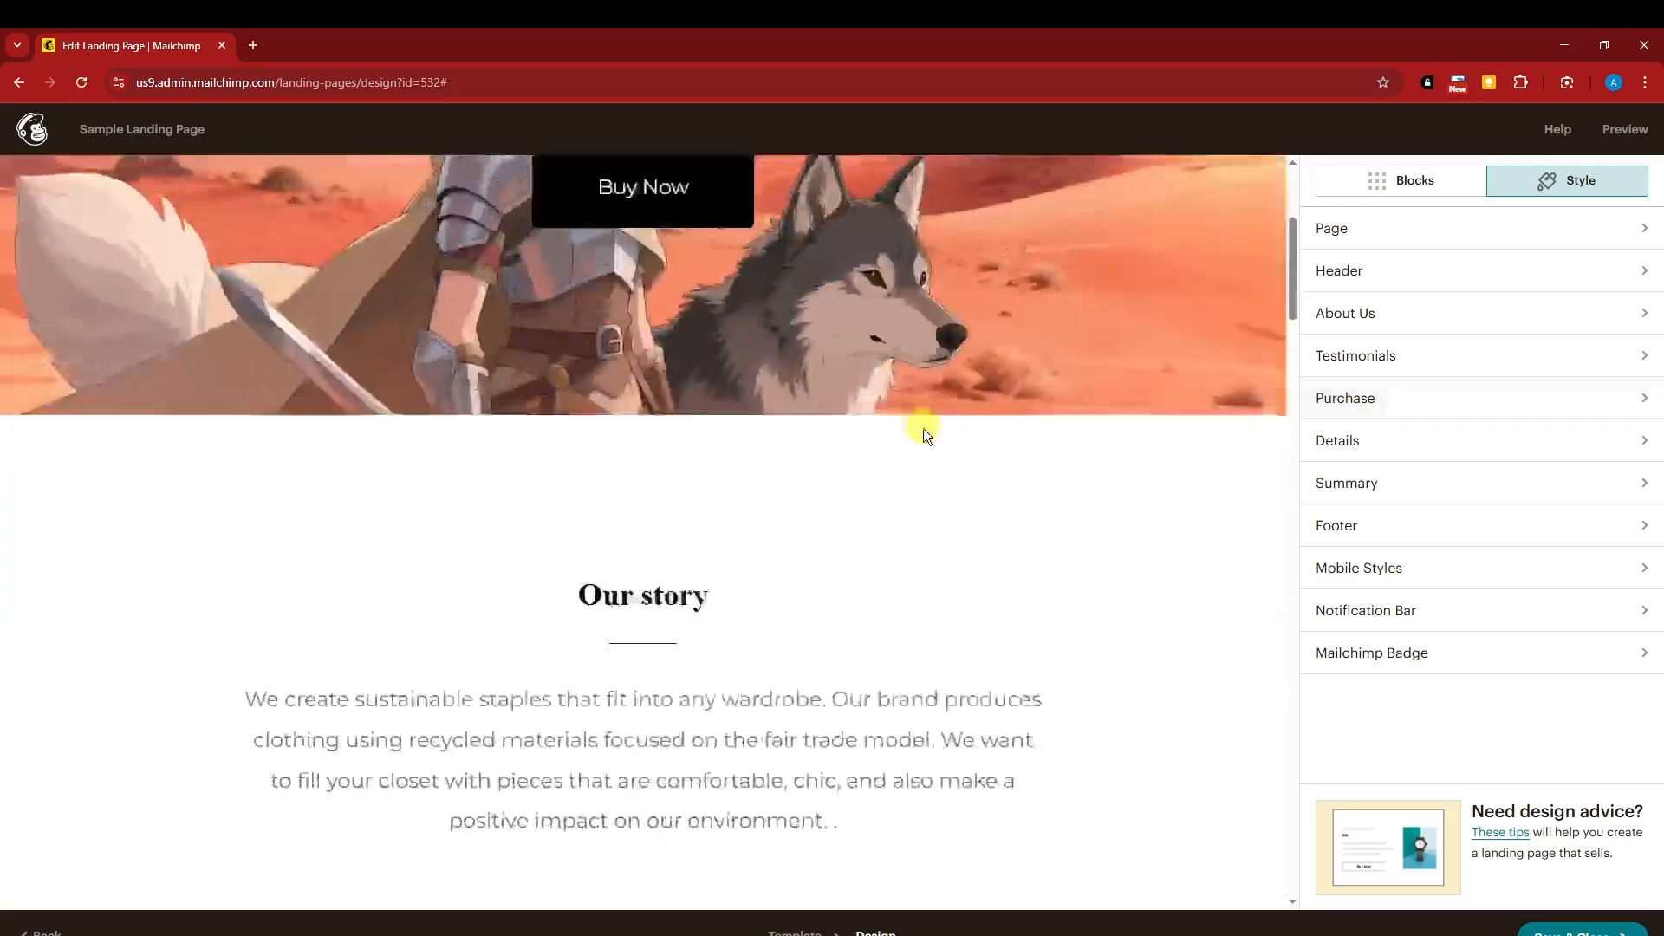
scroll(663, 257, up, 4)
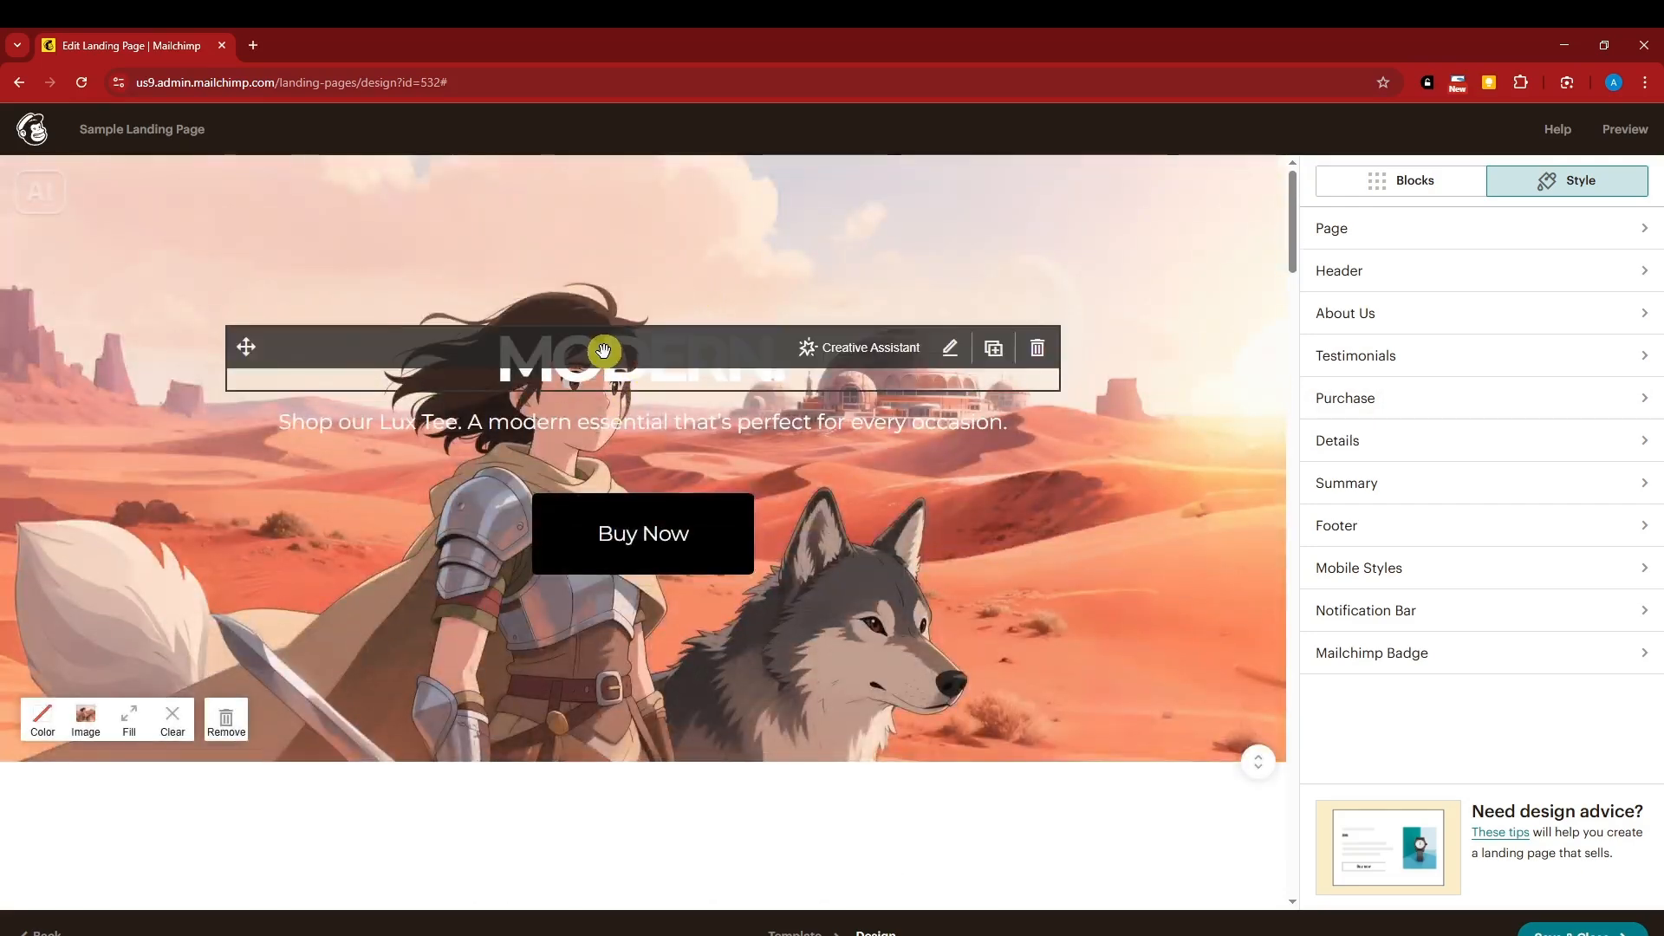
scroll(725, 616, down, 2)
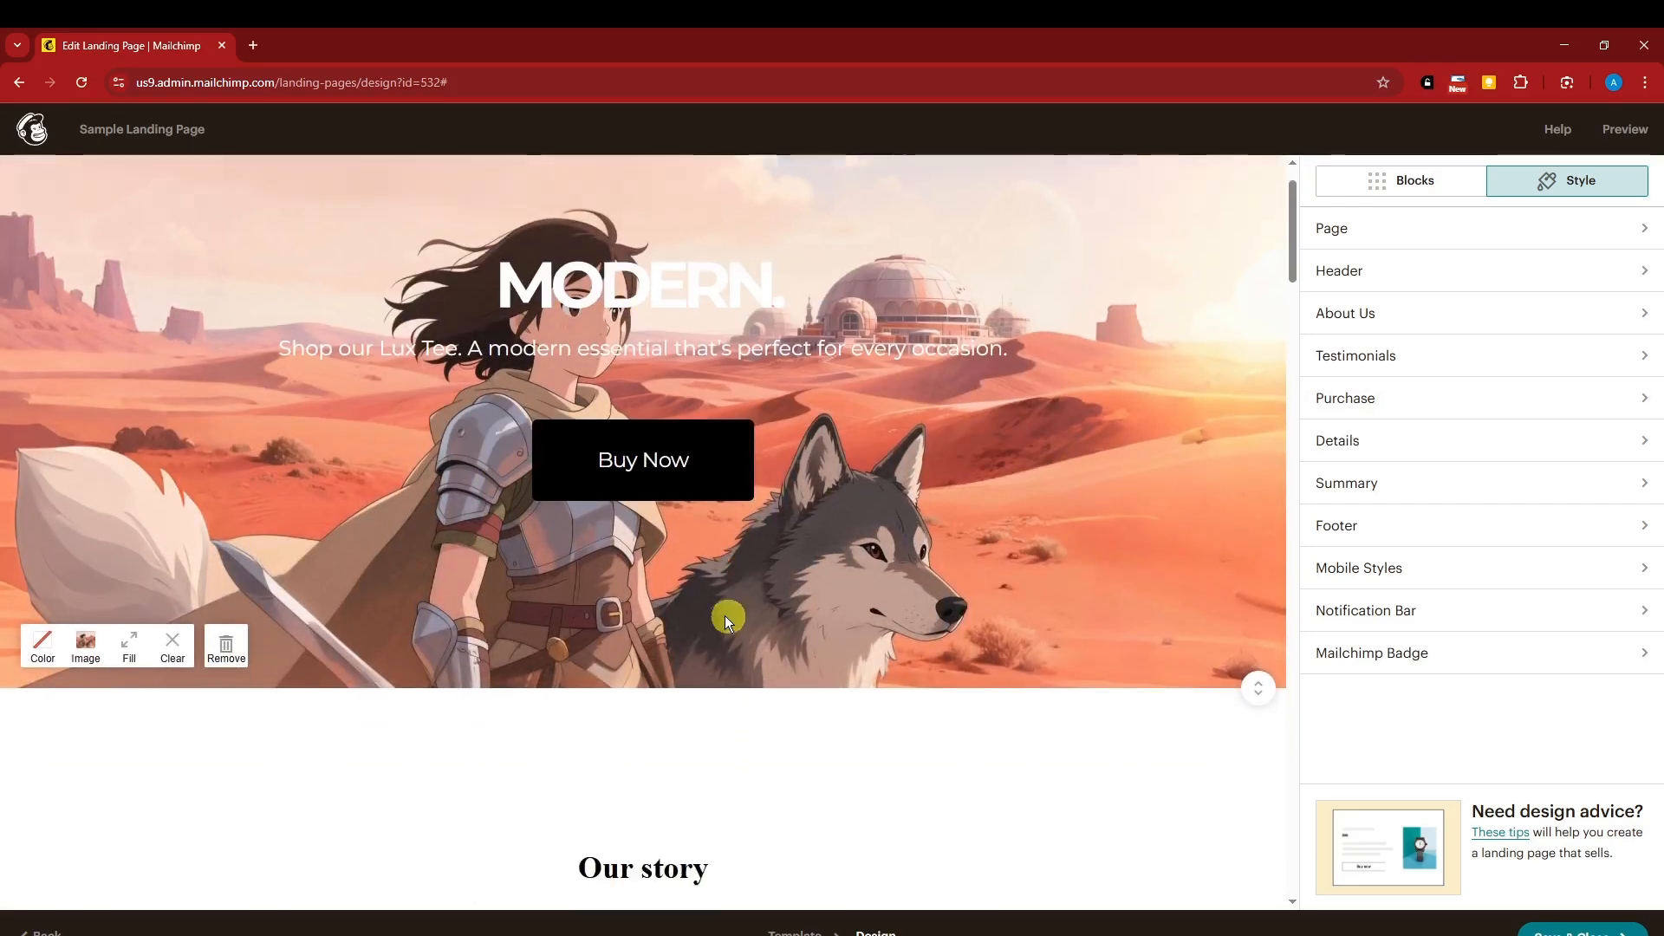
scroll(720, 610, up, 2)
scroll(721, 611, down, 15)
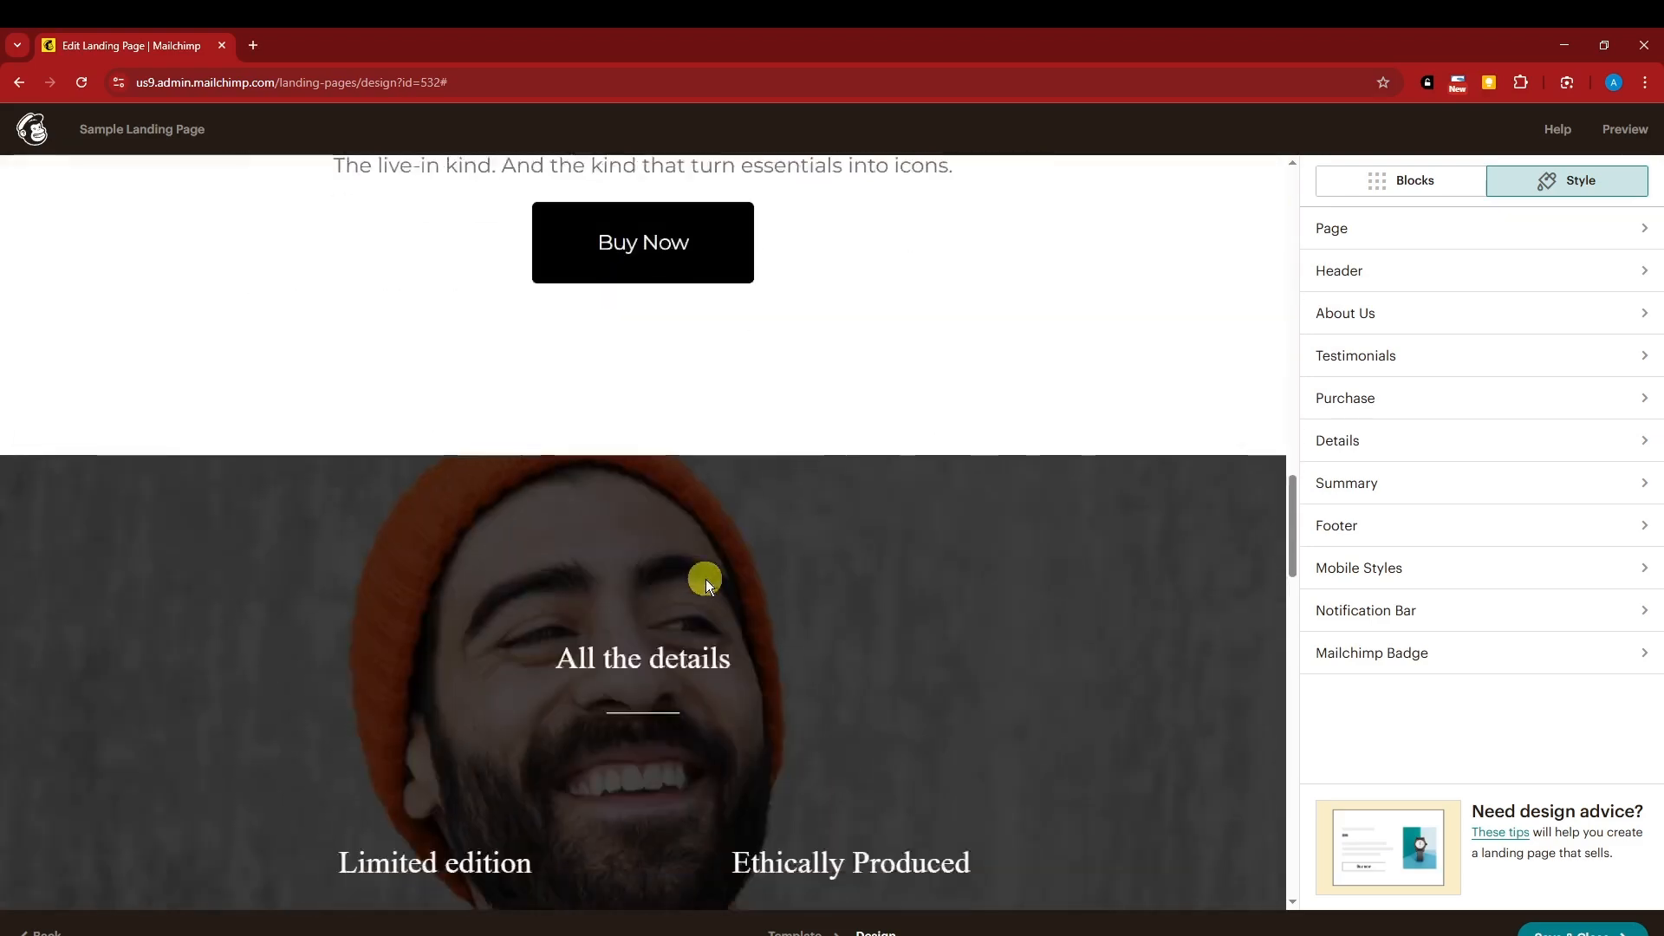
scroll(716, 582, down, 10)
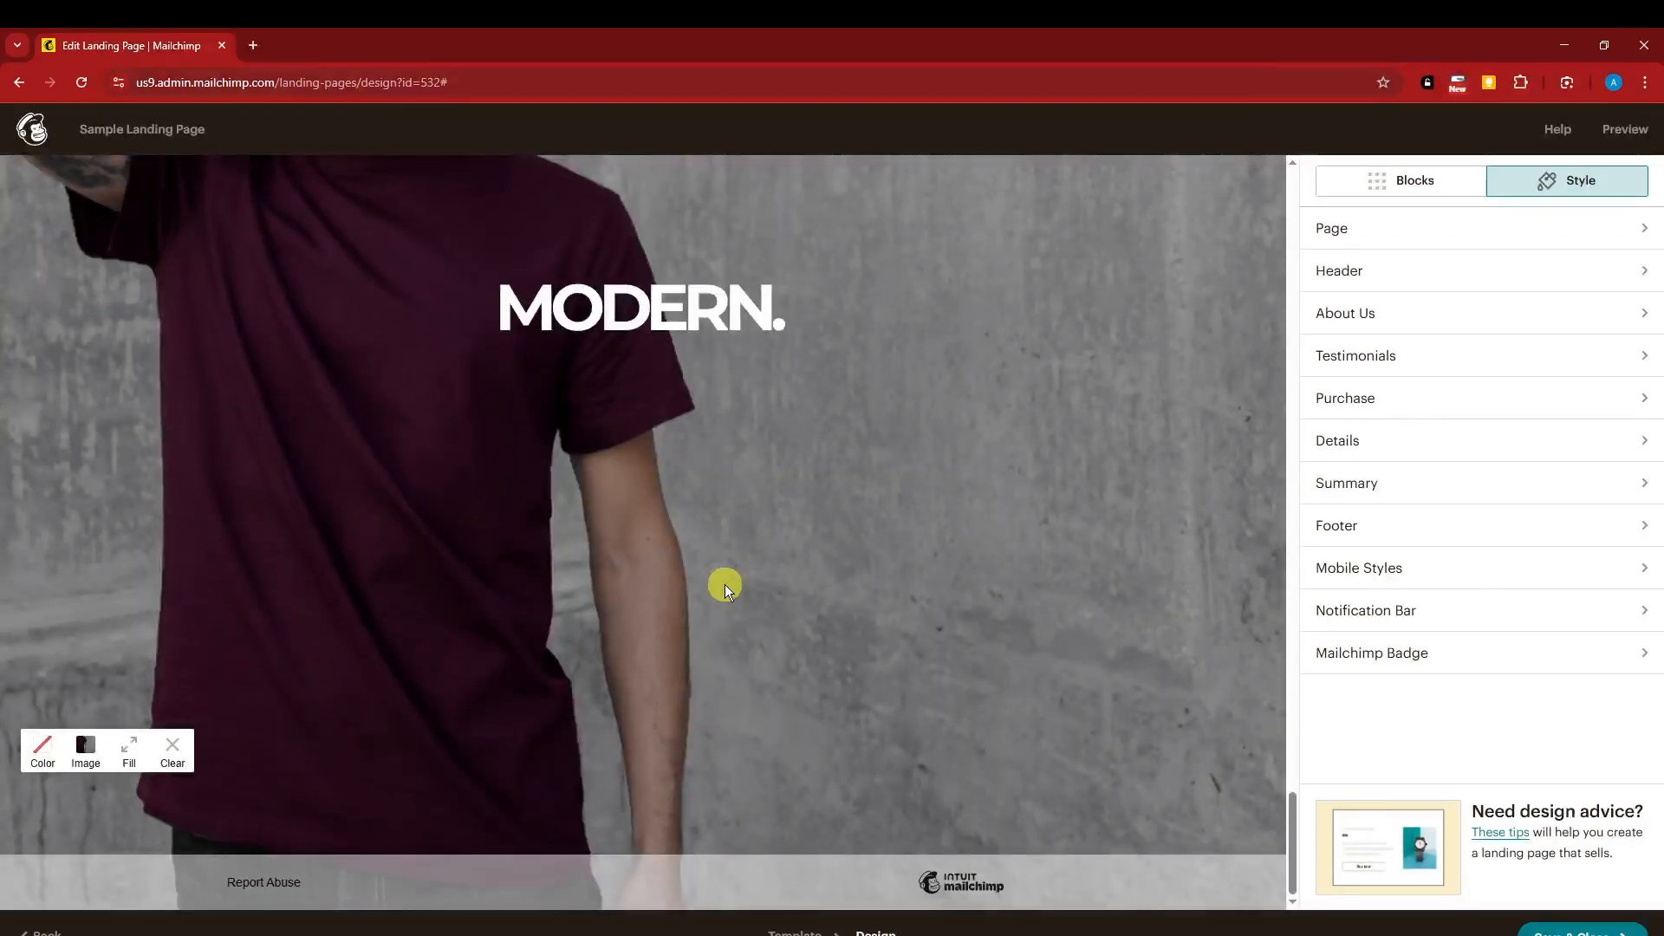
scroll(725, 584, up, 5)
drag(1289, 694, 1286, 851)
Open the footer's MODERN logo image block and examine its content settings.
mouse_move(975, 522)
scroll(728, 593, up, 10)
scroll(1283, 700, down, 10)
scroll(1000, 608, up, 1)
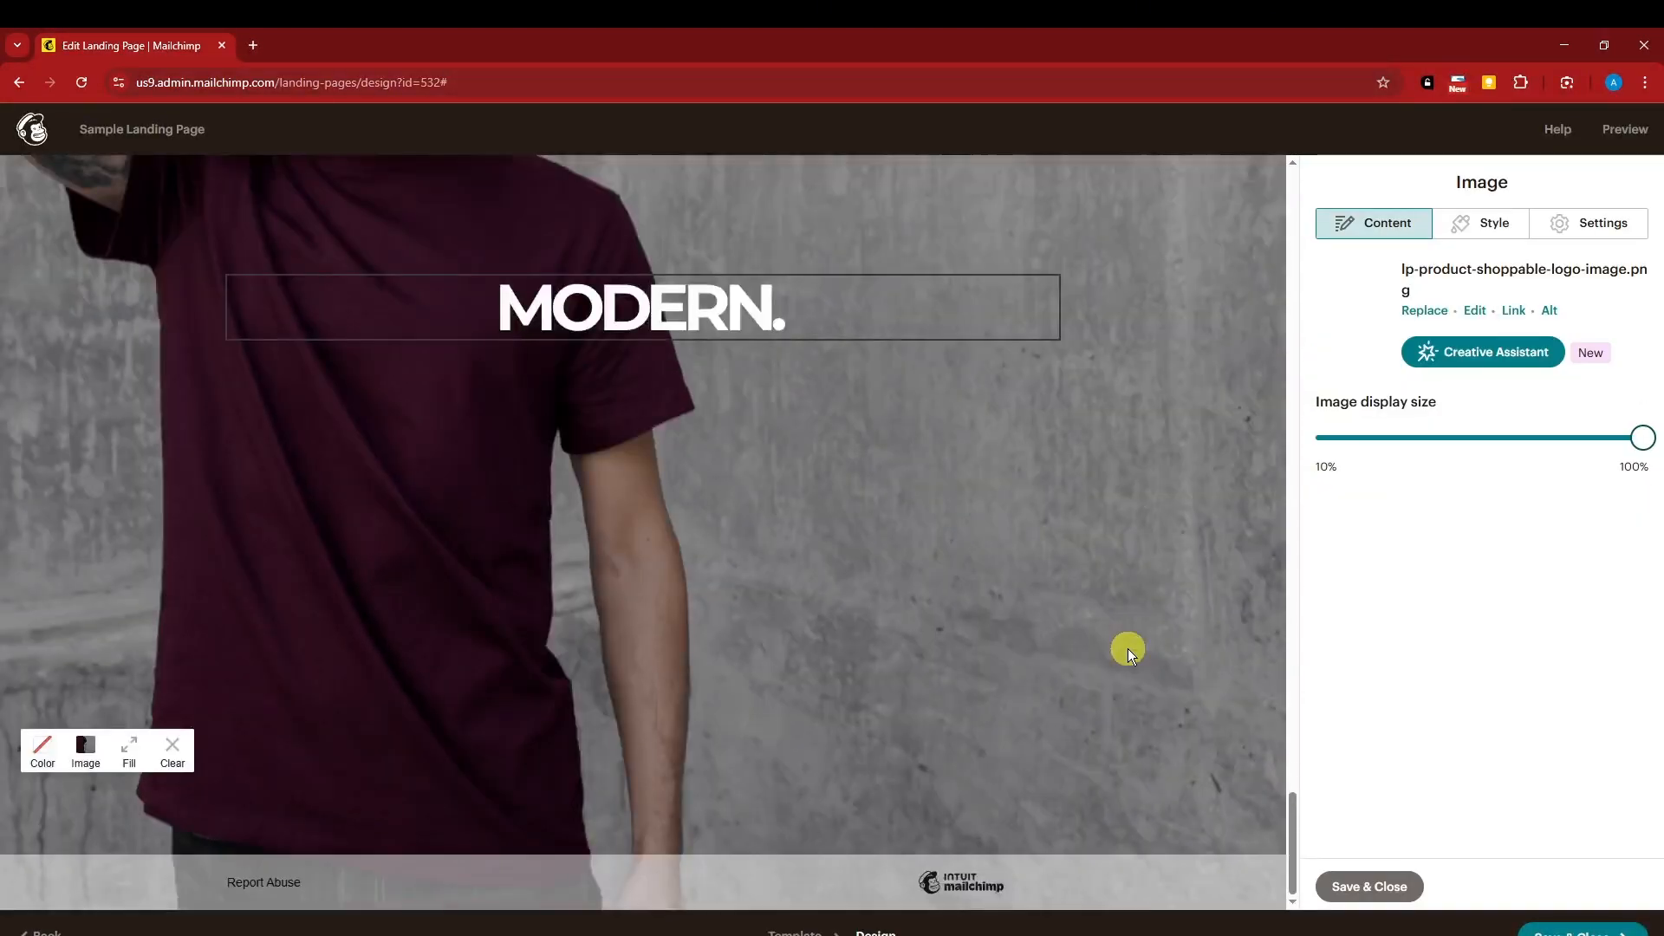
scroll(1128, 648, up, 2)
scroll(1129, 649, down, 2)
mouse_move(741, 336)
Replace the "Conscious, but comfortable" heading text with "FIX MY TECH".
scroll(726, 539, up, 10)
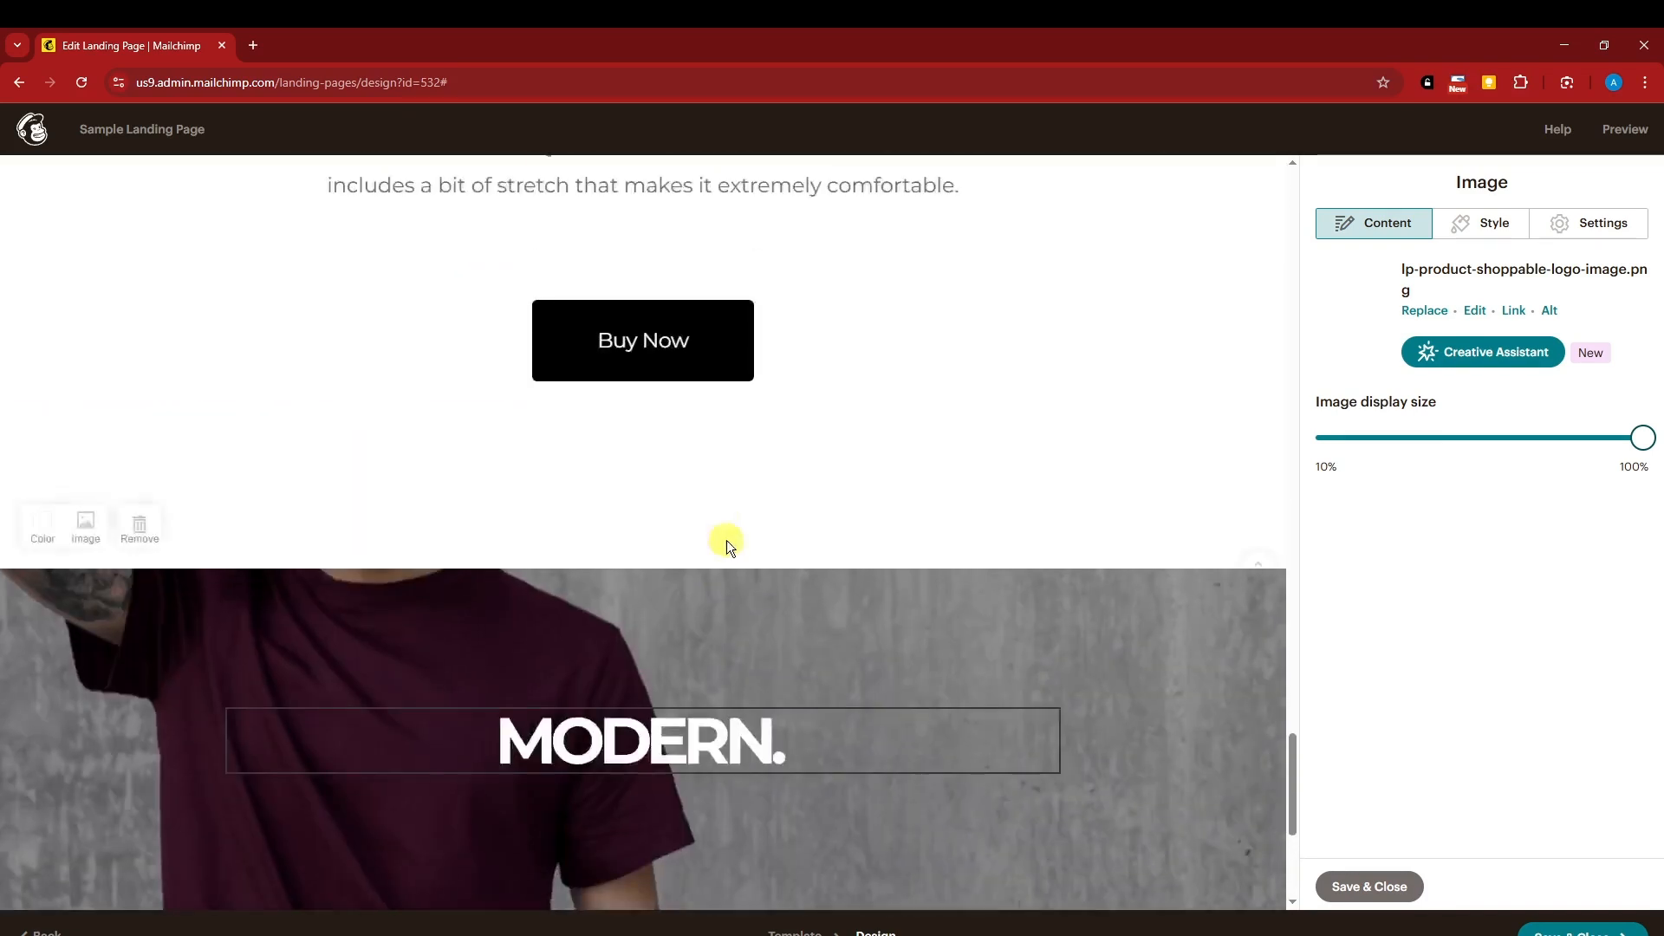
scroll(709, 561, down, 2)
click(770, 342)
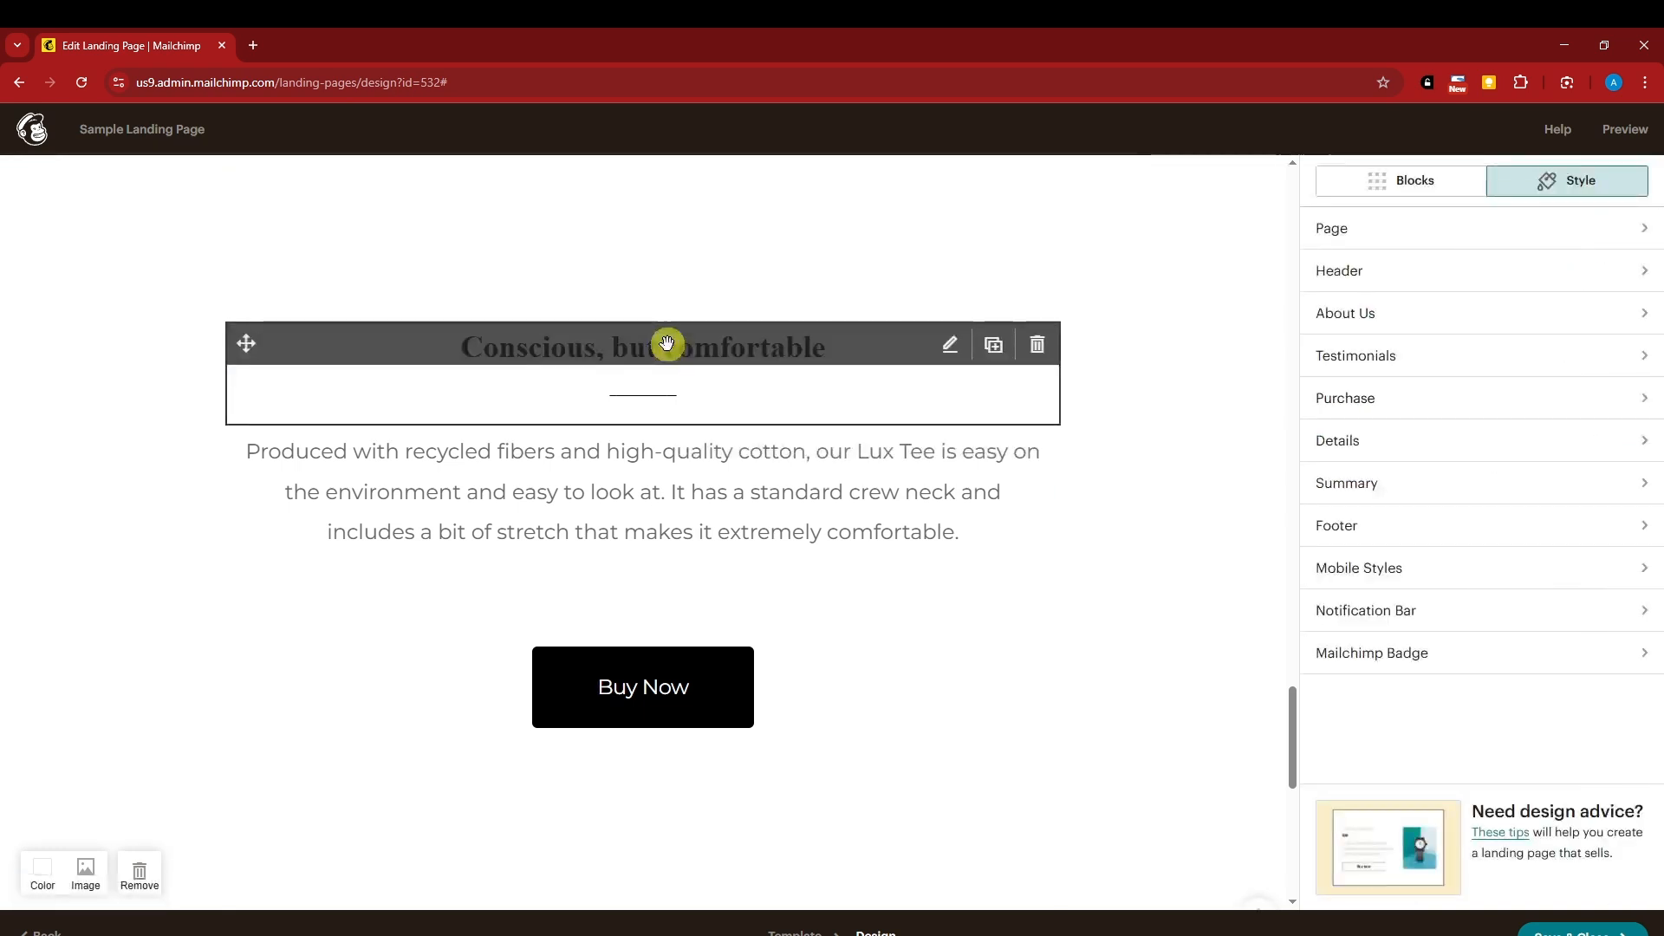
drag(1583, 370, 1307, 368)
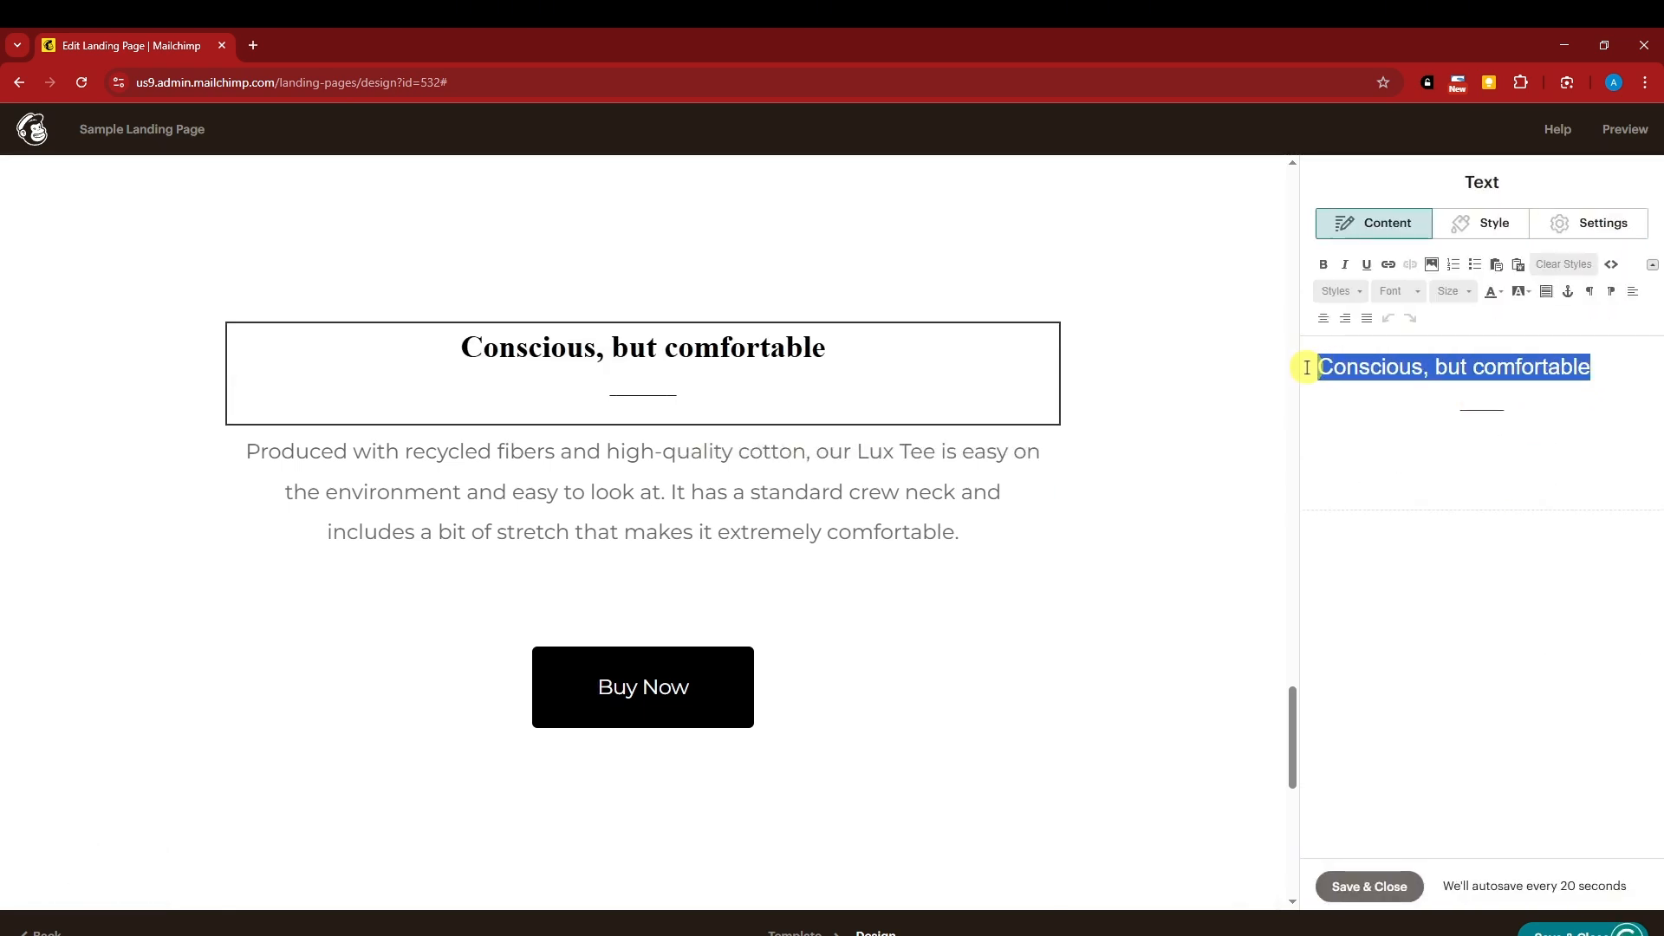
text(FIX MY TECH)
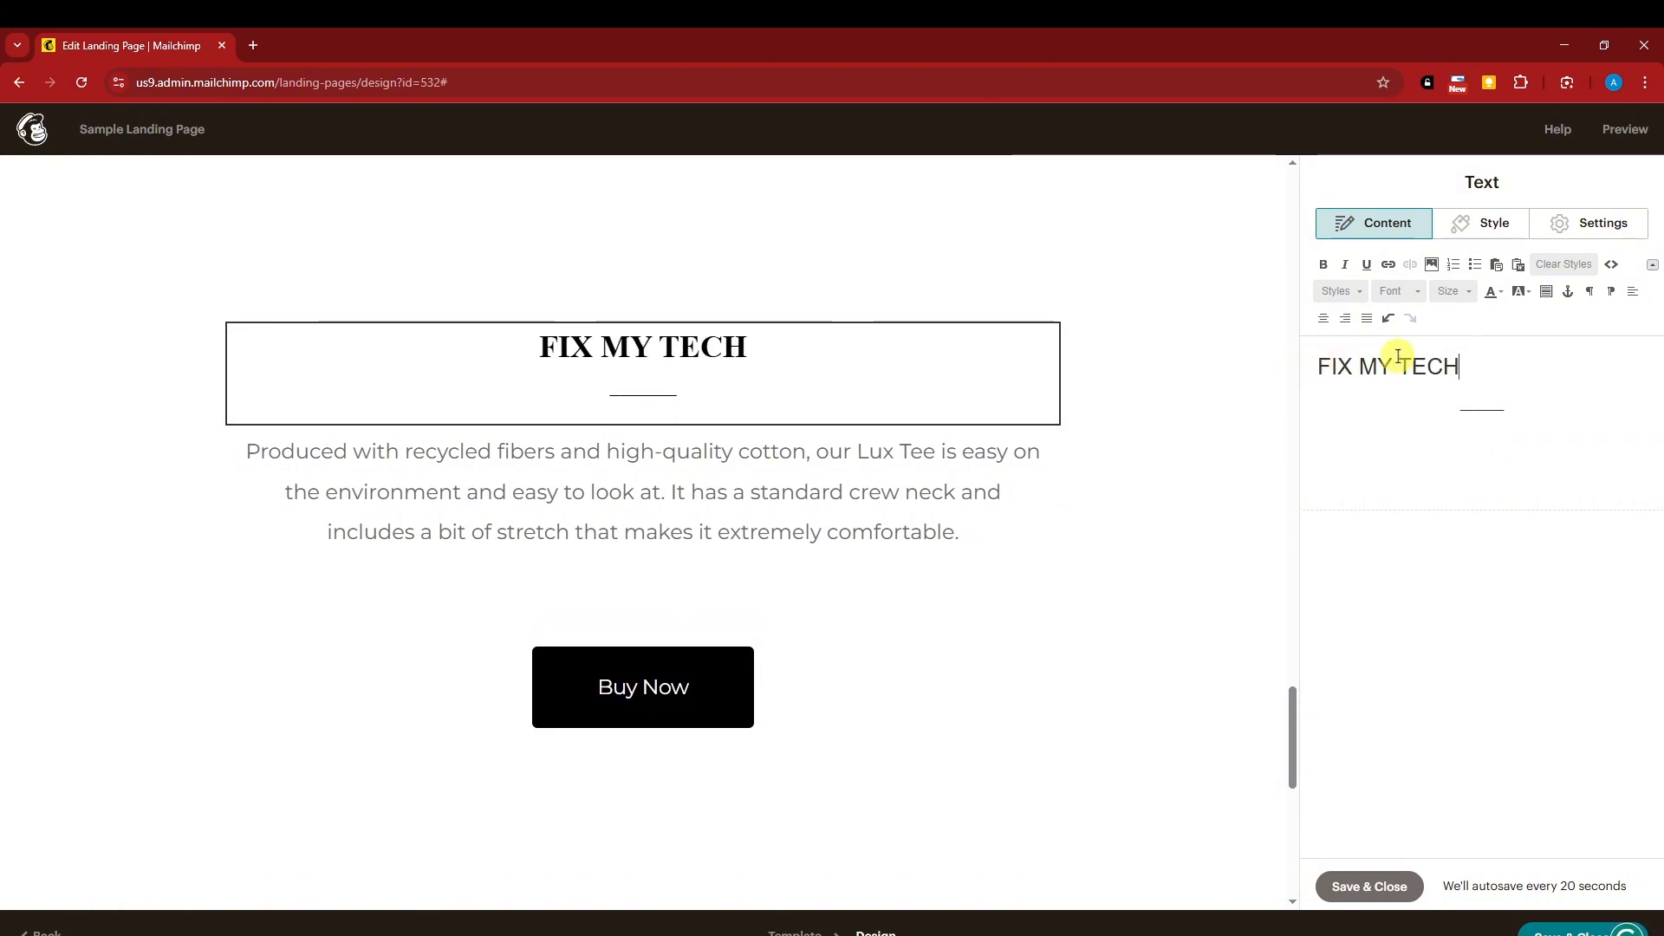
Browse the block styles offered for the FIX MY TECH heading without applying one.
click(1343, 291)
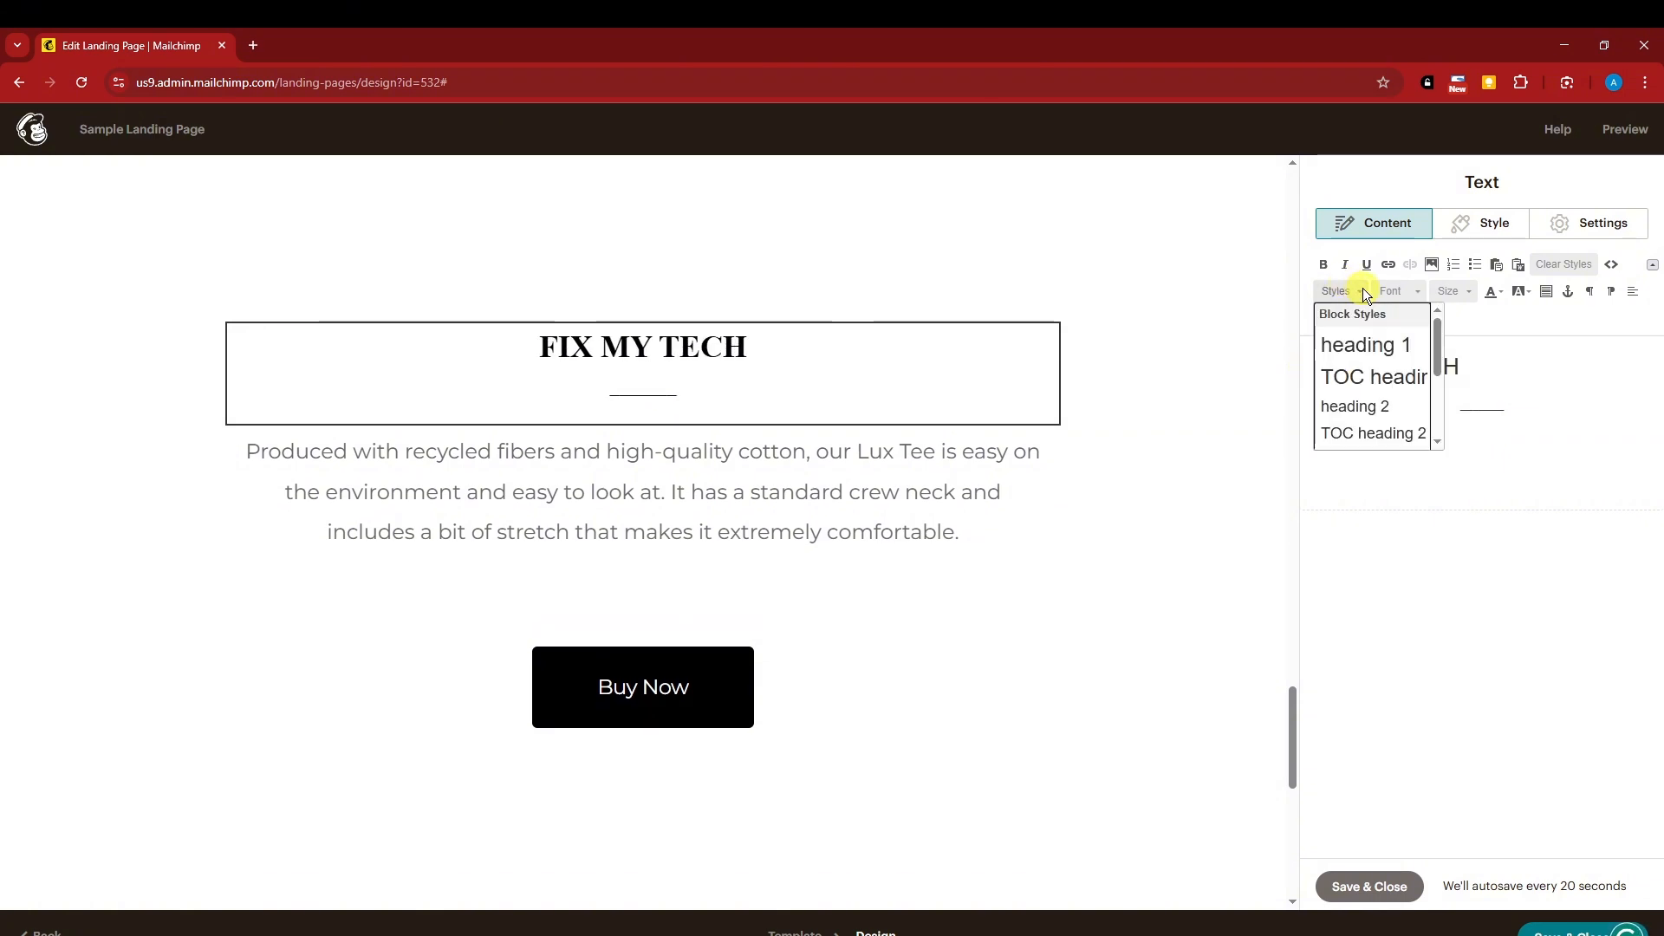
scroll(1382, 393, down, 3)
click(1376, 387)
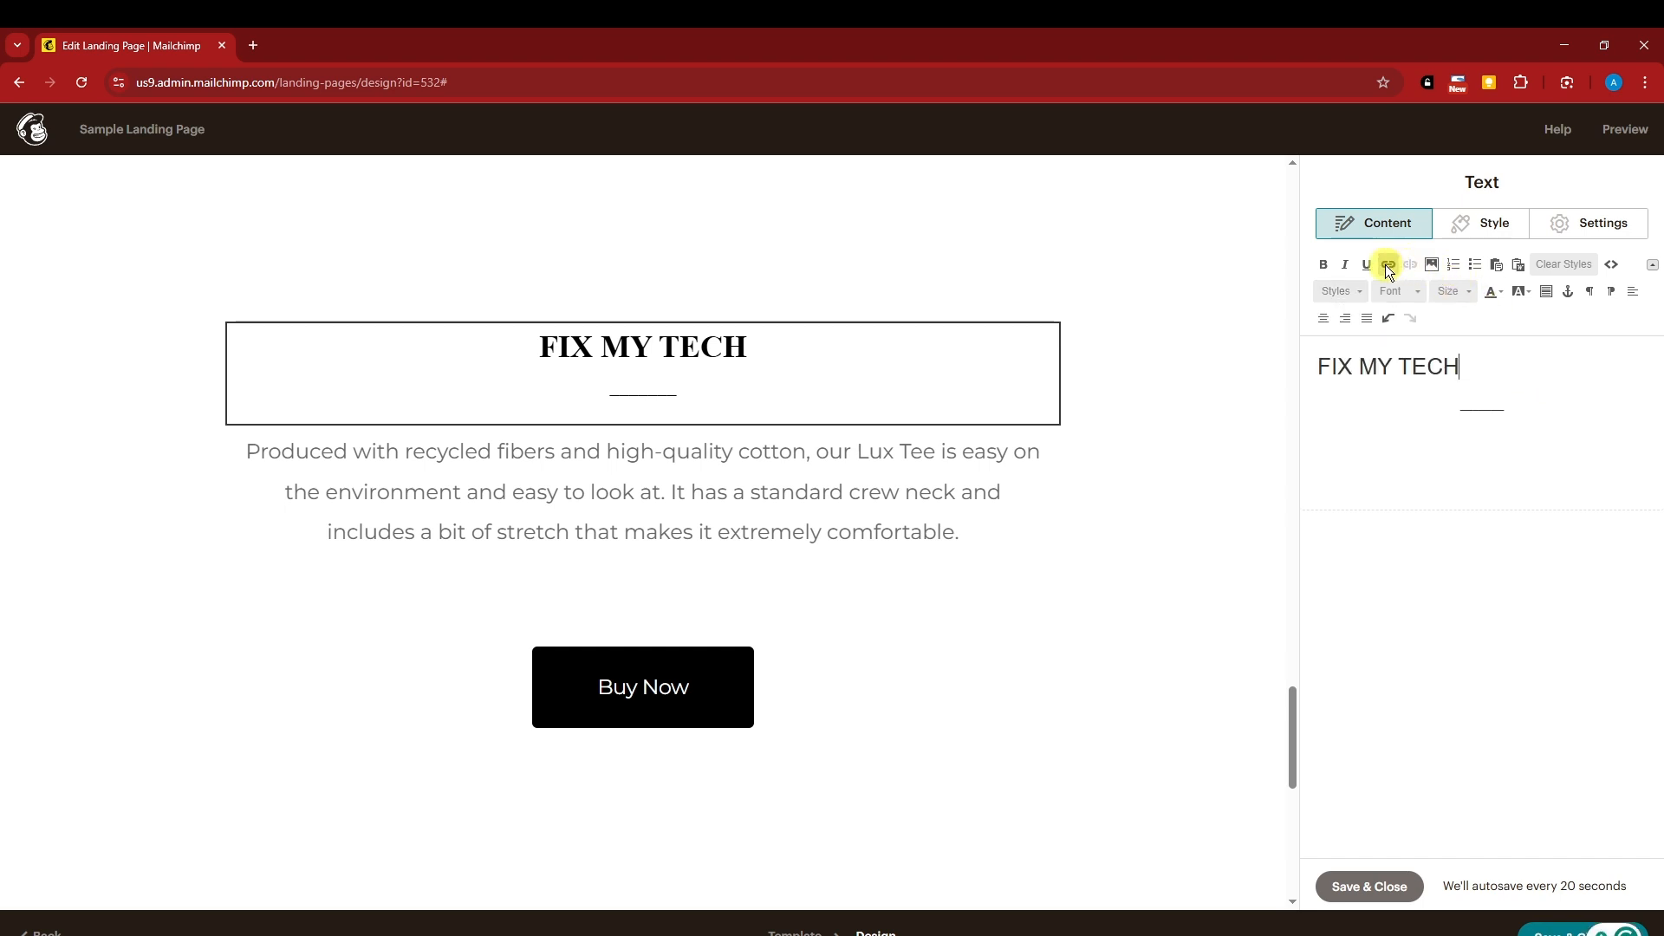
Set the FIX MY TECH text block's font to Verdana, then save and close the block.
click(1464, 223)
click(1452, 381)
scroll(1418, 509, down, 5)
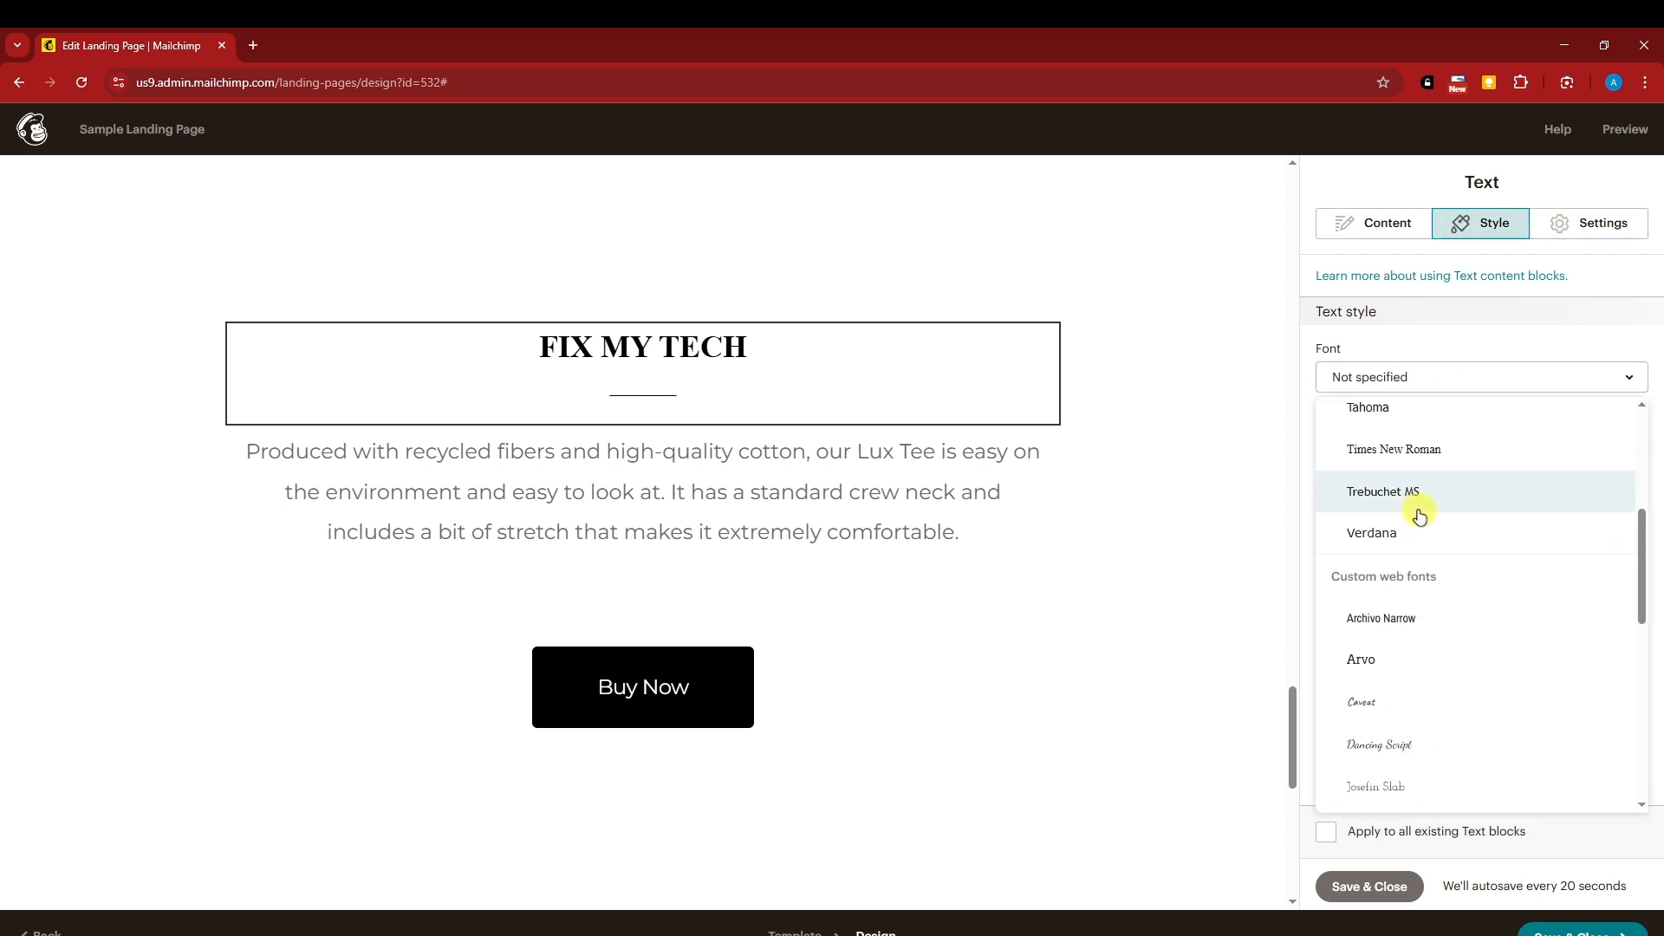
scroll(1393, 483, up, 2)
click(1387, 446)
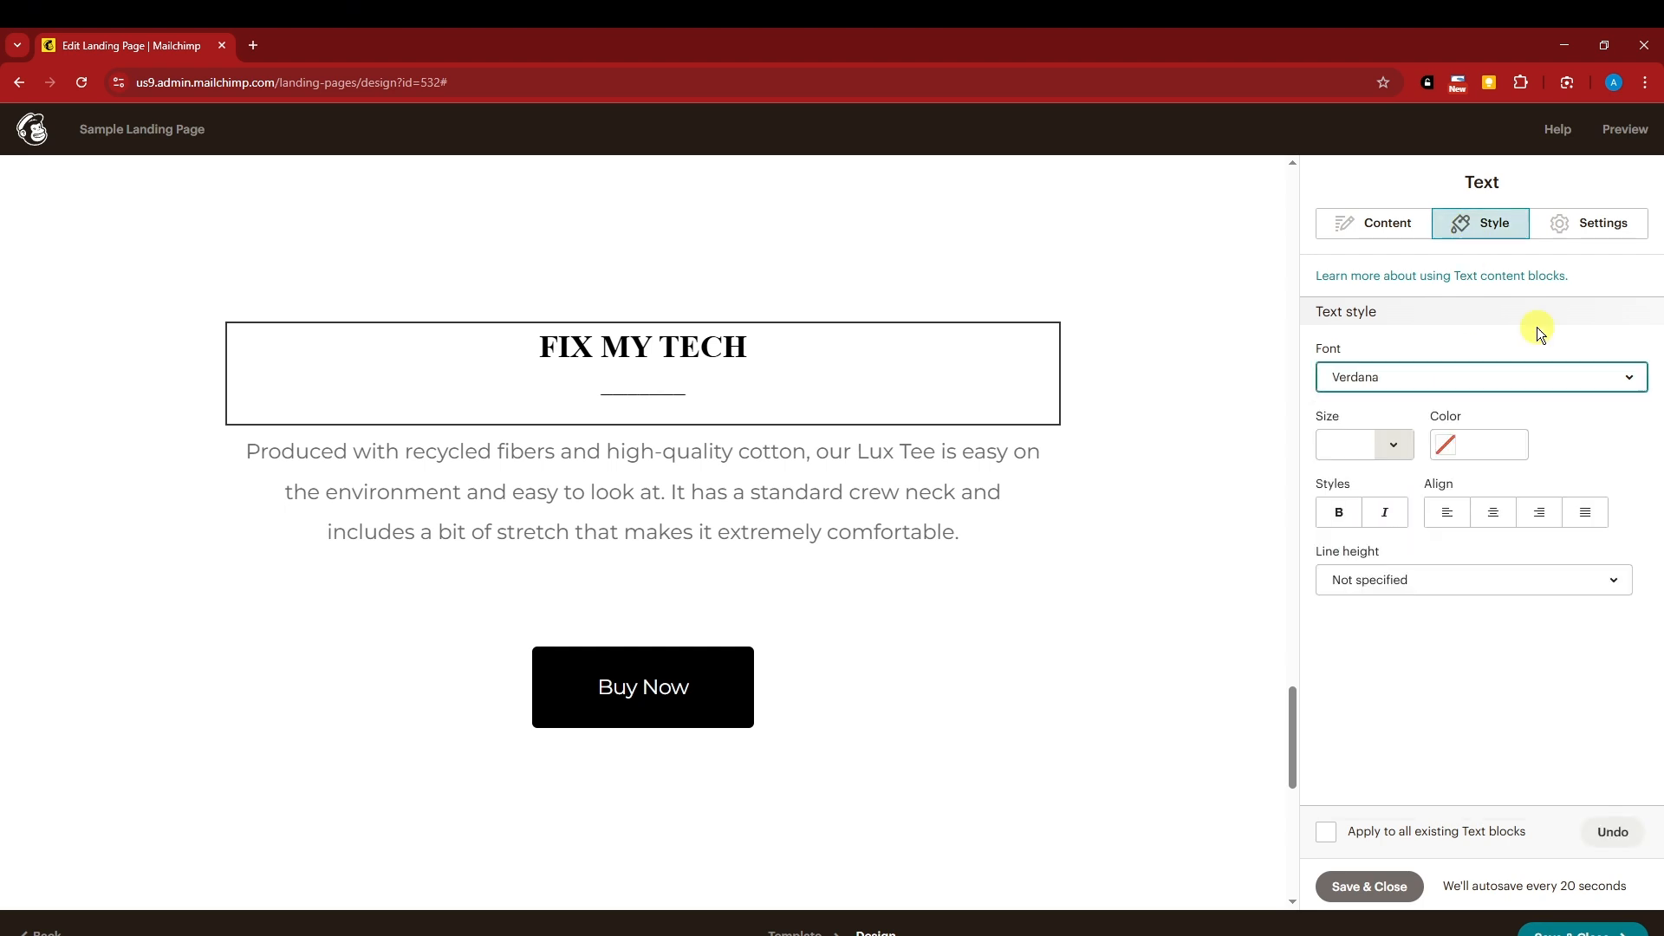
click(1598, 320)
click(1619, 382)
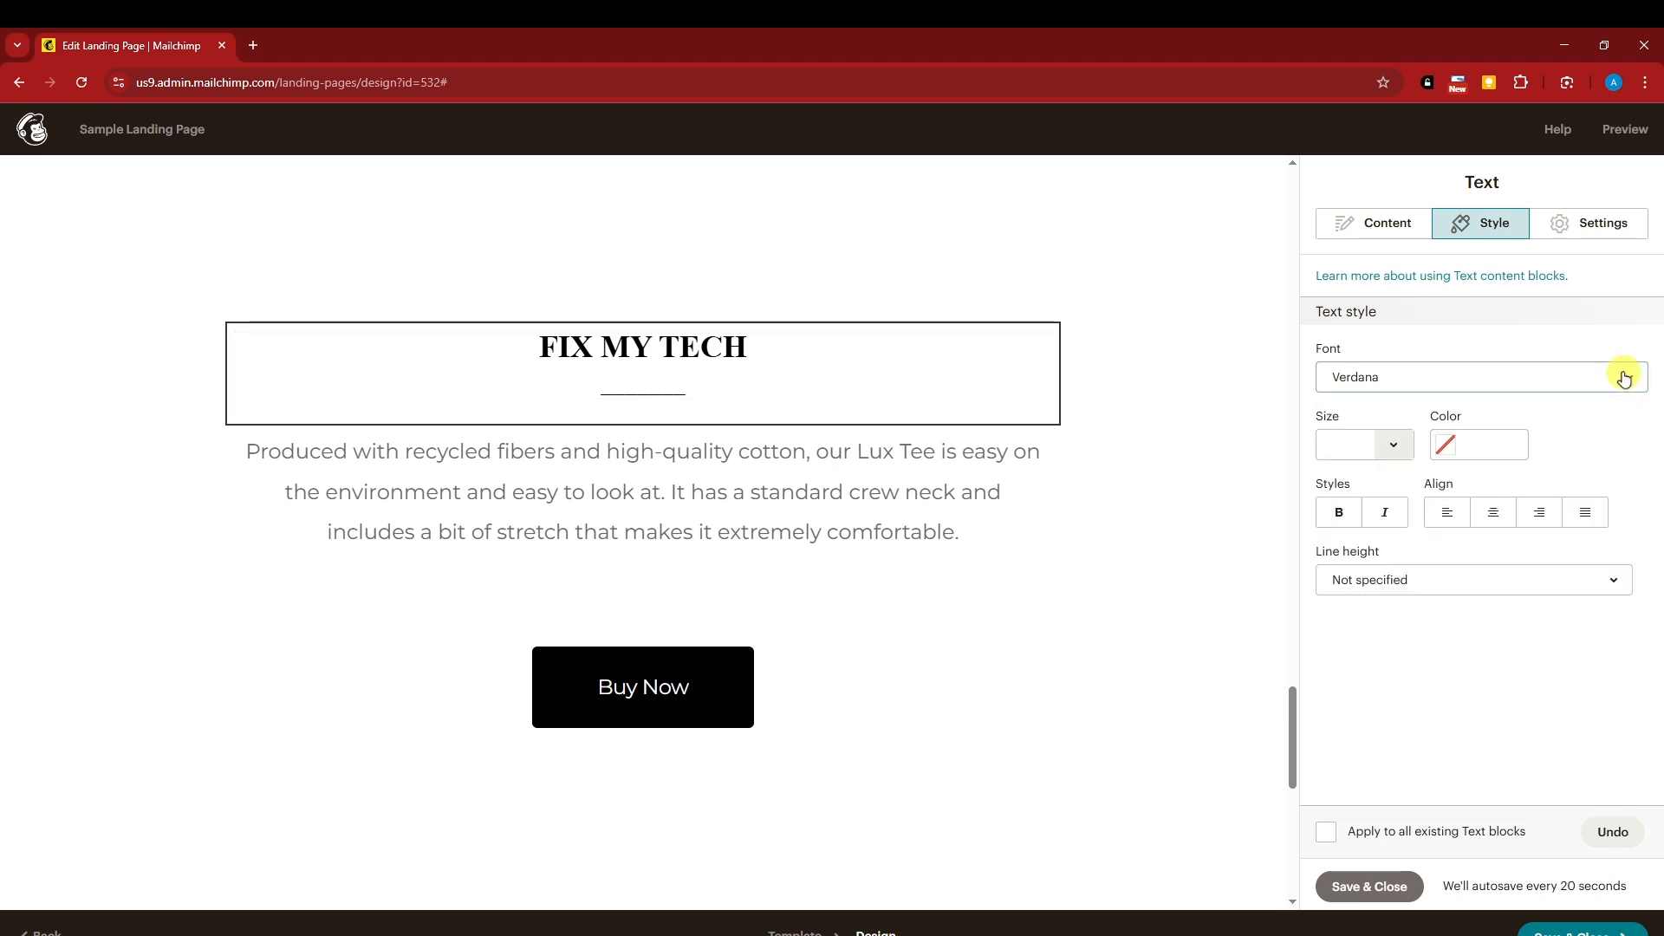
click(1570, 224)
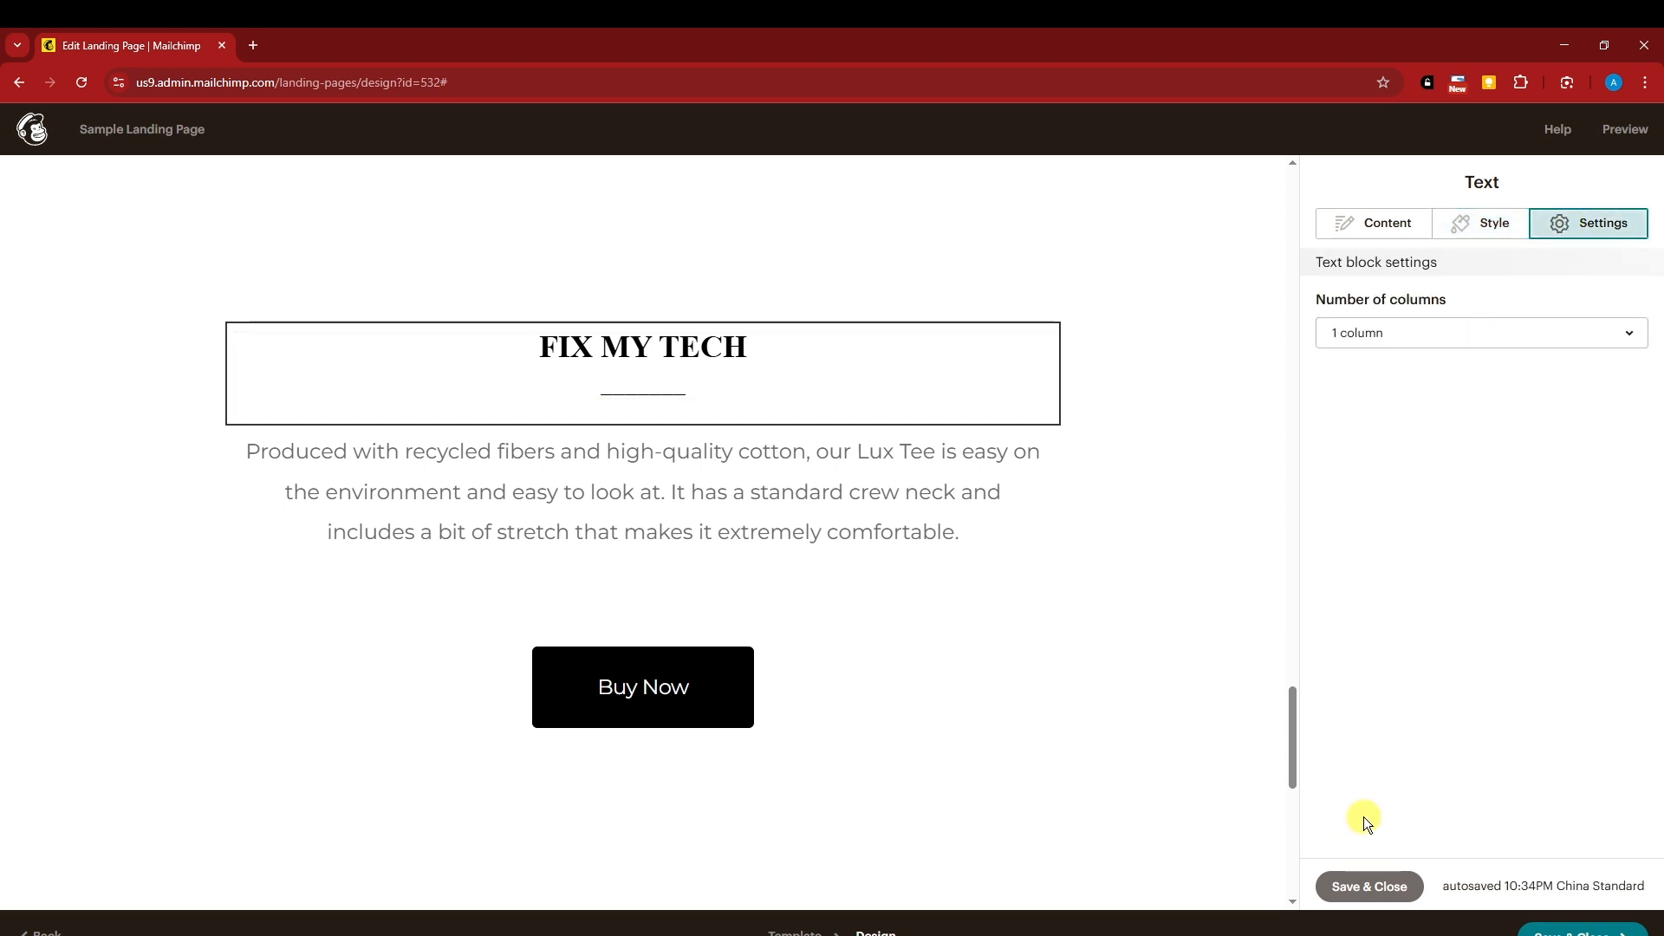
click(1373, 885)
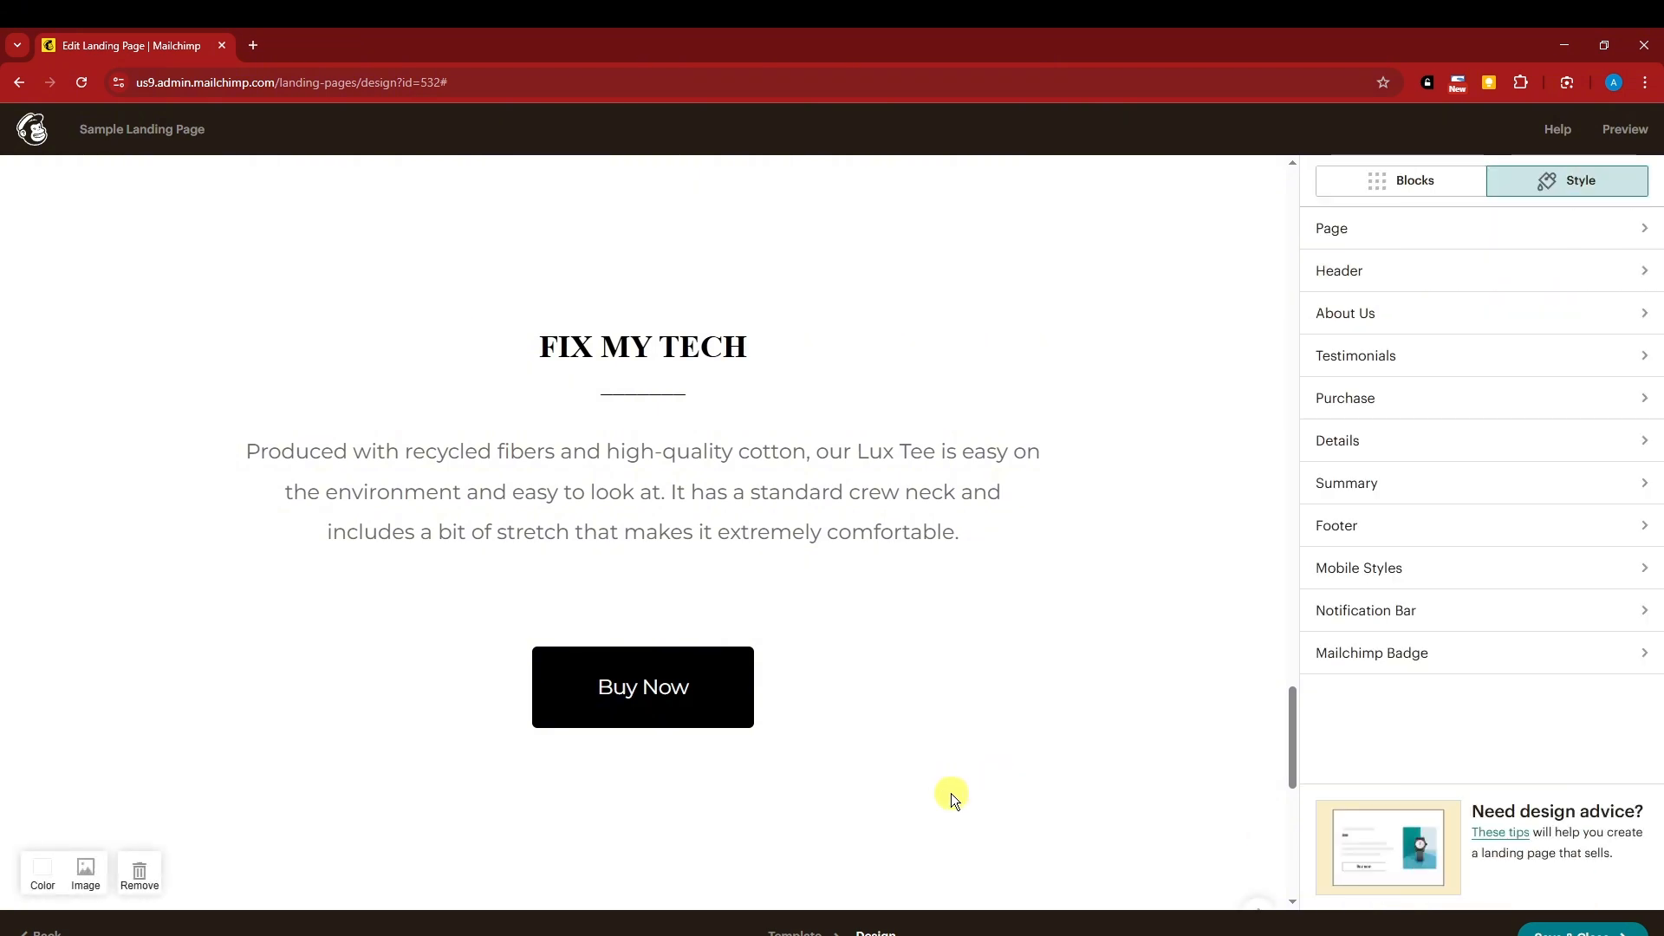
Toggle the fill of the footer's background image and clear the image.
scroll(951, 791, down, 9)
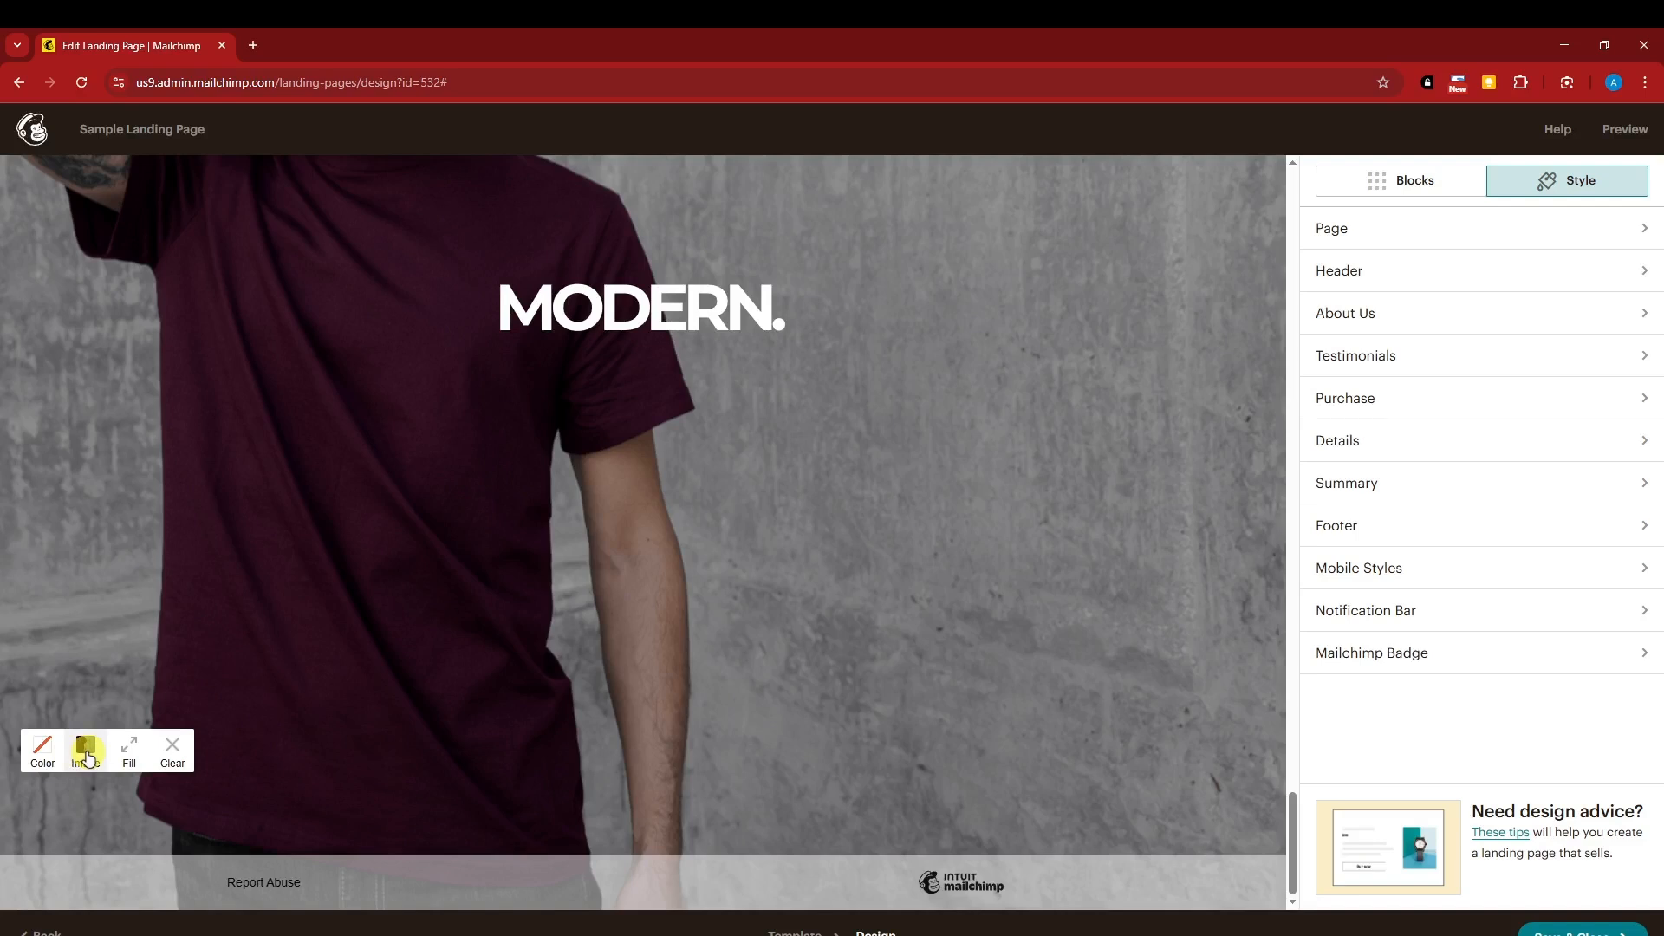
click(126, 753)
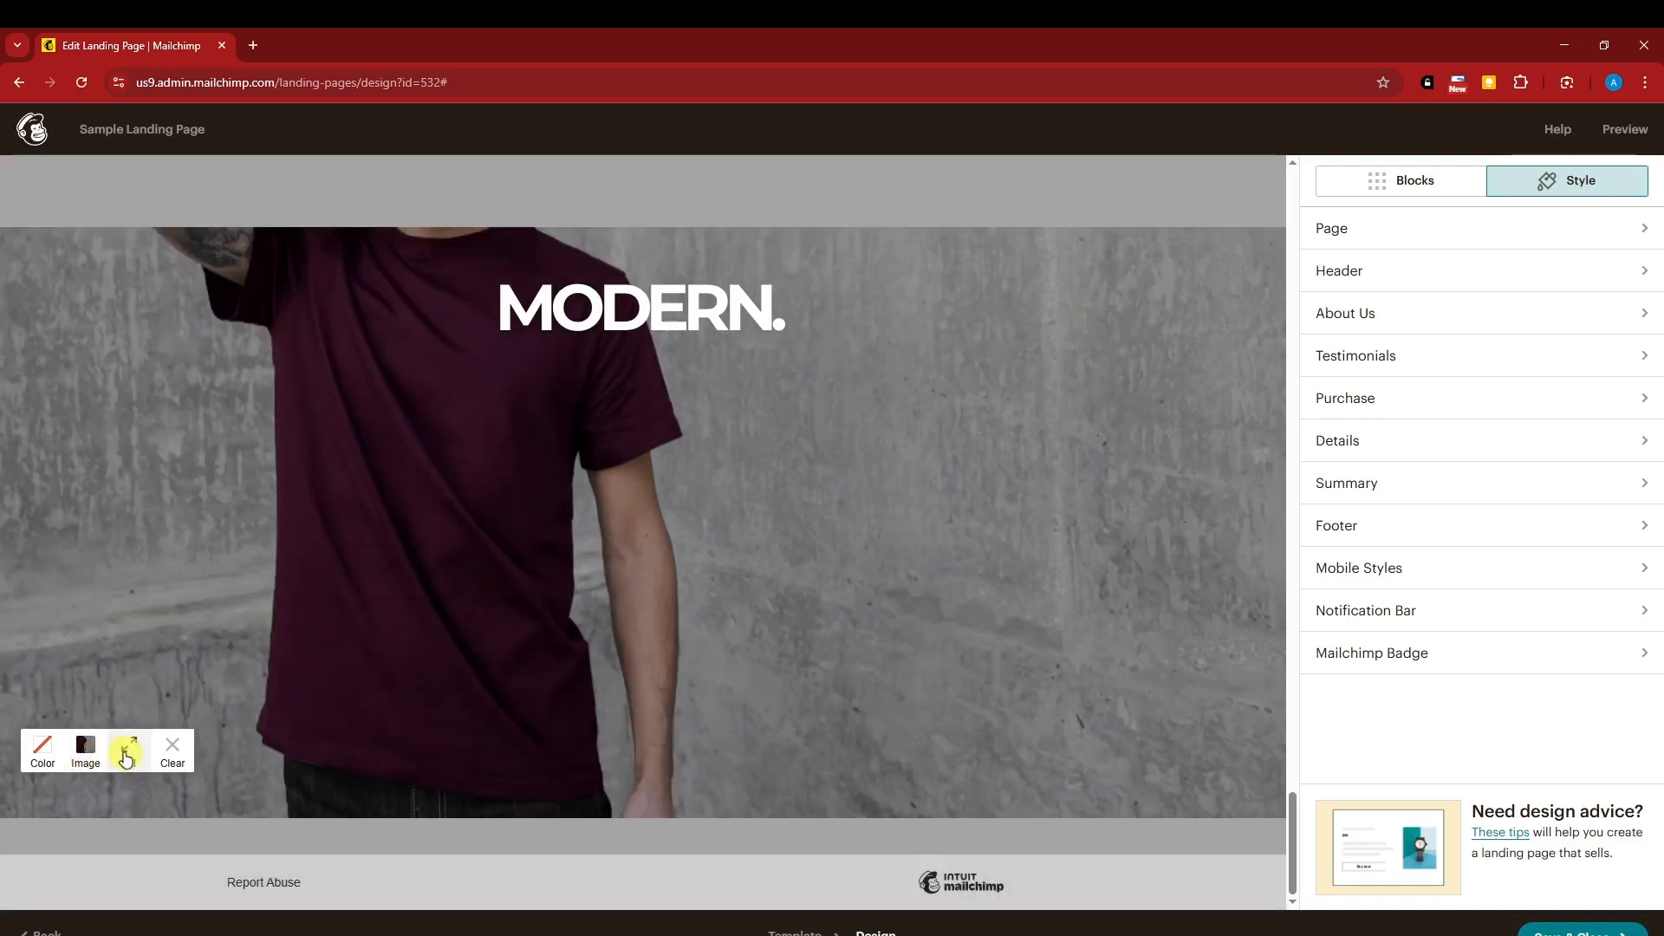
click(172, 749)
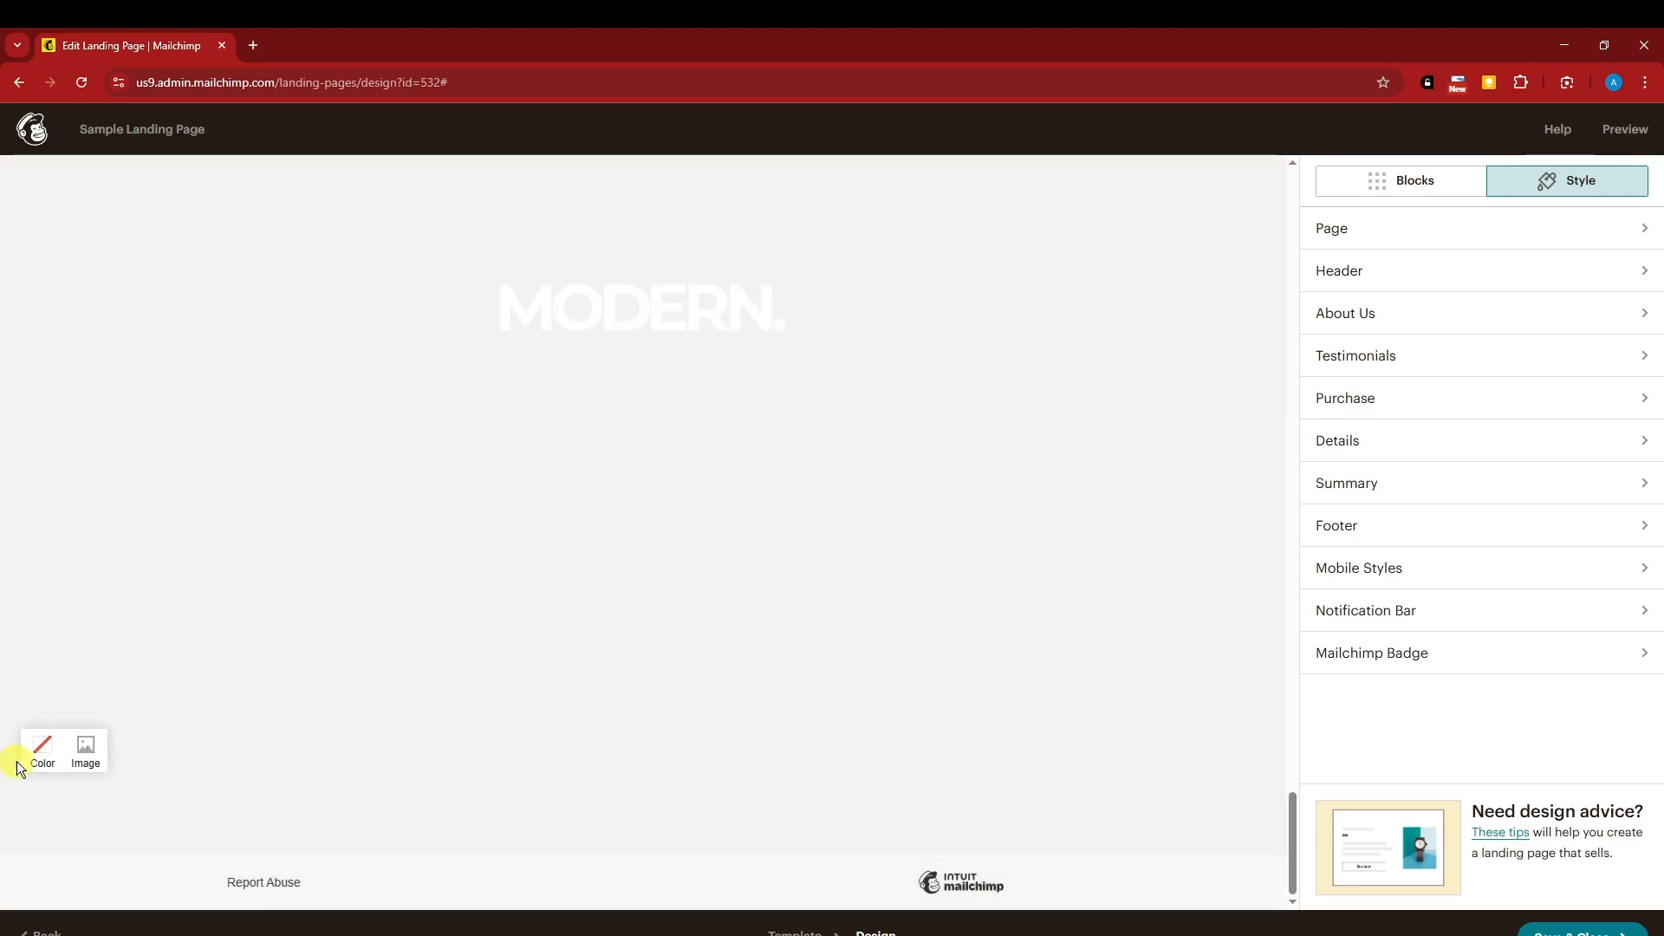
click(86, 749)
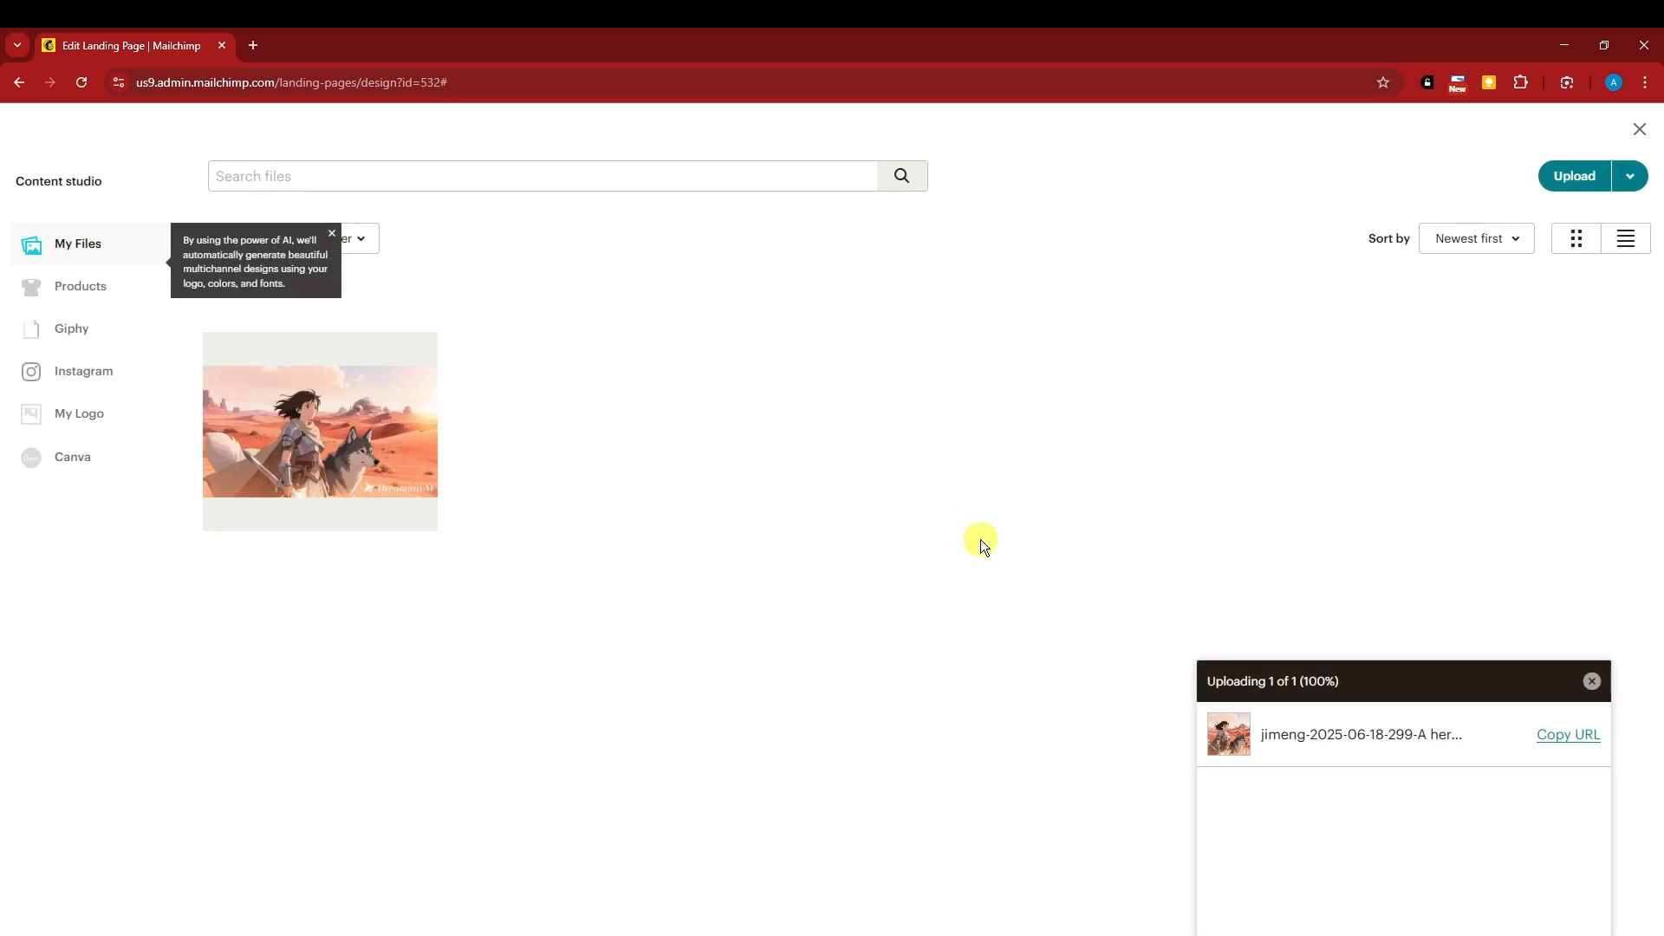
click(301, 454)
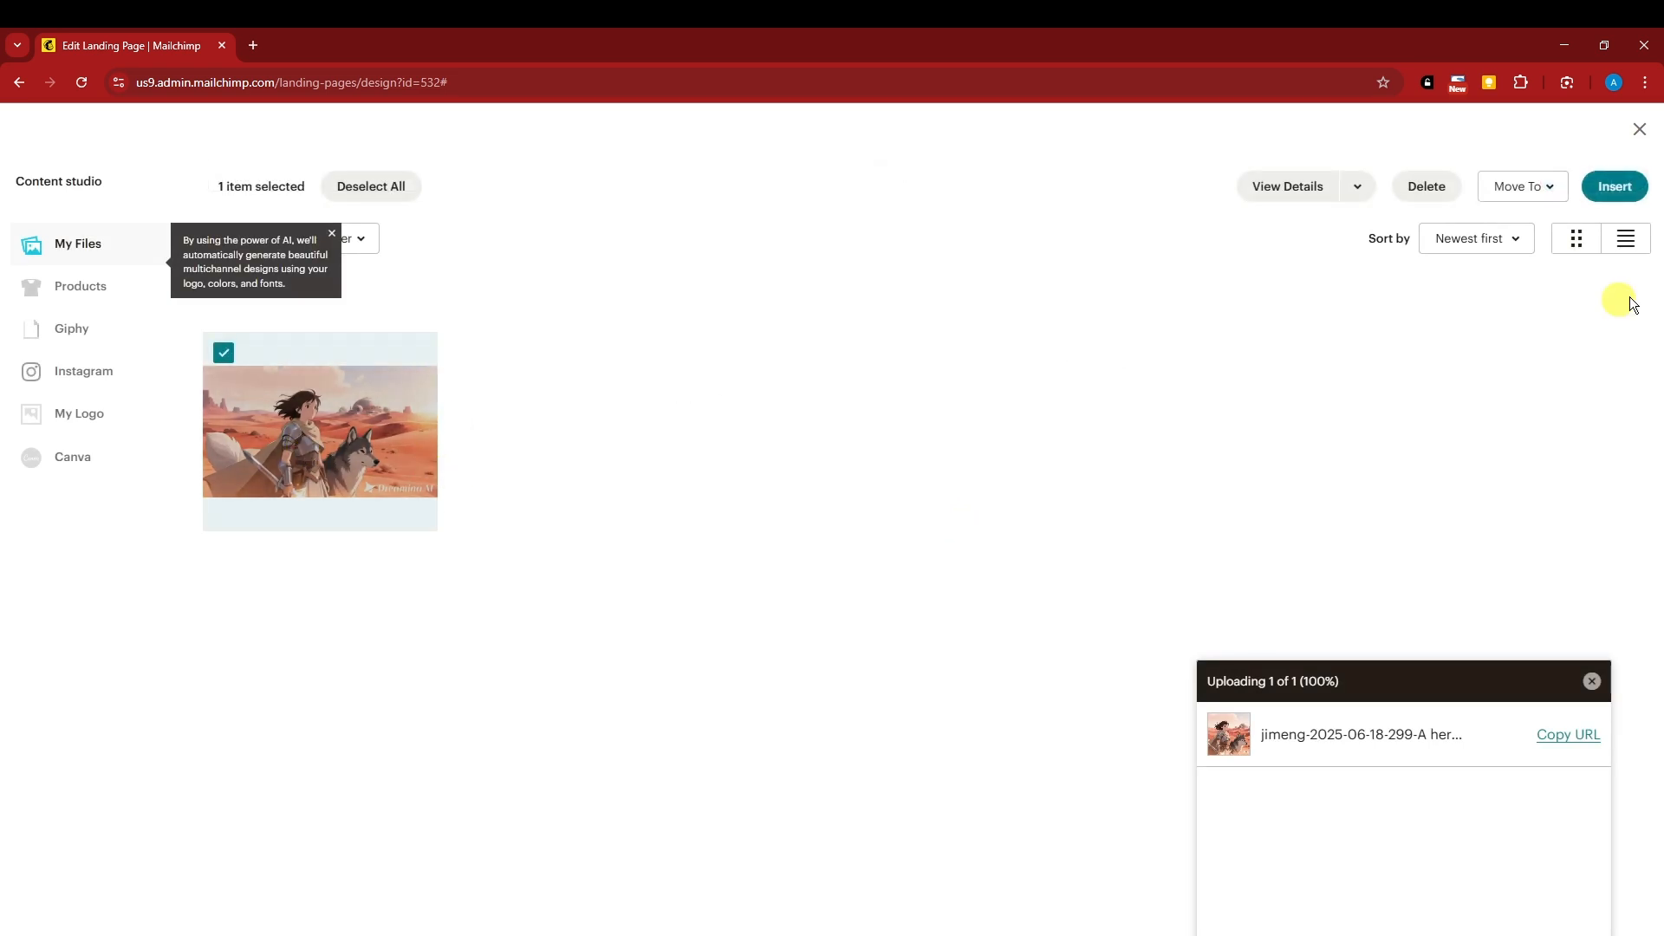
click(1608, 192)
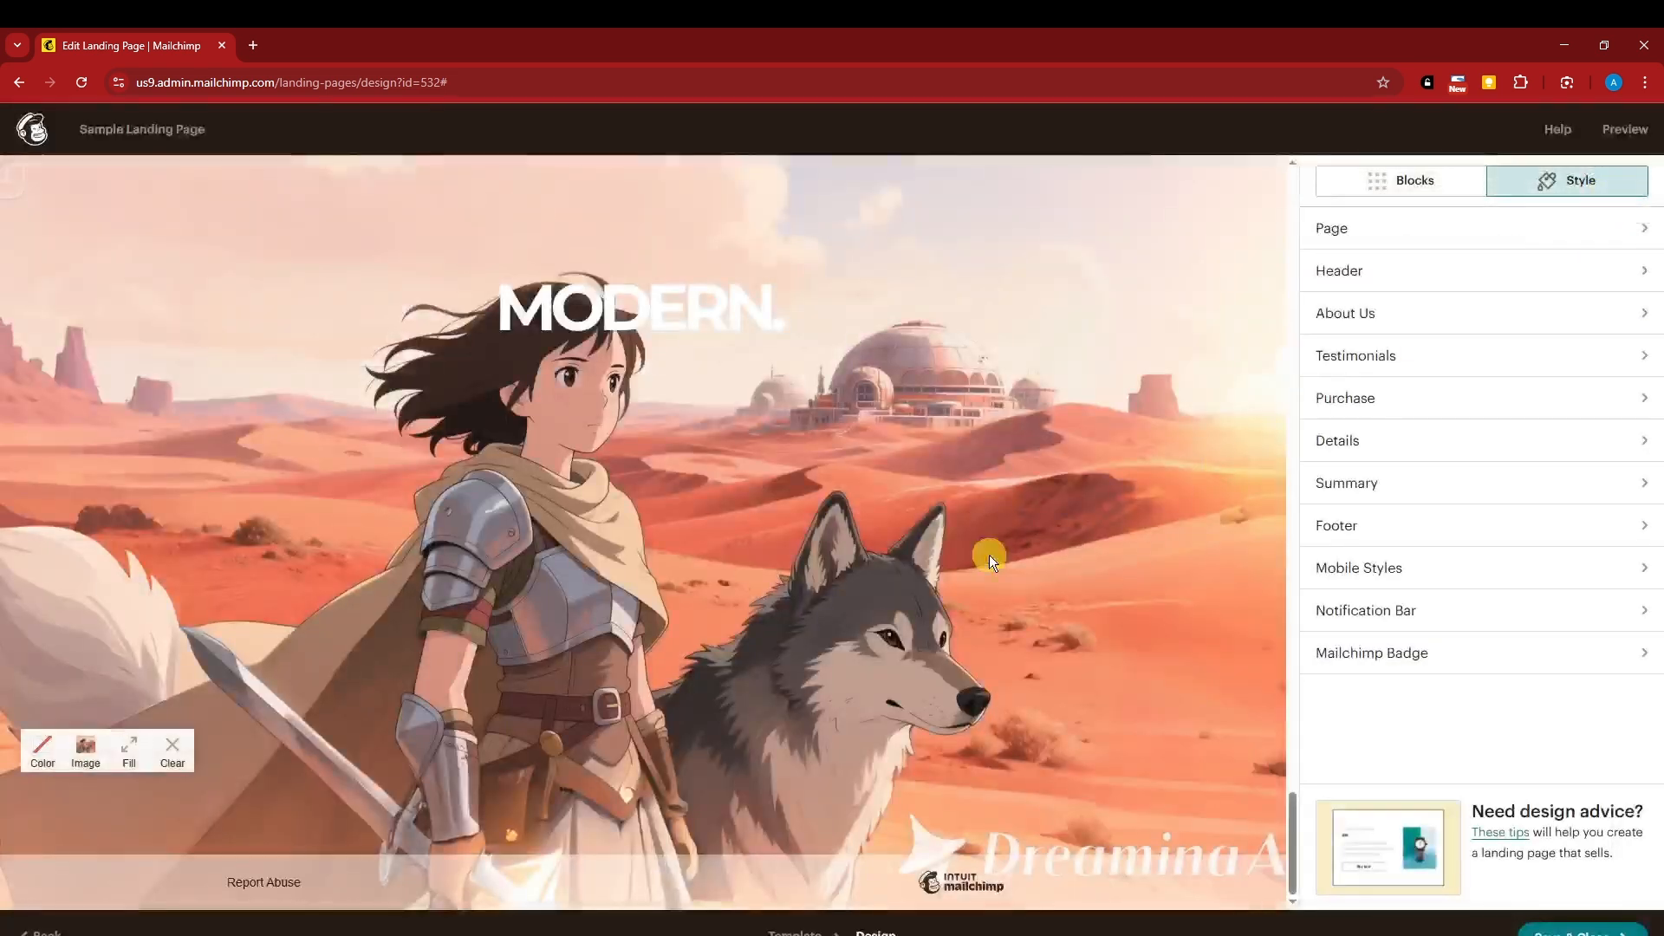
Show the available content blocks and review the page from the footer back up to the header.
scroll(1040, 572, down, 10)
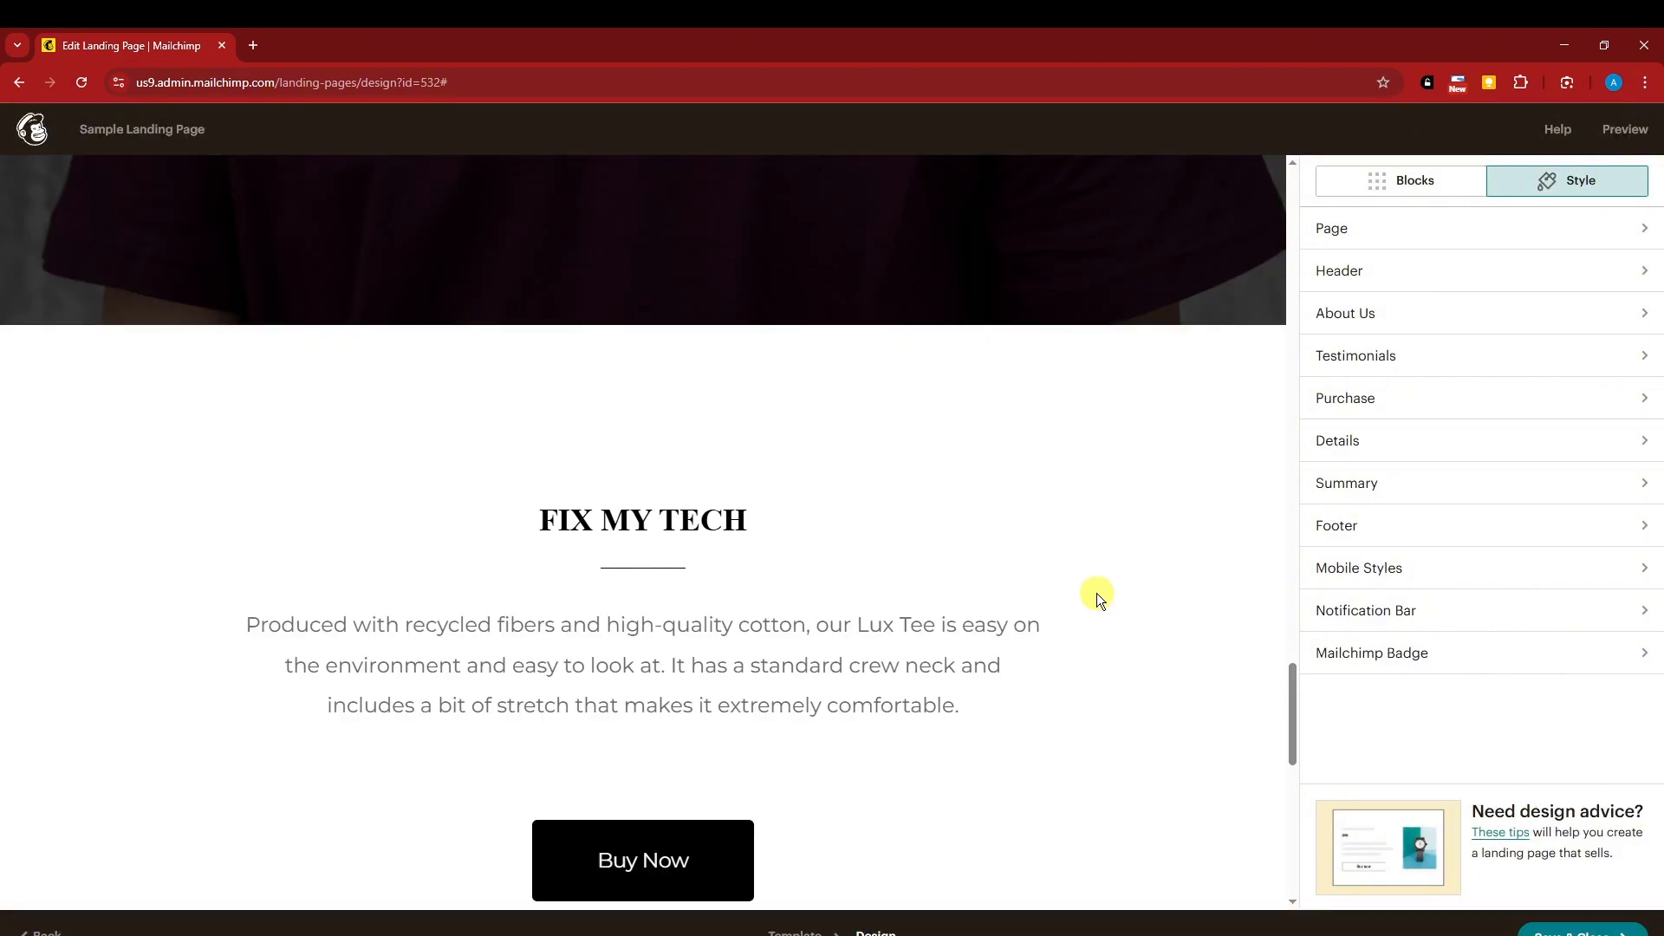
click(1387, 177)
scroll(1146, 420, down, 15)
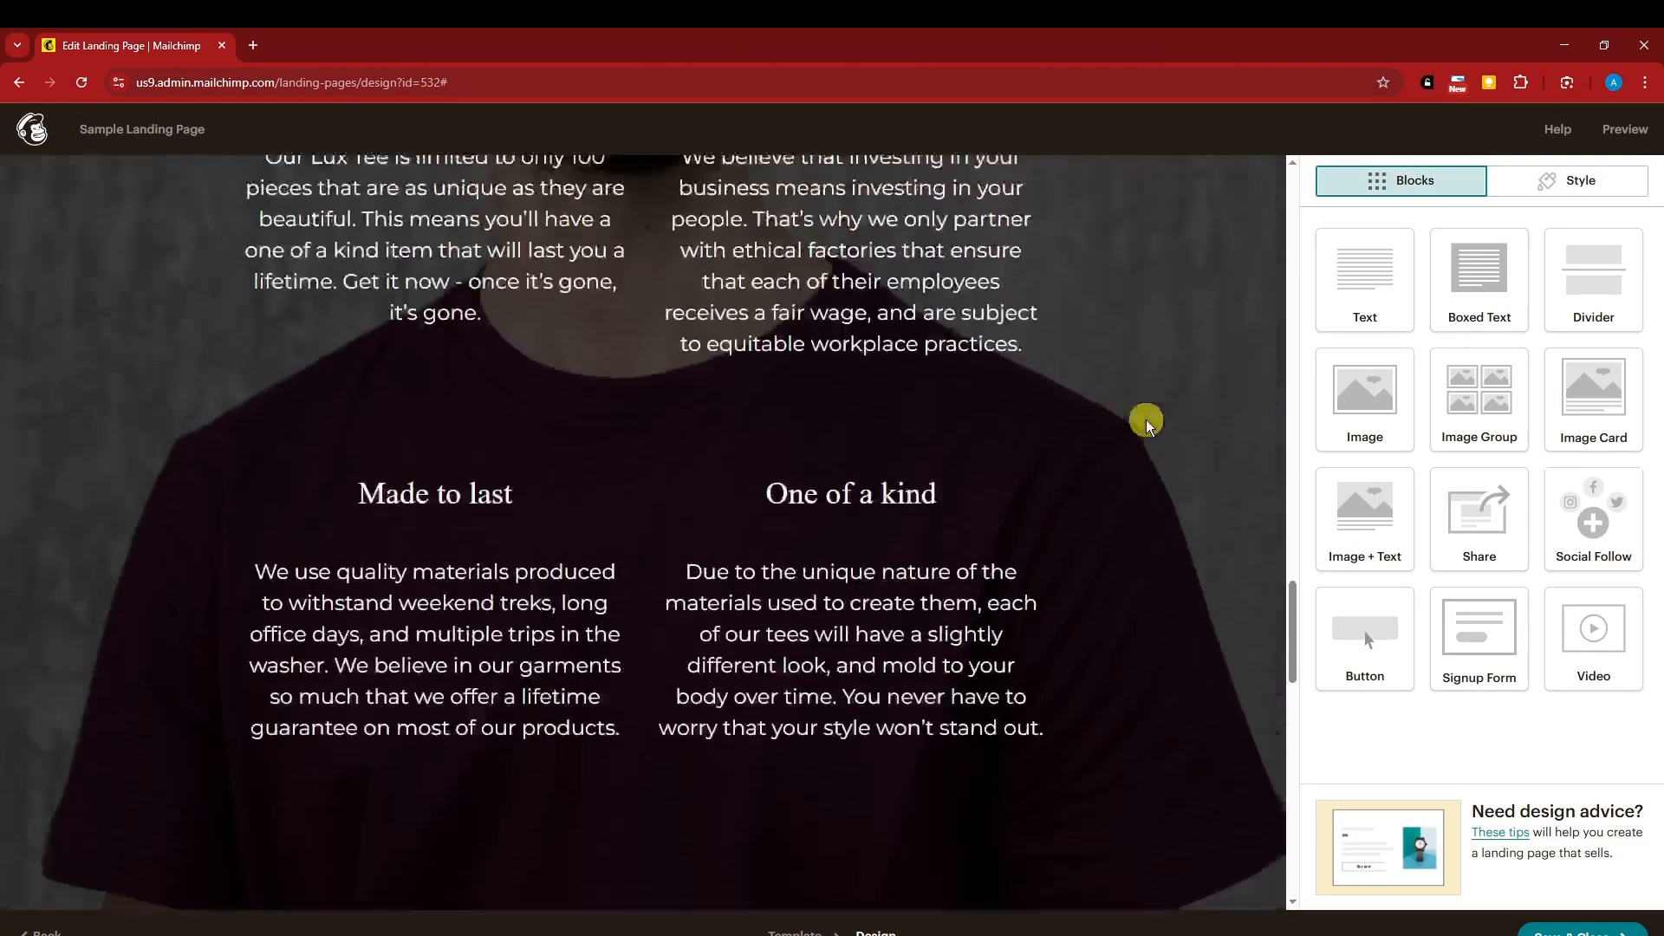
scroll(1143, 429, up, 7)
scroll(1142, 429, up, 10)
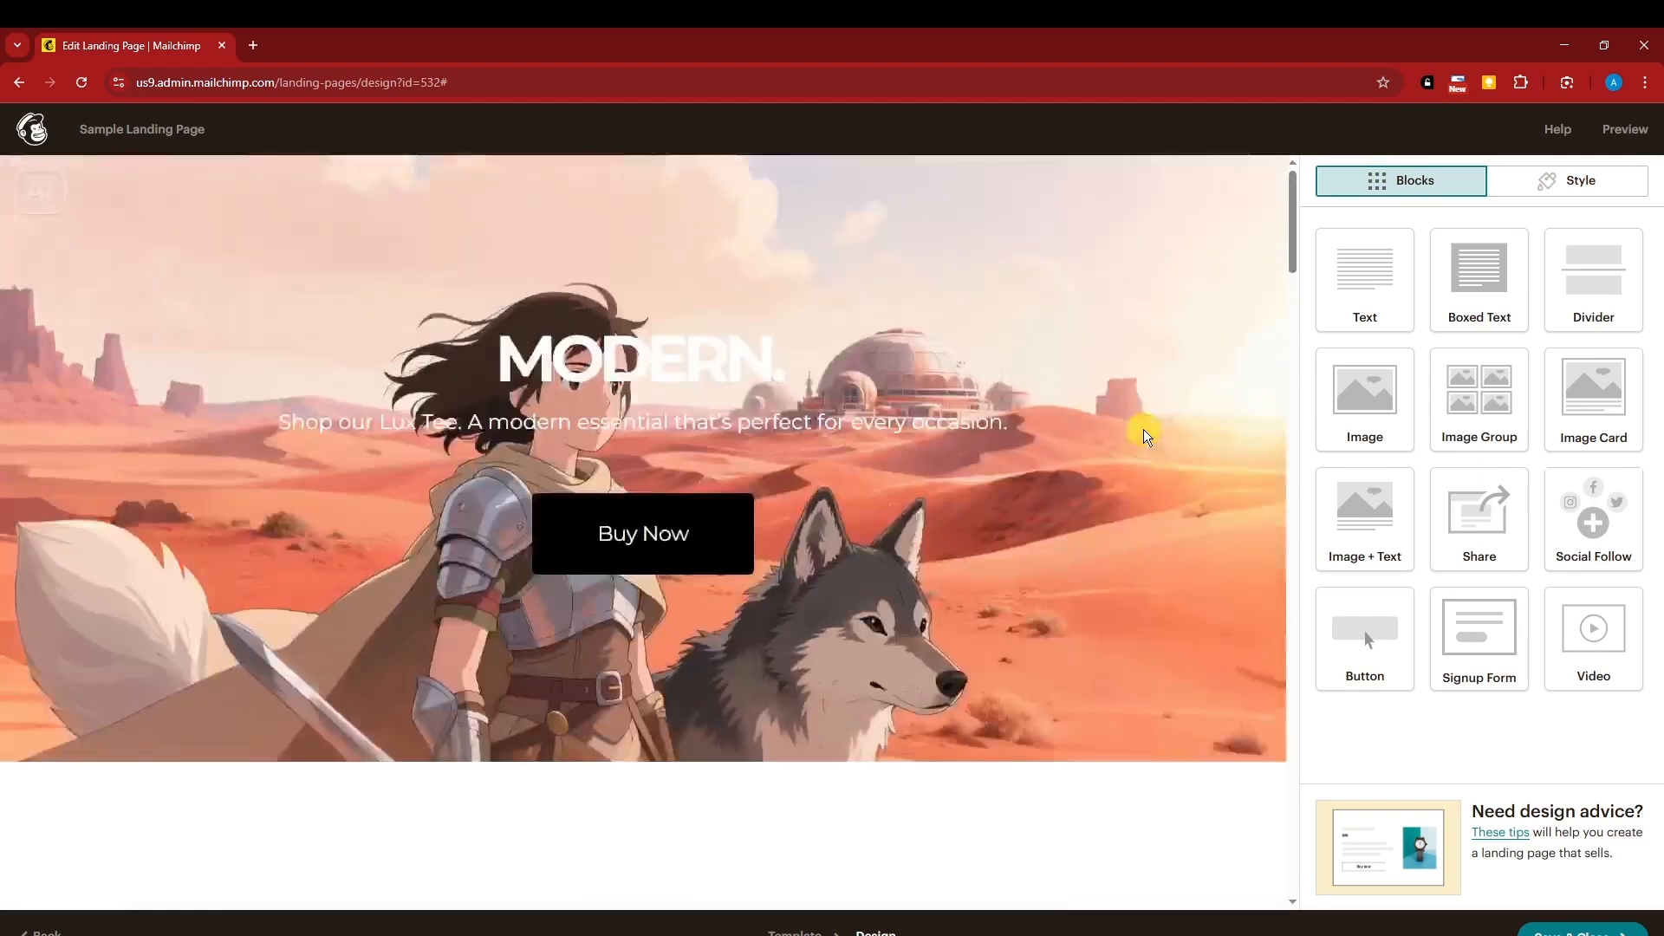
Try to adjust the bottom spacing of the header section with the warrior woman background.
scroll(1148, 450, down, 4)
mouse_move(663, 402)
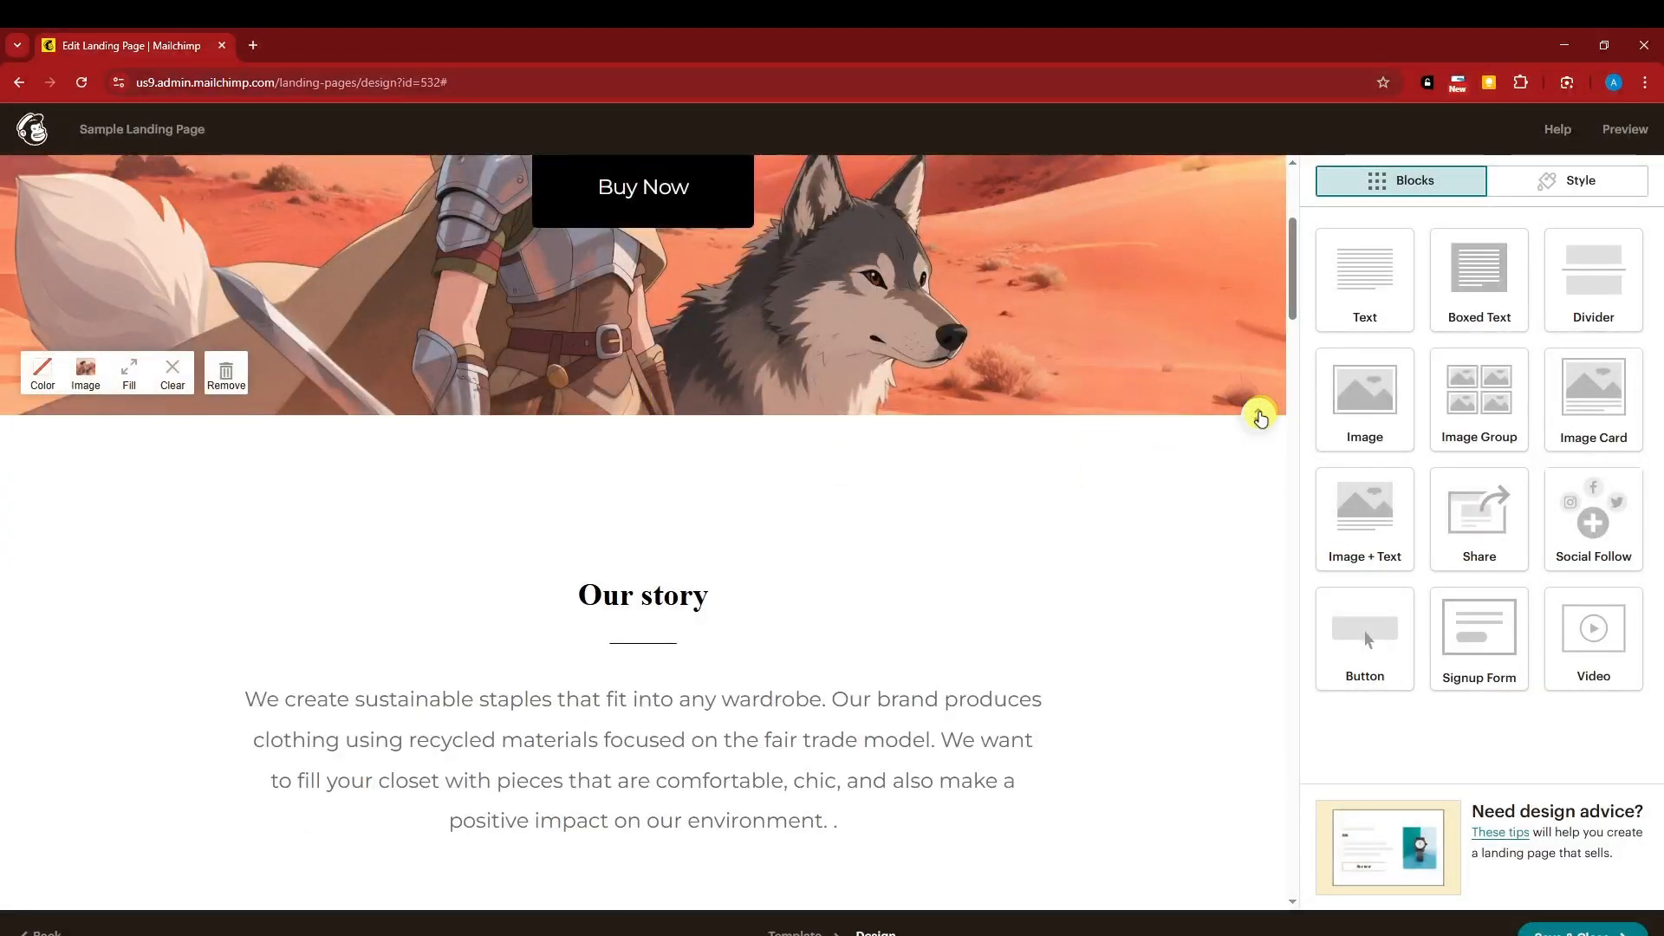
mouse_move(1259, 420)
mouse_down()
mouse_move(1222, 863)
mouse_move(1252, 418)
mouse_up()
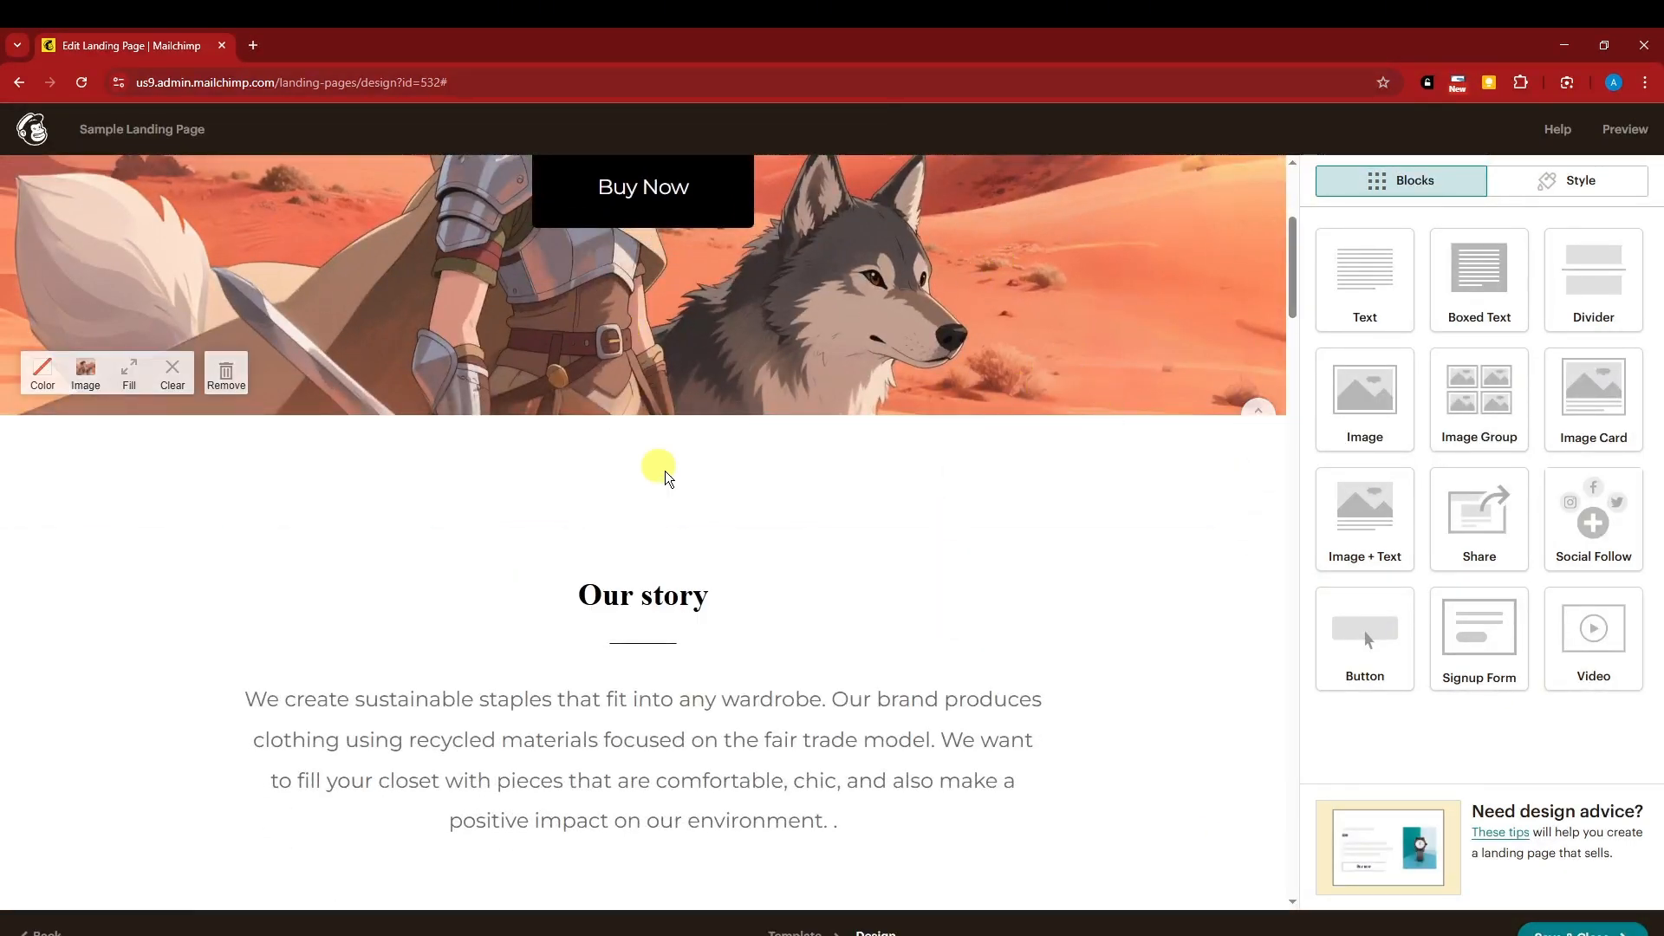
Extend the empty space at the bottom of the Our story section to 200px.
scroll(979, 522, up, 3)
scroll(1217, 461, down, 8)
scroll(1217, 461, down, 2)
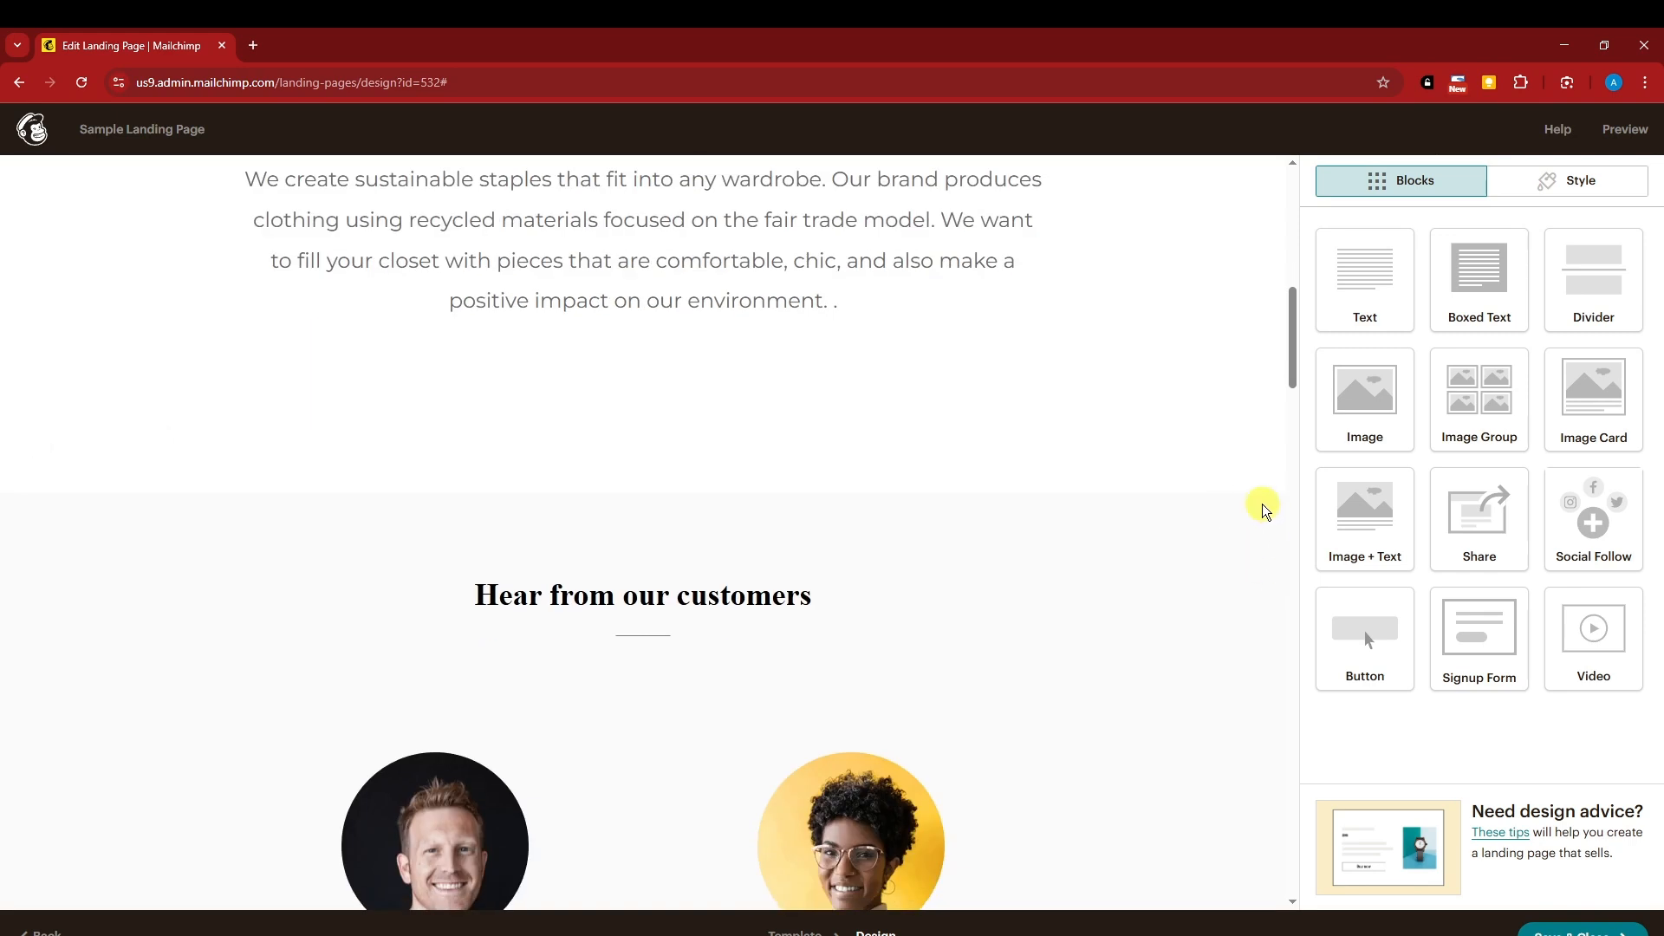
drag(1257, 486, 1092, 802)
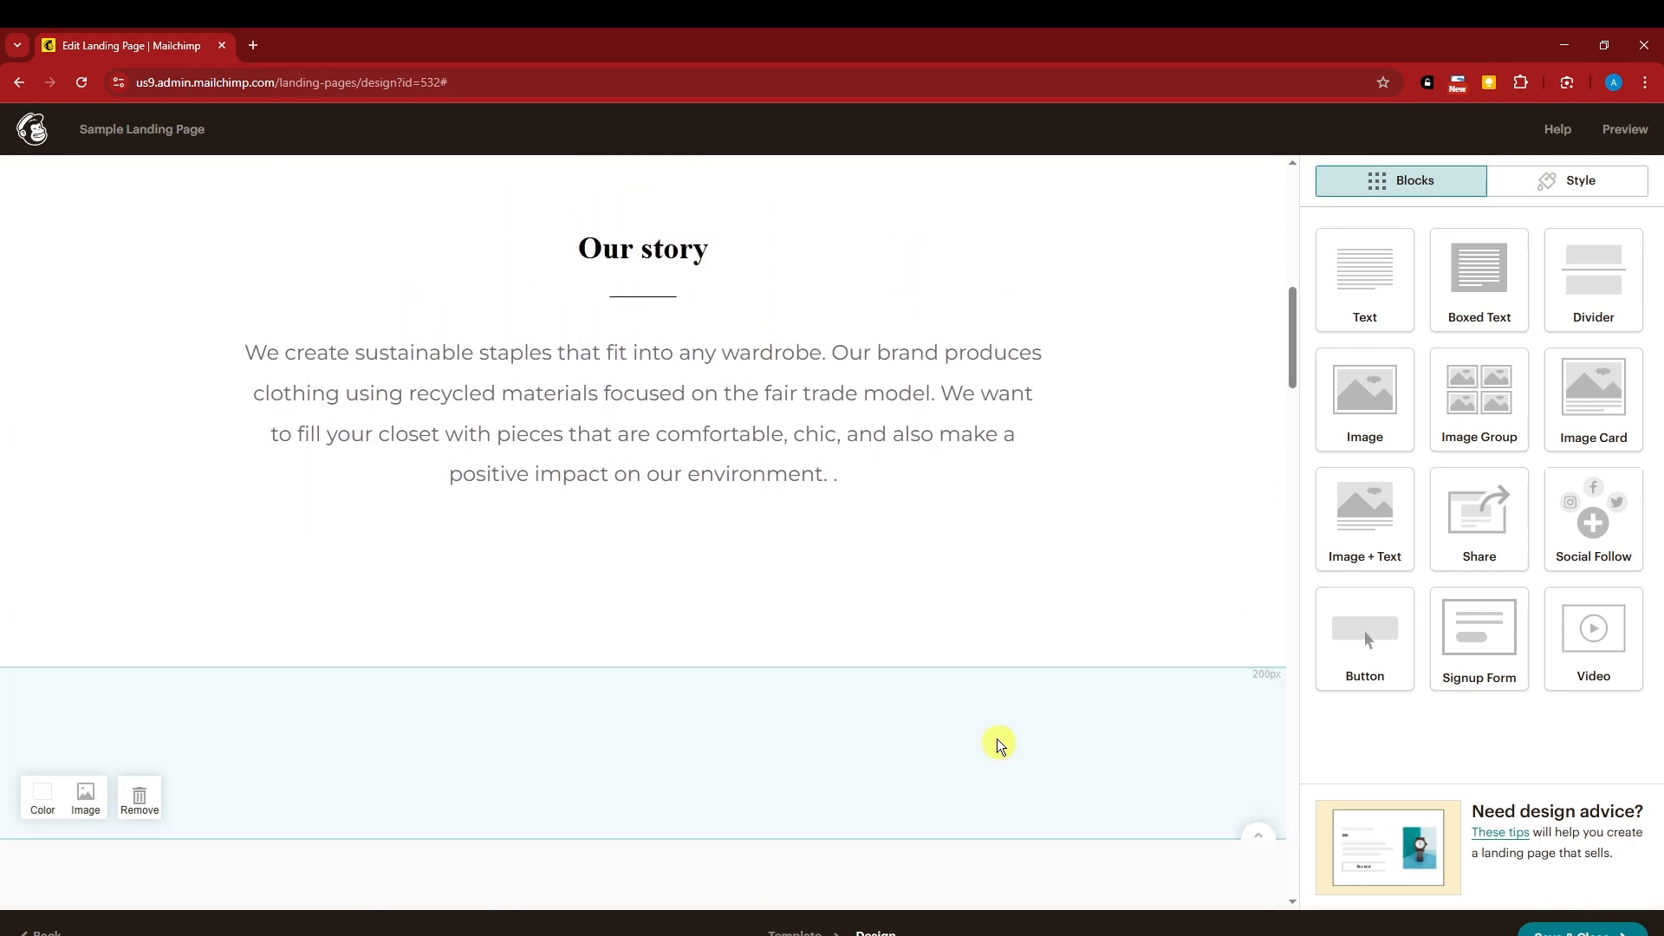
scroll(234, 531, down, 3)
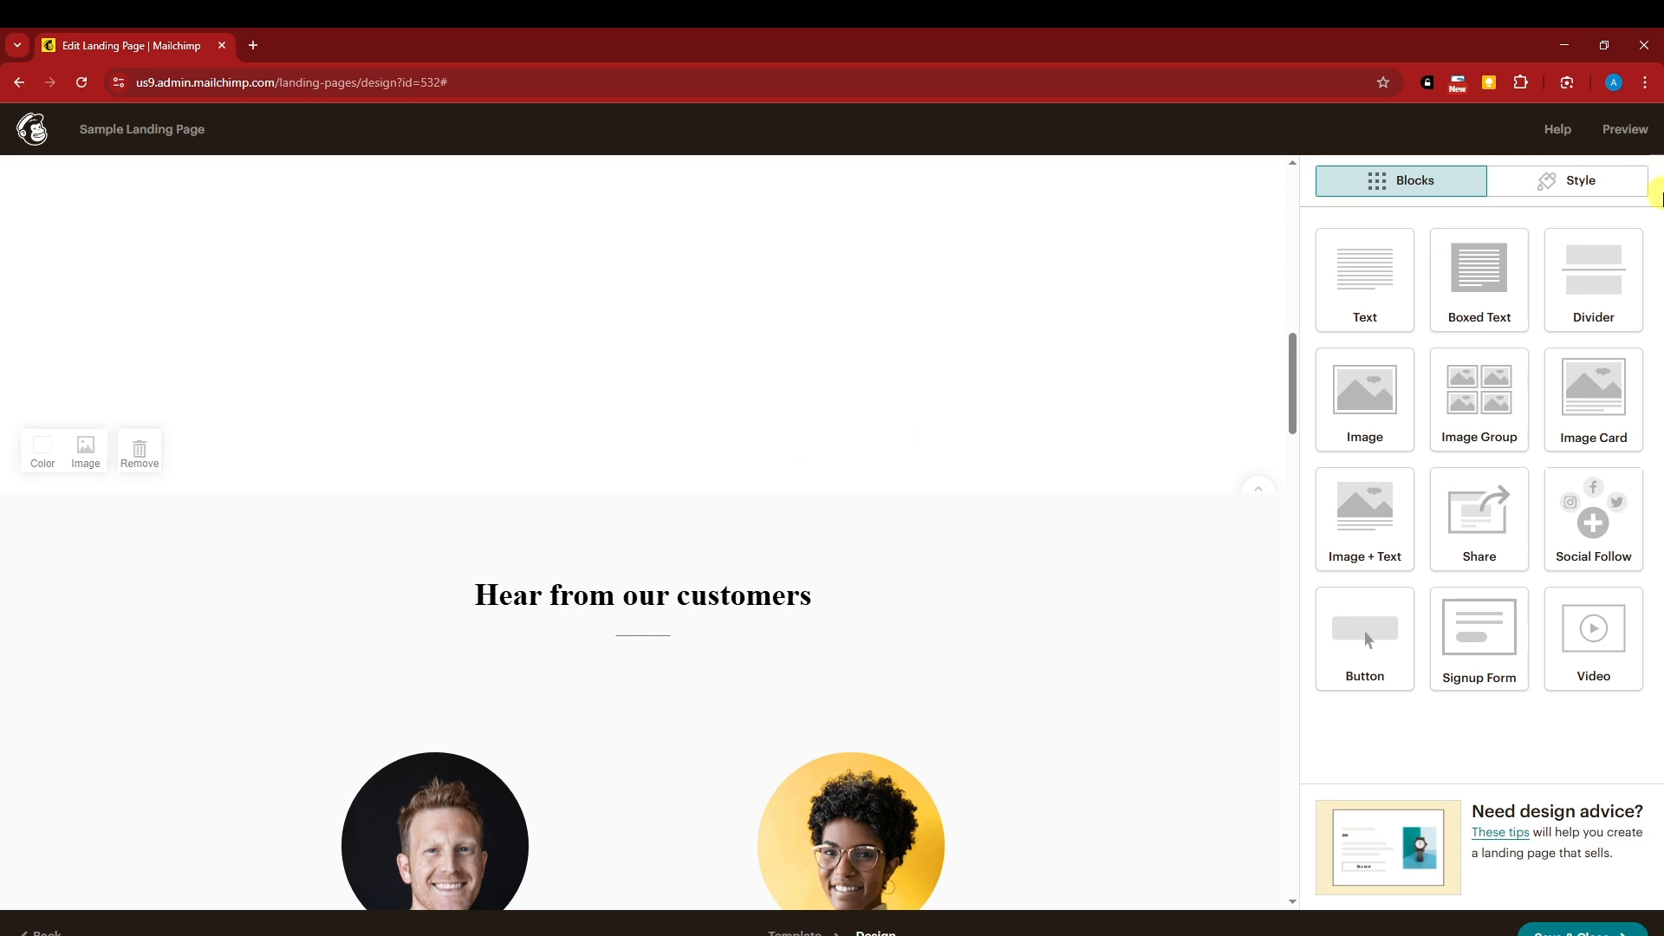
Preview the landing page in desktop view and look through it down to the footer.
click(1623, 130)
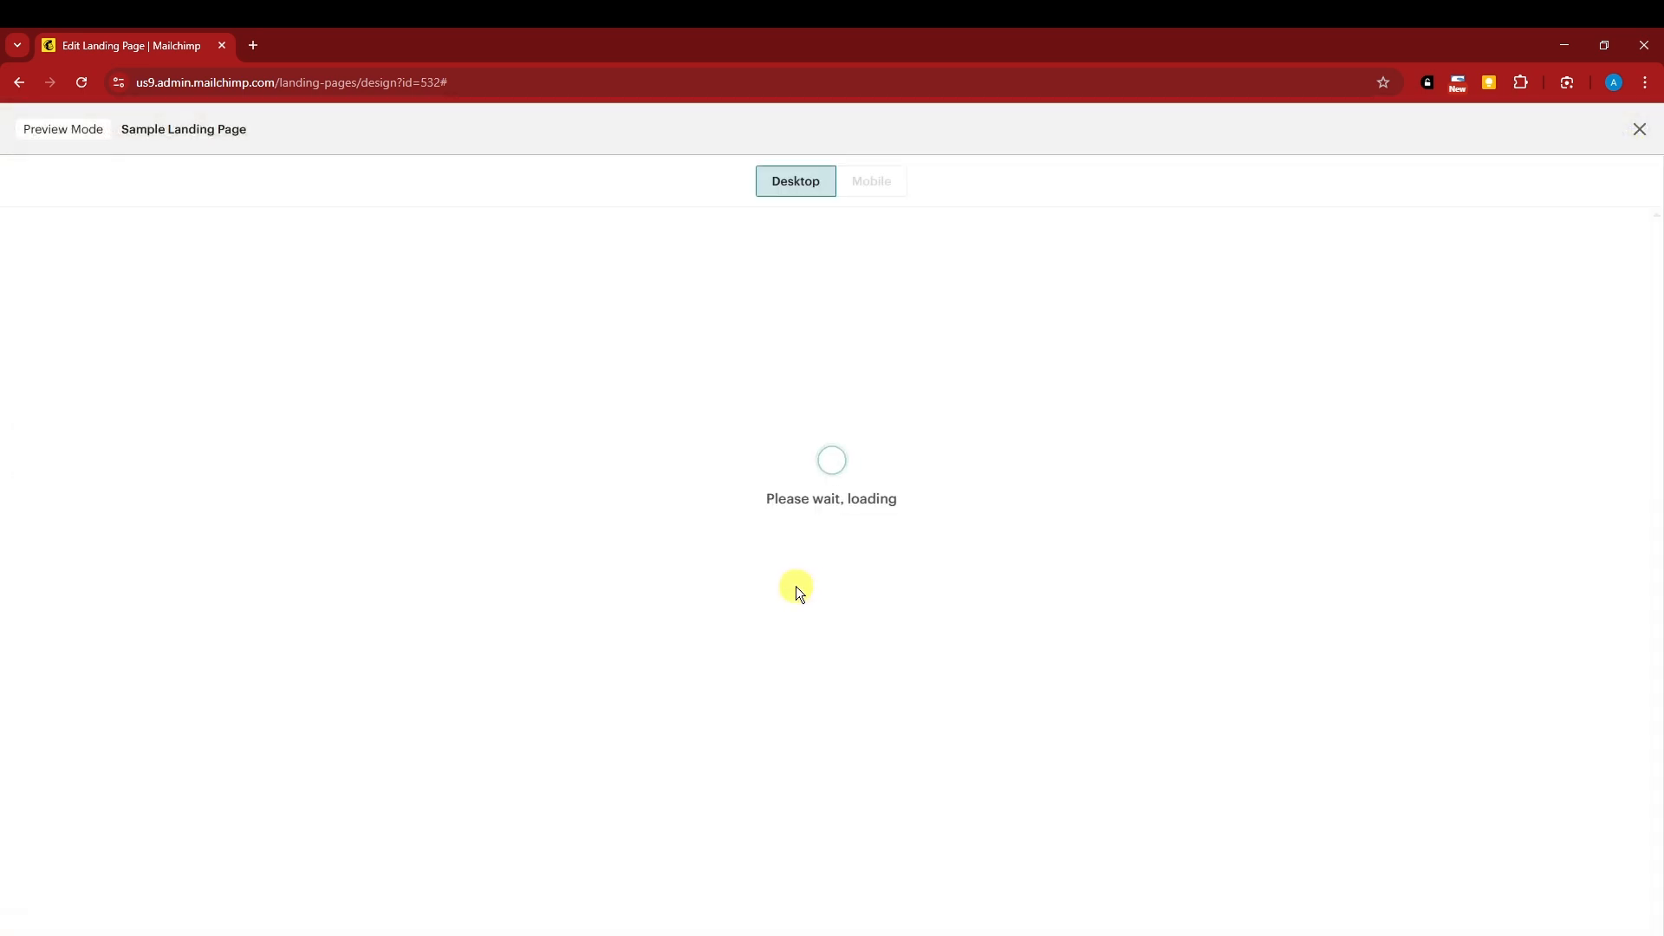
scroll(803, 587, down, 5)
scroll(803, 584, down, 20)
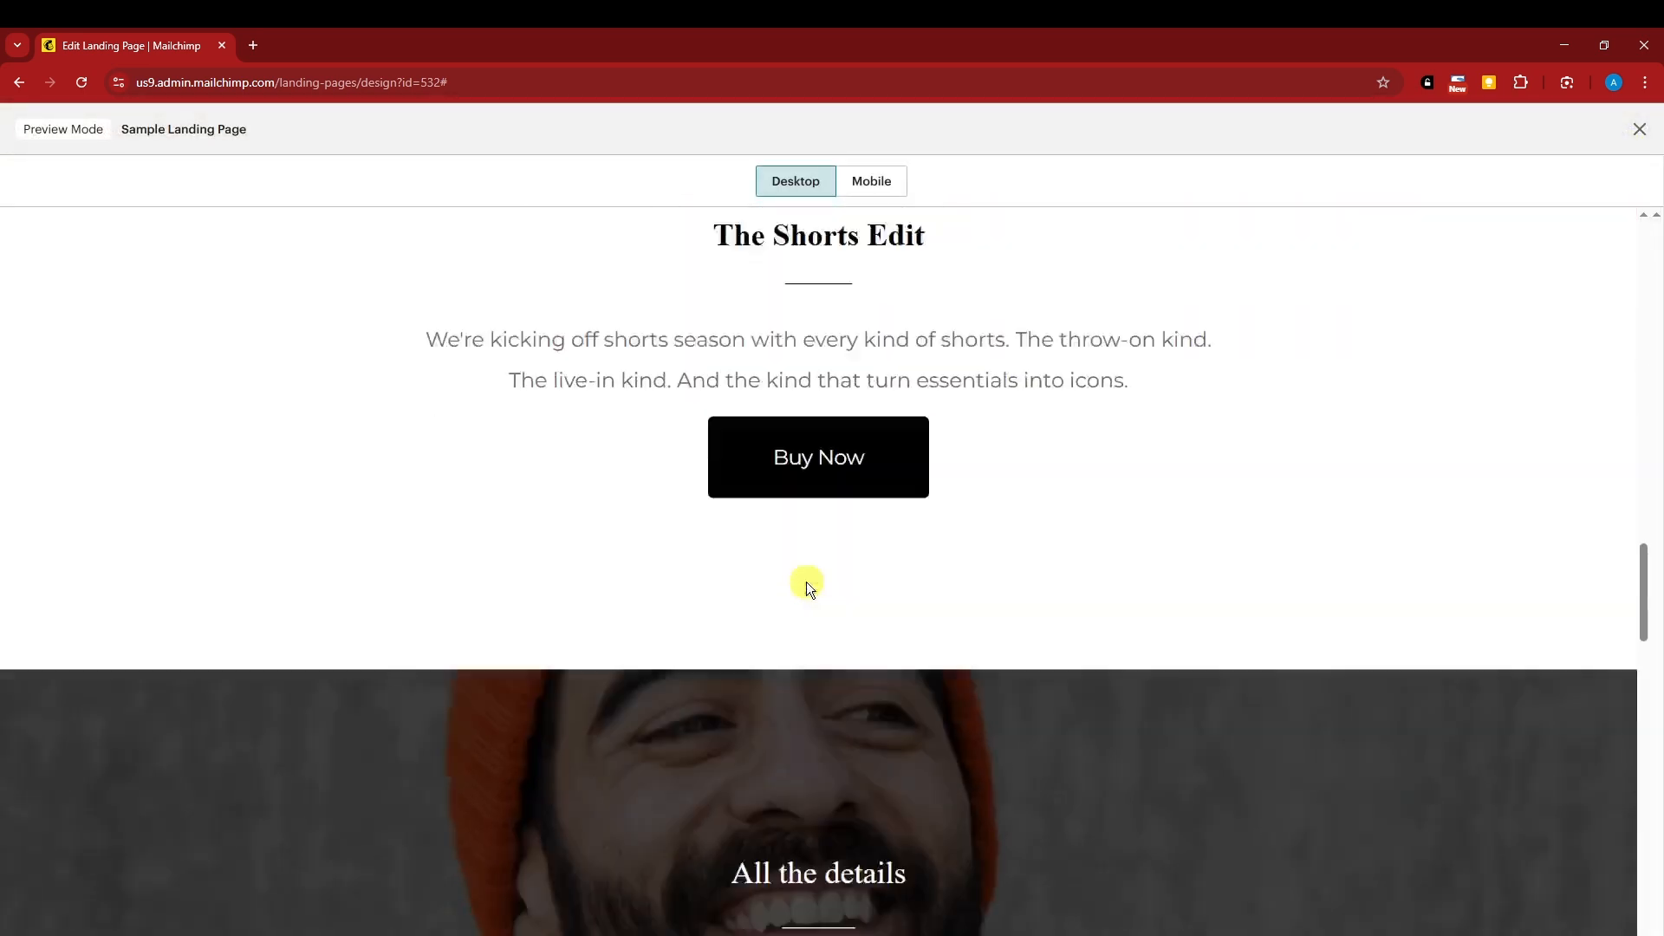
scroll(806, 580, down, 1)
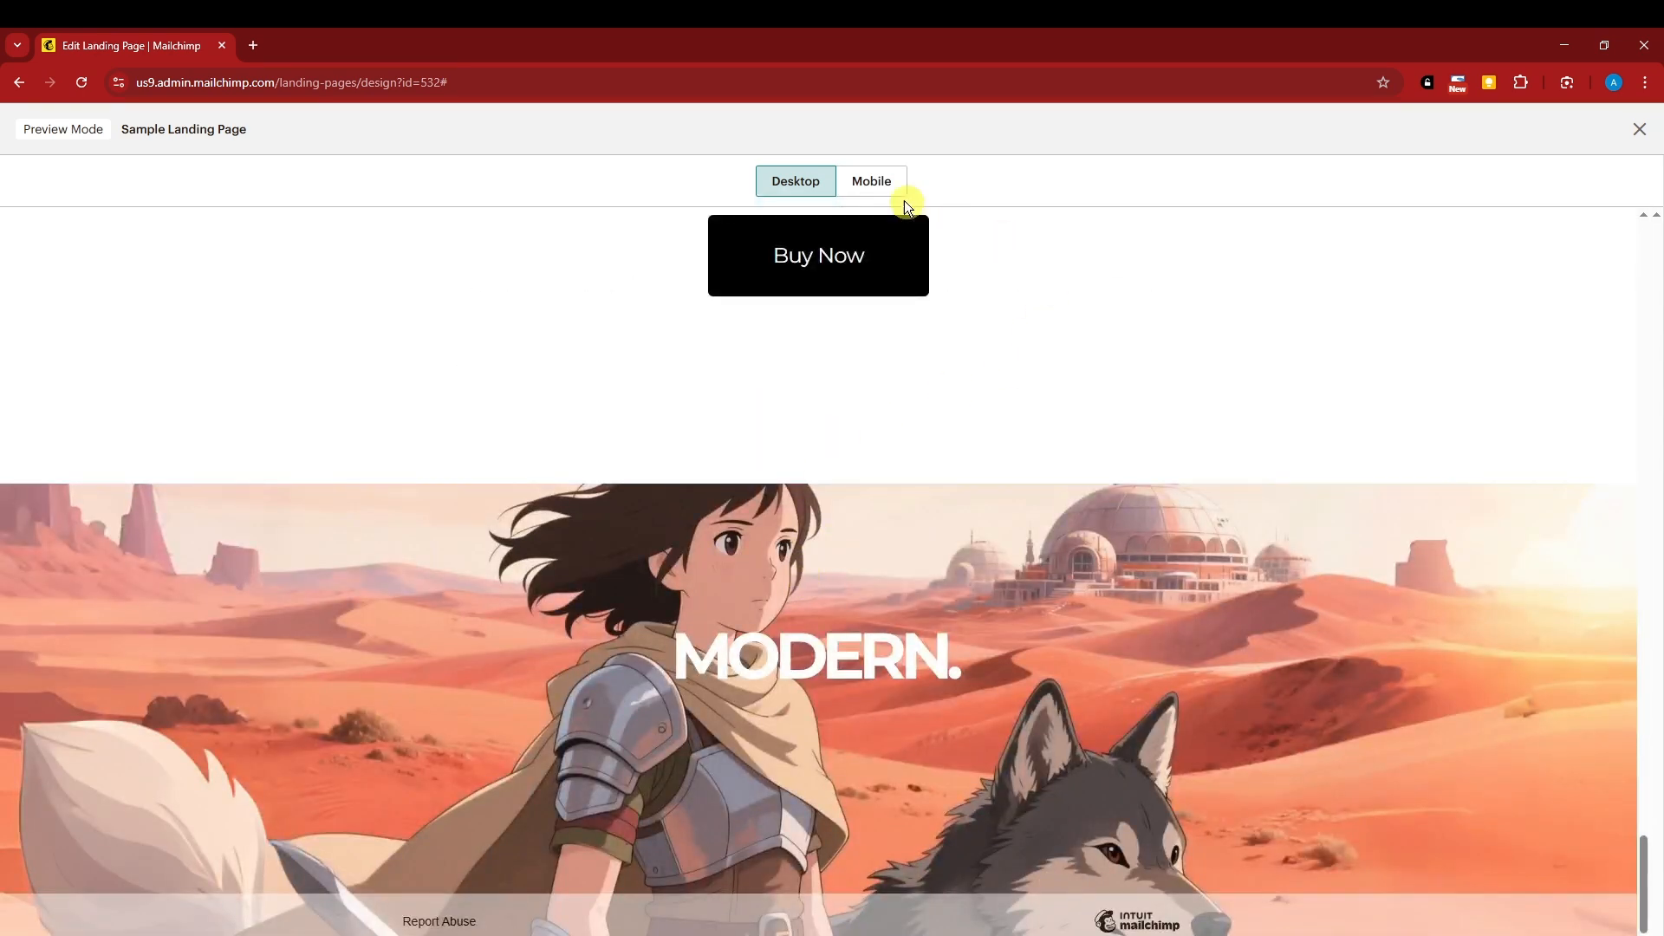
Check the landing page in the mobile preview, then exit preview mode.
click(883, 192)
scroll(906, 511, down, 5)
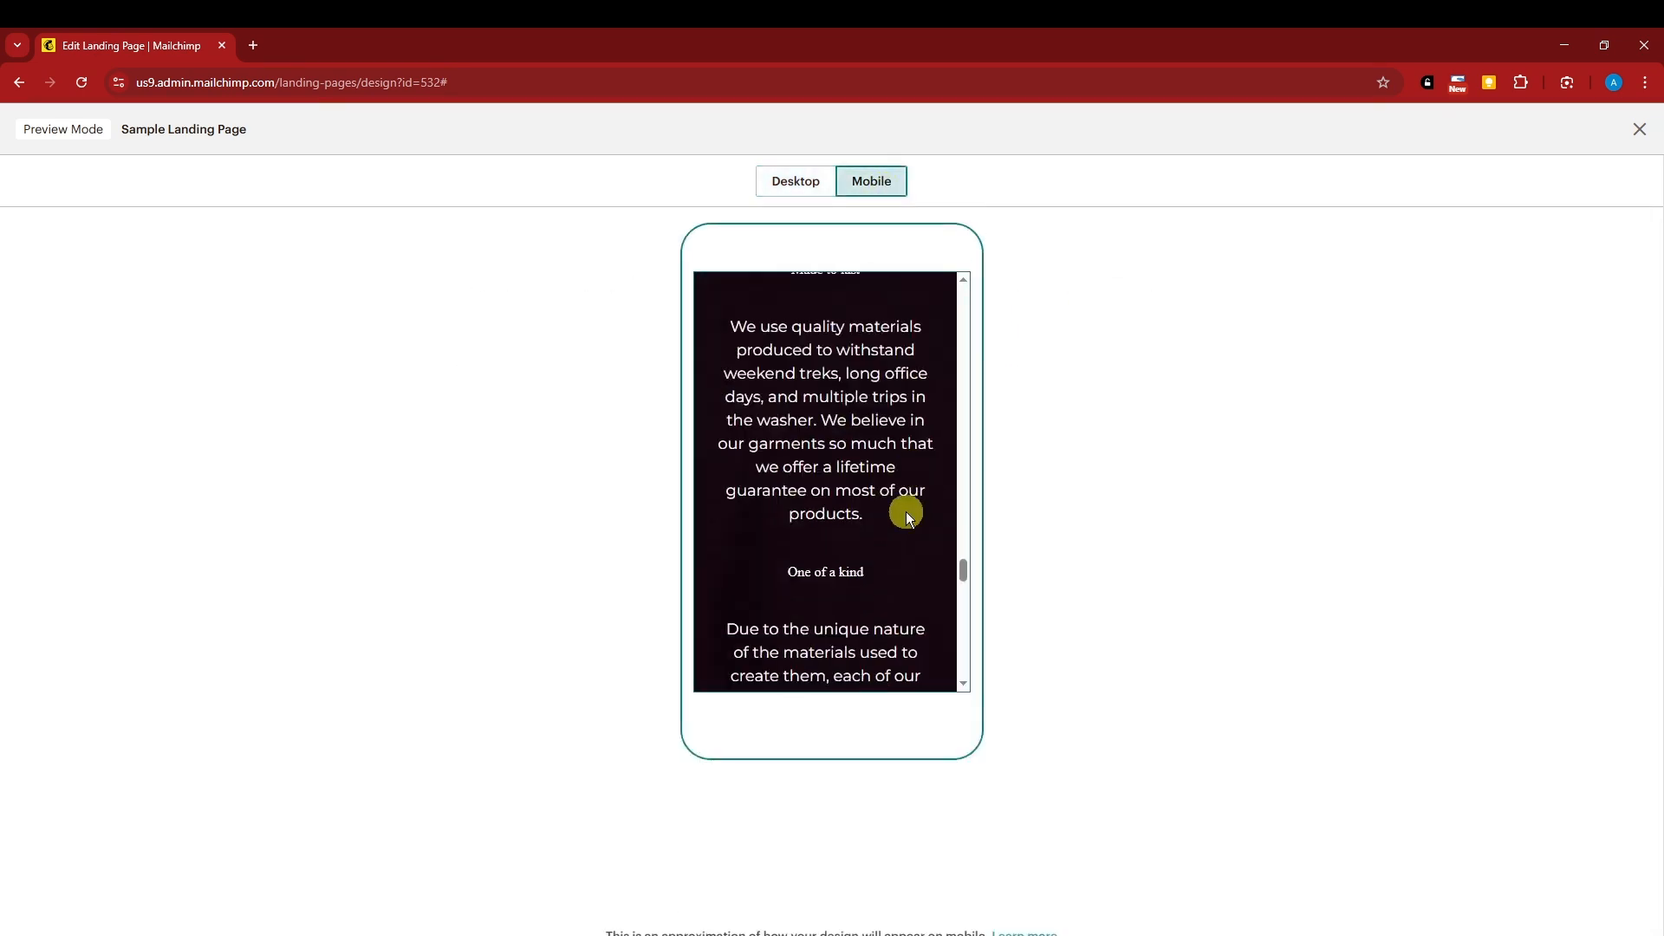
scroll(909, 511, down, 10)
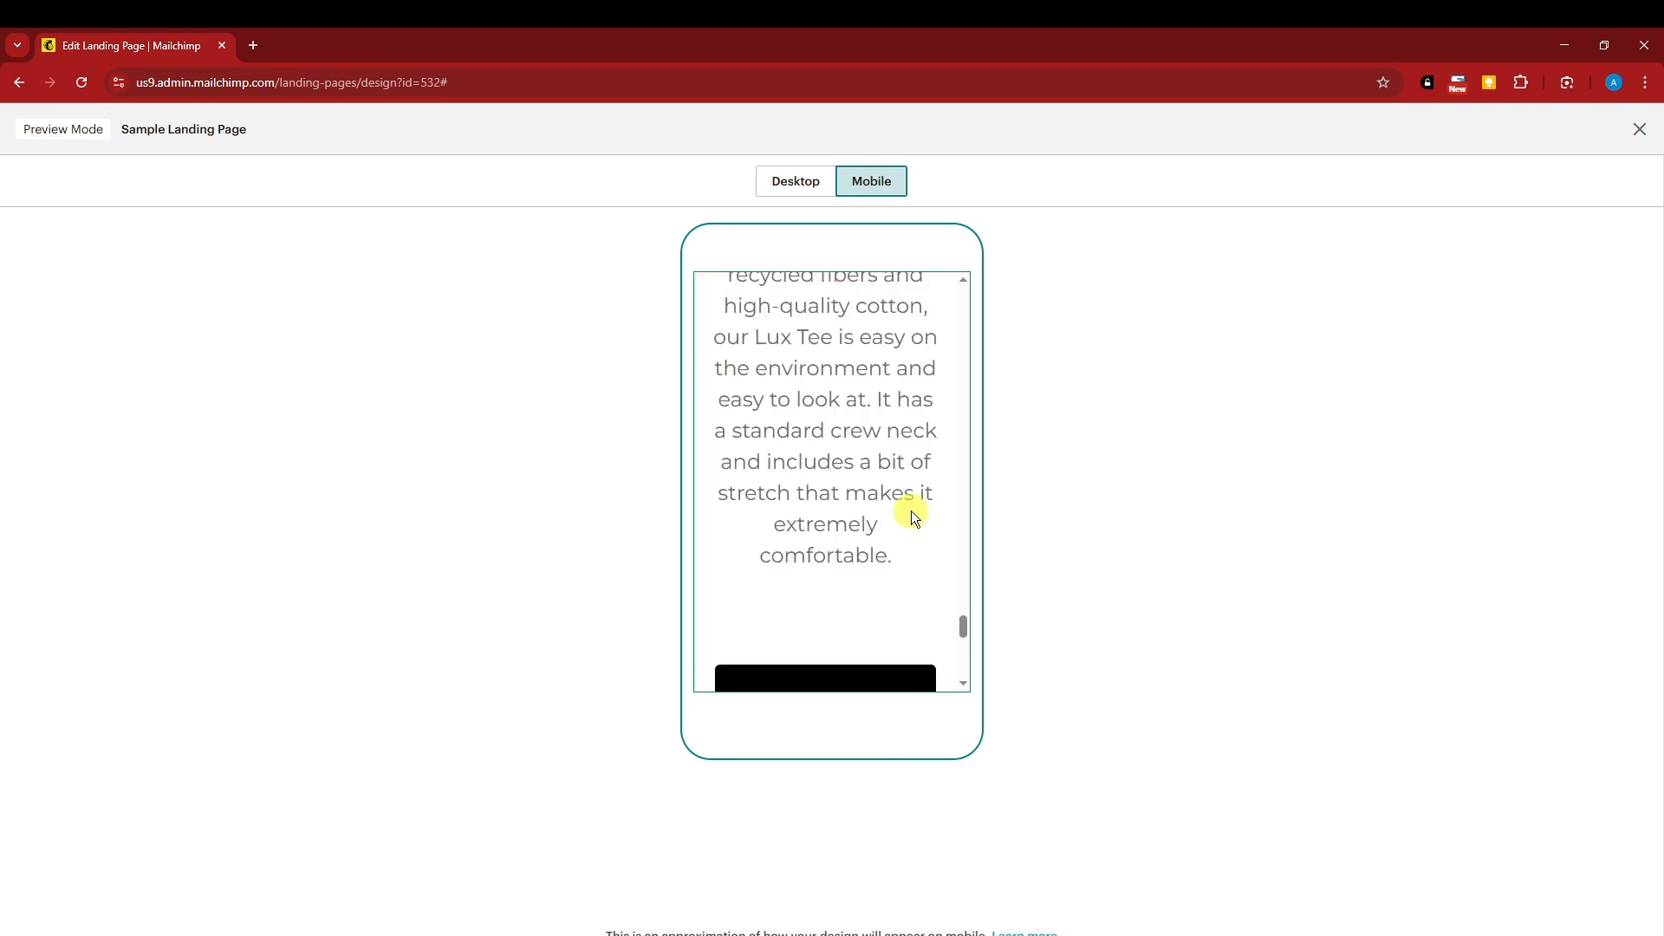
scroll(921, 494, down, 10)
click(1639, 129)
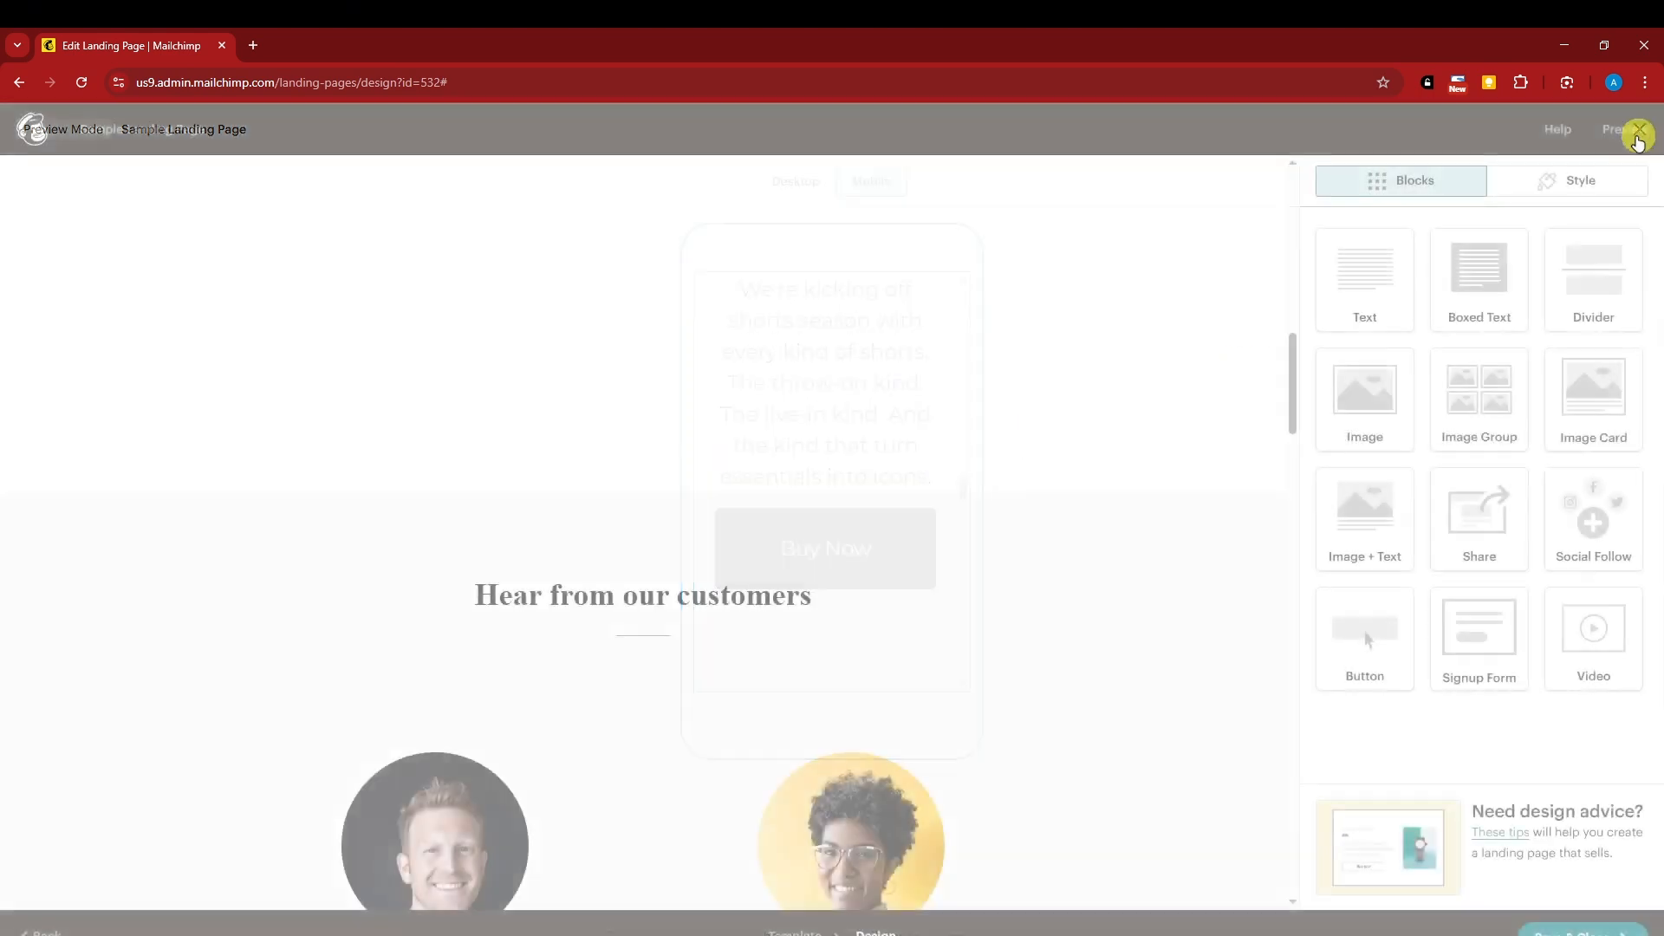
Save and close the landing page design, then review the page's setup checklist and settings before publishing.
click(1582, 931)
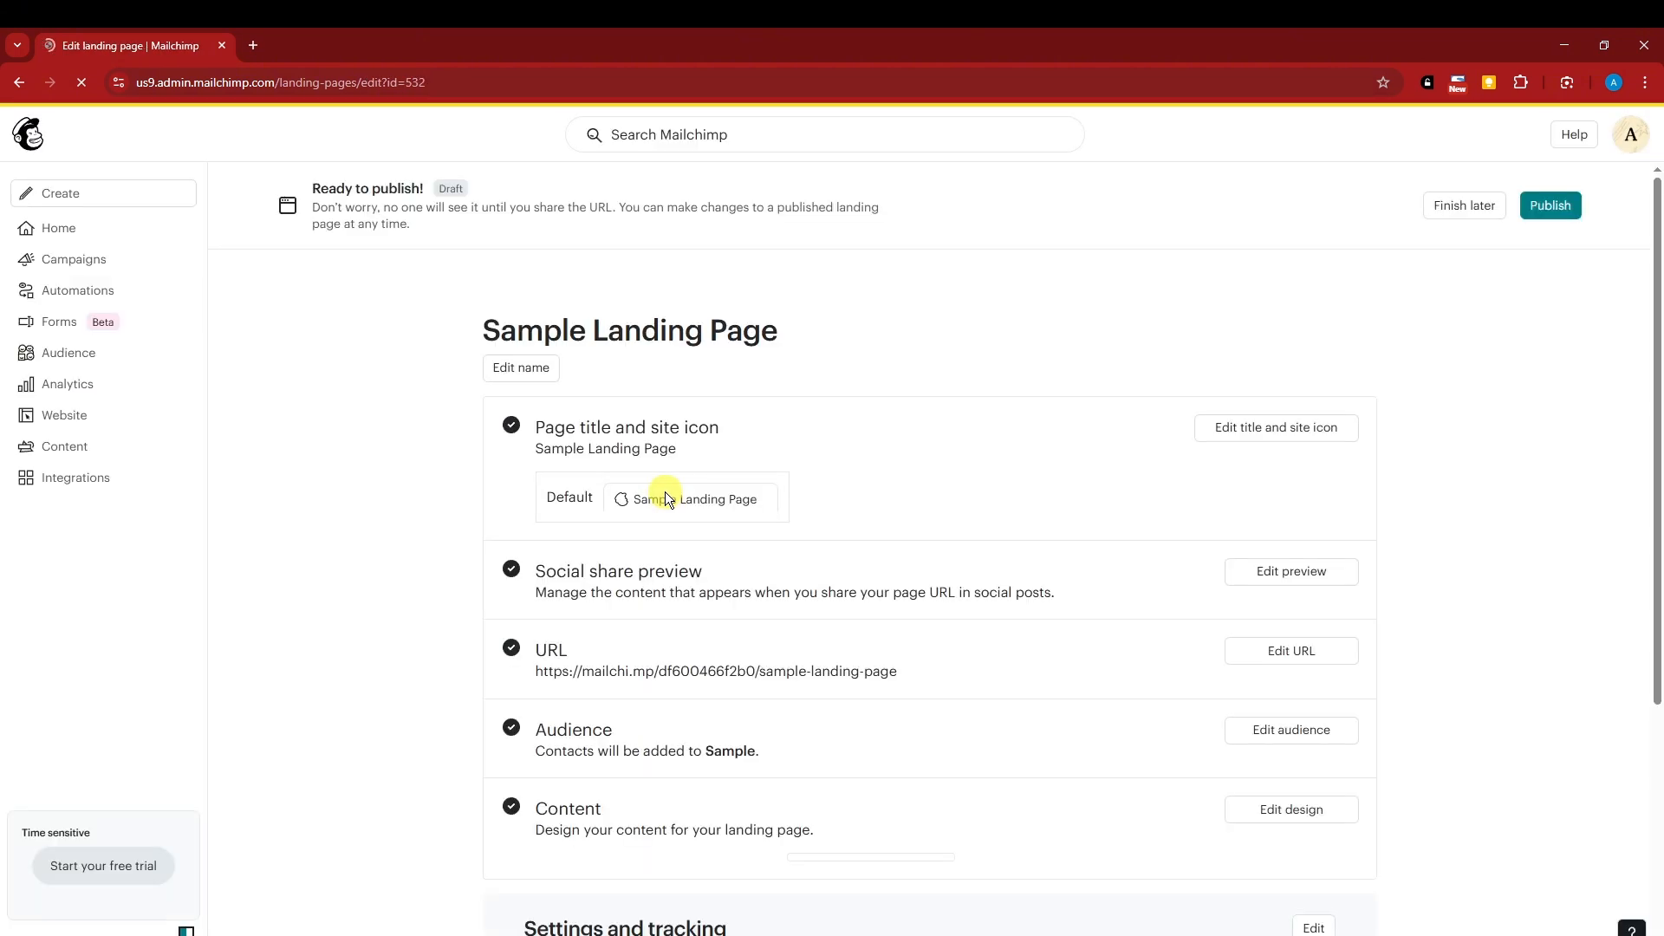
scroll(664, 491, down, 4)
scroll(663, 492, up, 4)
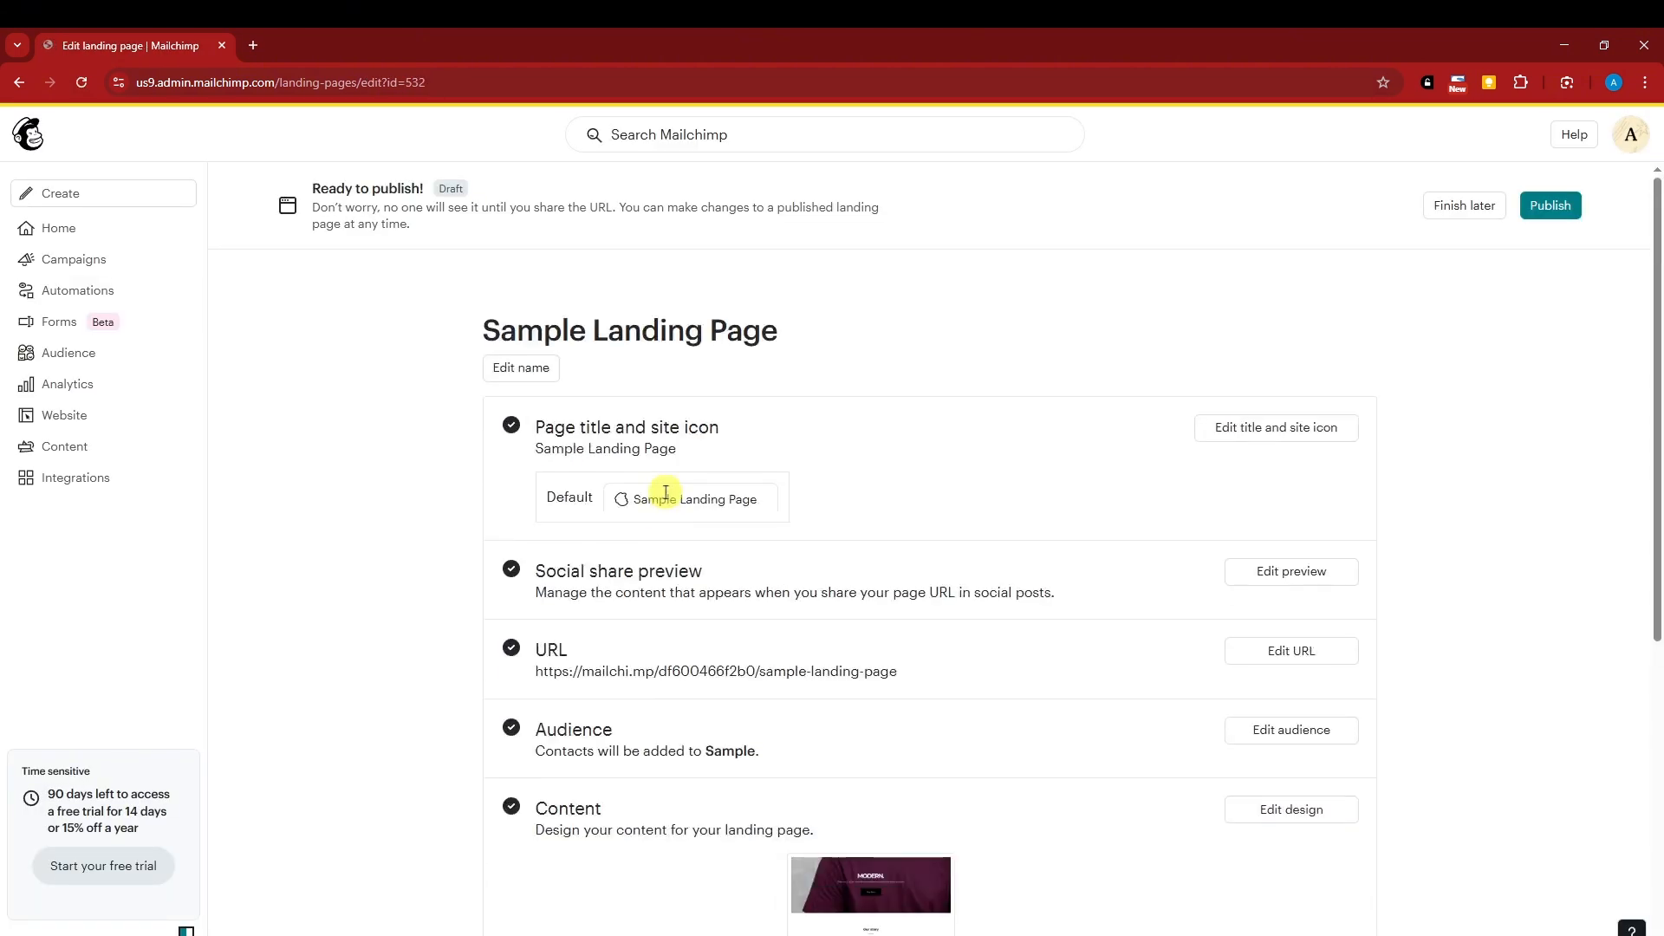